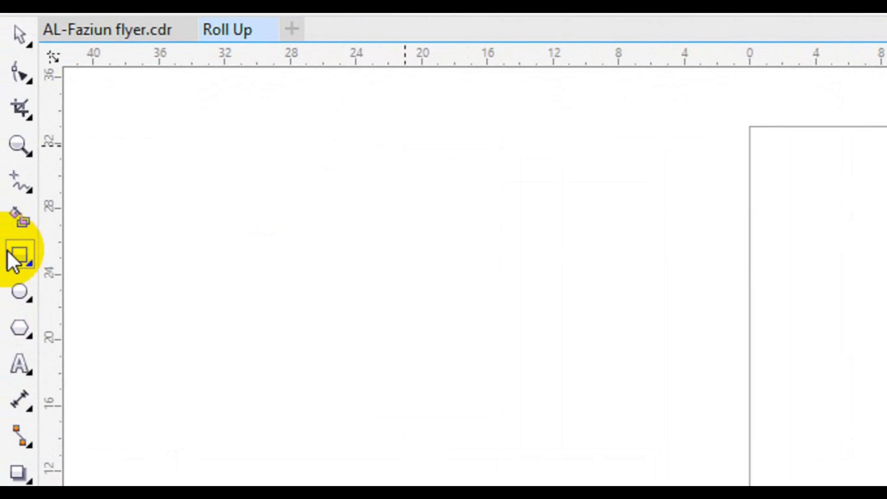
Create a 14 × 33 inch rectangle that exactly covers the roll-up page.
{"action": "double_click", "coordinate": [18, 257]}
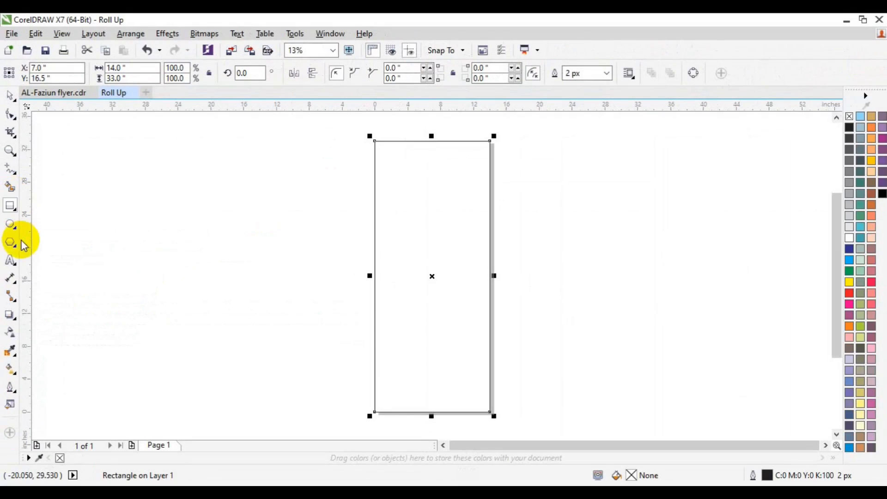
{"action": "left_click", "coordinate": [11, 207]}
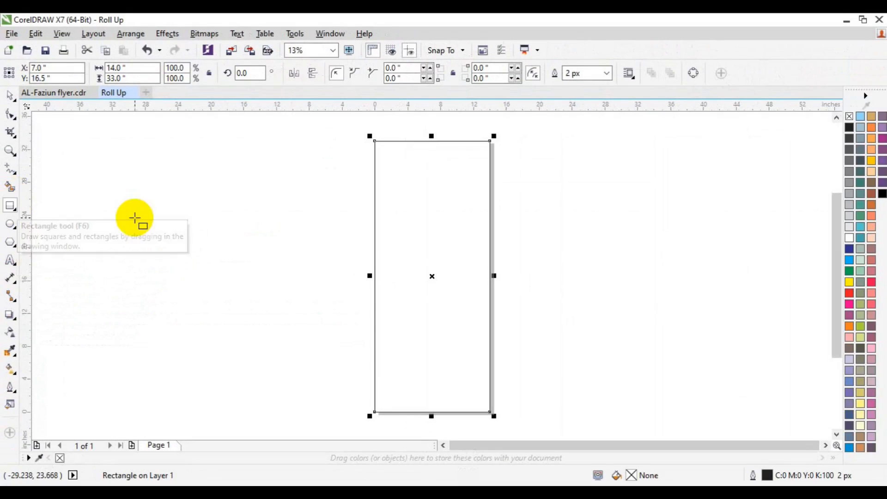
Draw a square, rotate it 45°, round two opposite corners to 5.0", and centre it on the page.
{"action": "left_click_drag", "start_coordinate": [136, 213], "coordinate": [234, 283]}
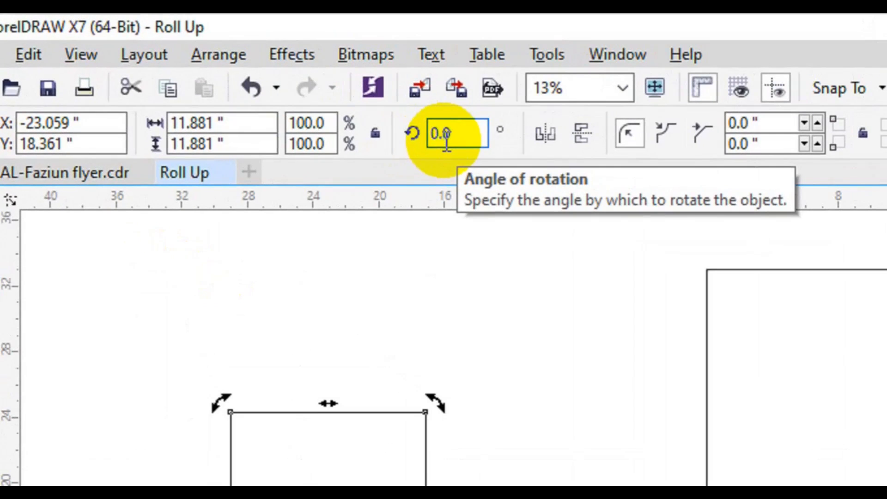
{"action": "key", "text": "Return"}
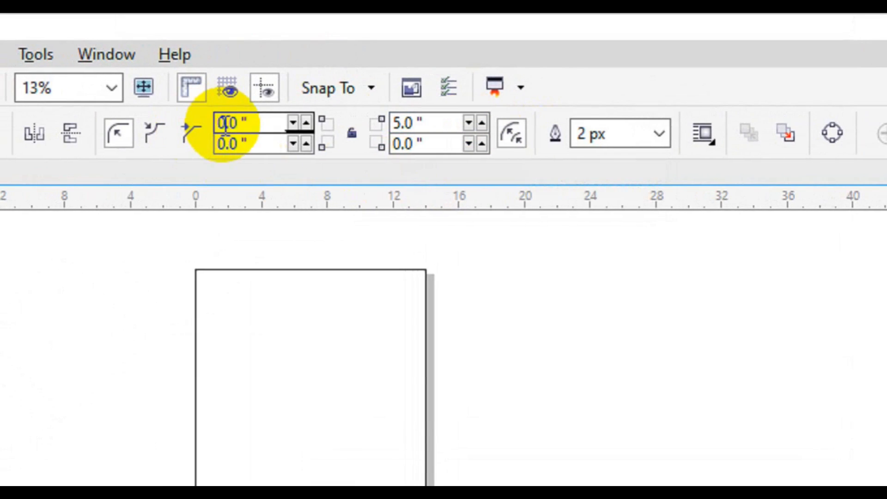
{"action": "key", "text": "BackSpace"}
{"action": "type", "text": "5"}
{"action": "key", "text": "BackSpace"}
{"action": "type", "text": "0"}
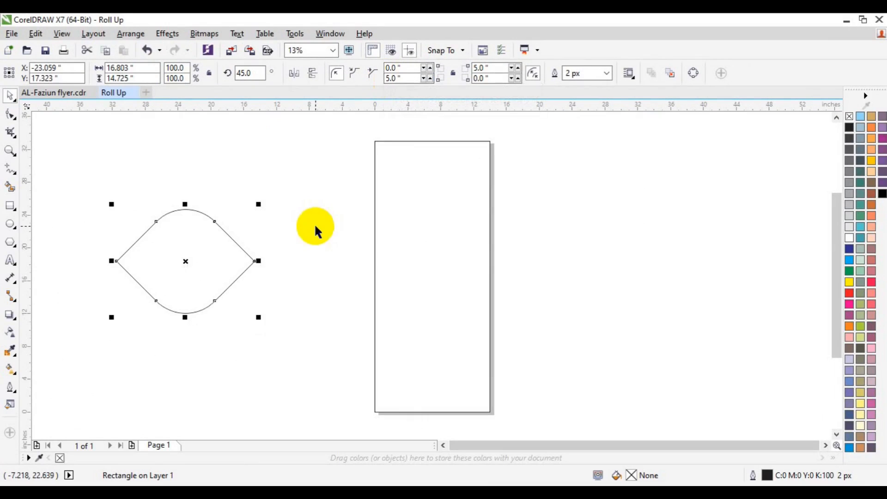
{"action": "key", "text": "p"}
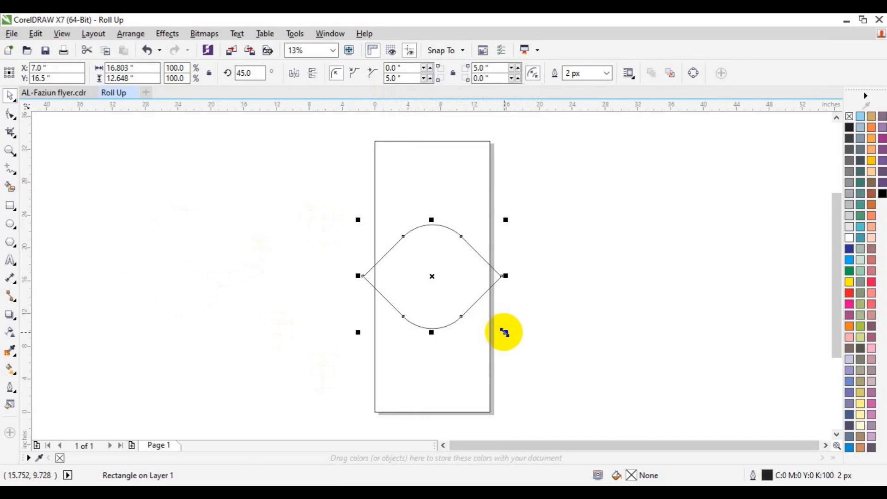
Scale the eye shape to about 77.8%, centre it horizontally and move it higher.
{"action": "left_click_drag", "start_coordinate": [503, 332], "coordinate": [489, 329]}
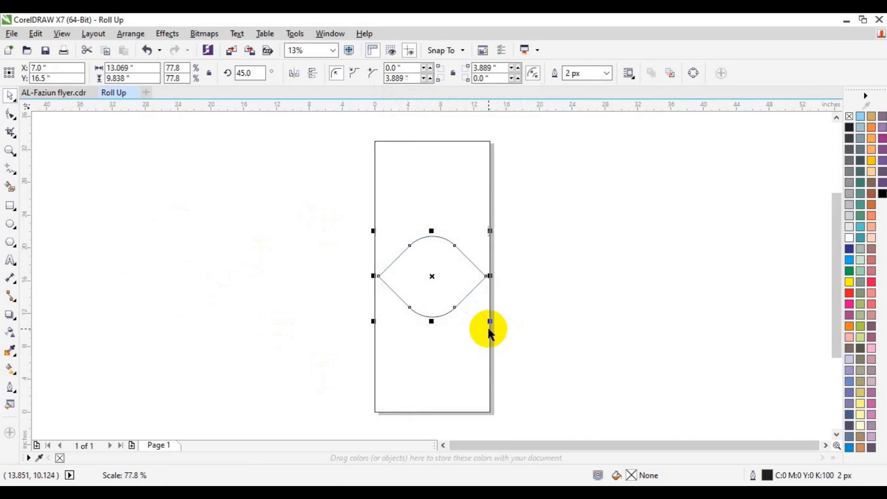
{"action": "left_click_drag", "start_coordinate": [434, 275], "coordinate": [431, 219]}
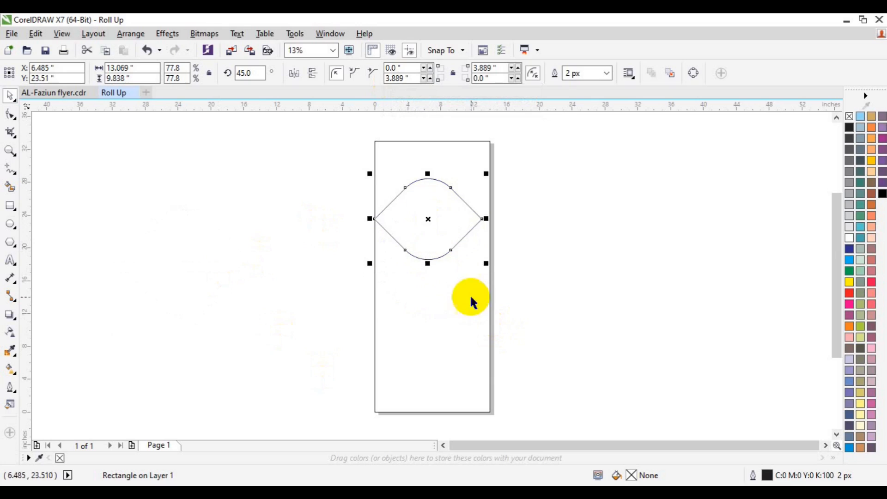
{"action": "key", "text": "ctrl+a"}
{"action": "key", "text": "c"}
{"action": "left_click", "coordinate": [560, 253]}
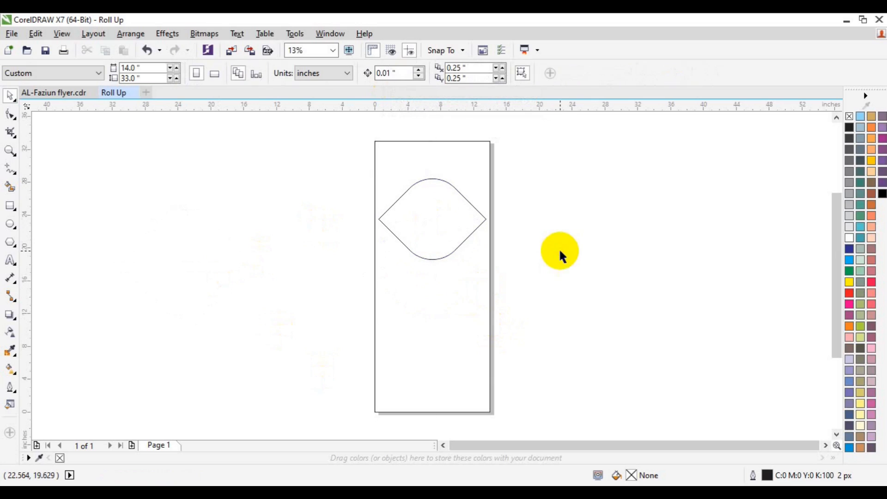
{"action": "left_click", "coordinate": [445, 248]}
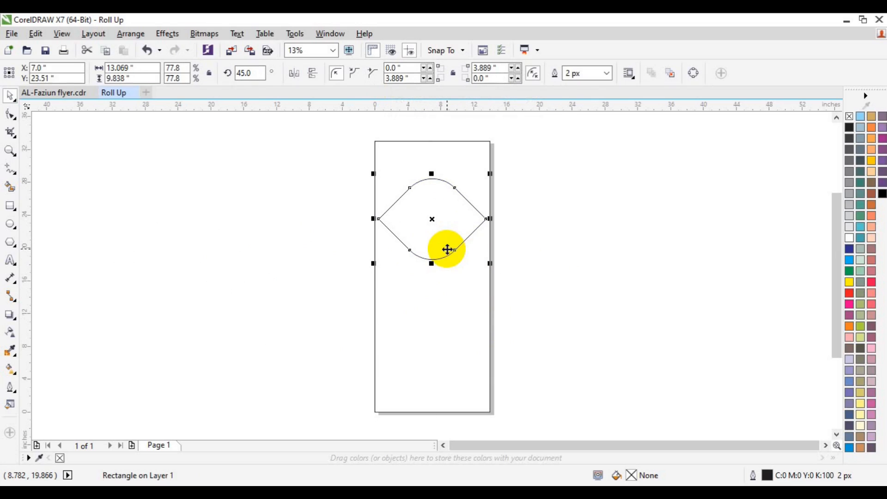
{"action": "left_click_drag", "start_coordinate": [446, 249], "coordinate": [445, 234]}
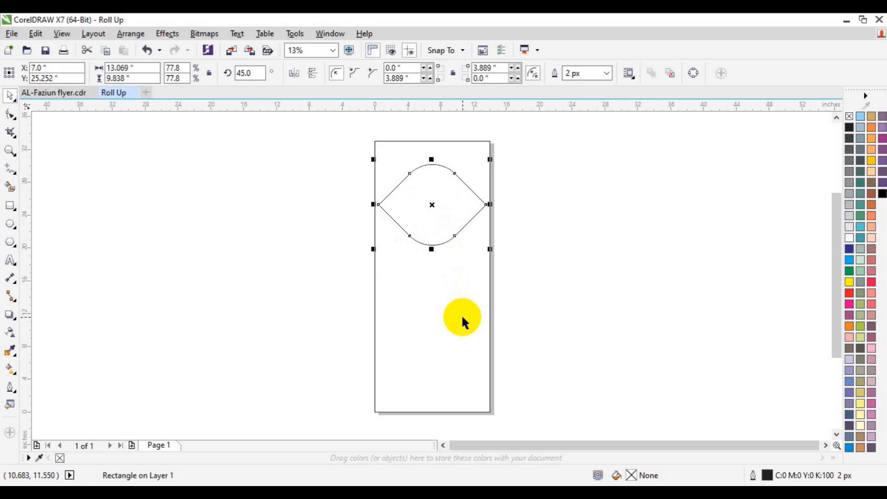
{"action": "left_click", "coordinate": [462, 317], "text": "shift"}
Place a copy enlarged to about 140% over the page's left edge and nudge it down.
{"action": "left_click", "coordinate": [387, 215]}
{"action": "left_click", "coordinate": [409, 223]}
{"action": "left_click_drag", "start_coordinate": [410, 222], "coordinate": [360, 240]}
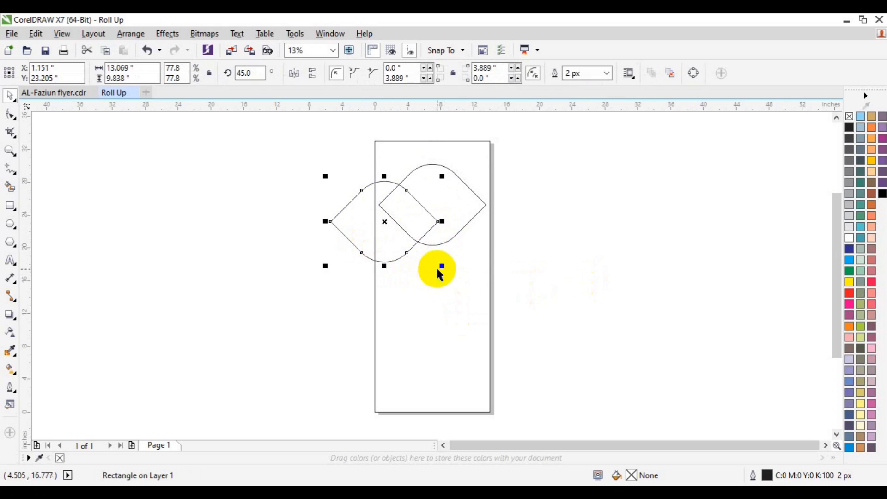
{"action": "left_click_drag", "start_coordinate": [442, 267], "coordinate": [471, 307]}
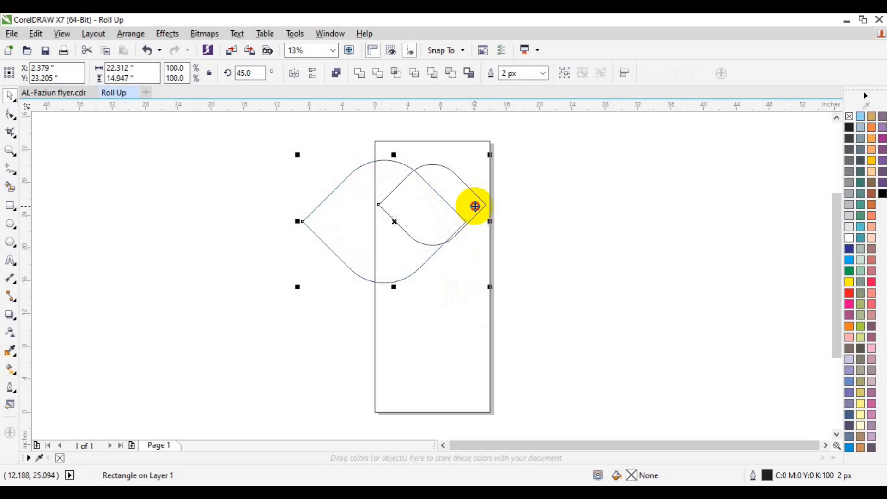
{"action": "key", "text": "Down"}
{"action": "key", "text": "Down"}
{"action": "key", "text": "Down"}
{"action": "key", "text": "Down"}
{"action": "key", "text": "Down"}
{"action": "key", "text": "Down"}
{"action": "key", "text": "Down"}
{"action": "key", "text": "Down"}
{"action": "key", "text": "Down"}
{"action": "key", "text": "Down"}
{"action": "key", "text": "Down"}
{"action": "key", "text": "Down"}
{"action": "key", "text": "Down"}
{"action": "key", "text": "Down"}
{"action": "key", "text": "Down"}
{"action": "key", "text": "Down"}
{"action": "key", "text": "Down"}
{"action": "key", "text": "Down"}
{"action": "key", "text": "Down"}
{"action": "key", "text": "Down"}
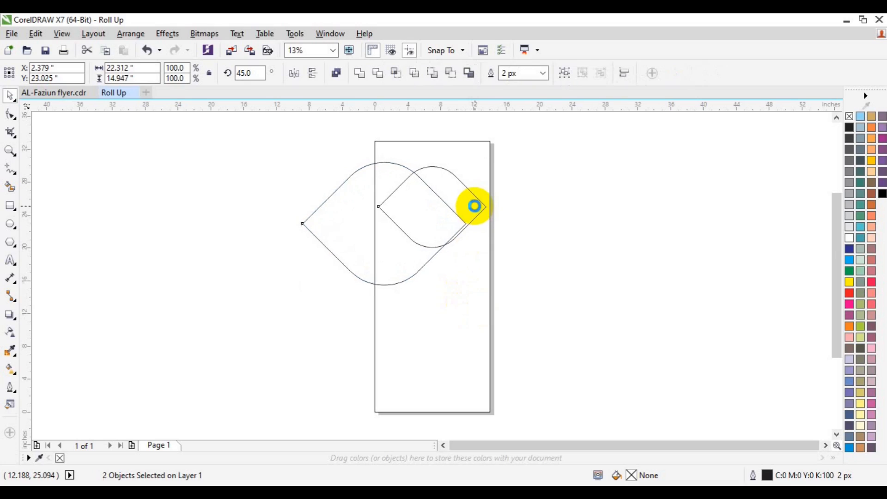
{"action": "key", "text": "Down"}
{"action": "key", "text": "Down"}
{"action": "key", "text": "Down"}
{"action": "key", "text": "Down"}
{"action": "key", "text": "Down"}
{"action": "key", "text": "Down"}
{"action": "key", "text": "Down"}
{"action": "key", "text": "Down"}
{"action": "key", "text": "Down"}
{"action": "key", "text": "Down"}
{"action": "key", "text": "Down"}
{"action": "key", "text": "Down"}
{"action": "key", "text": "Down"}
{"action": "key", "text": "Down"}
{"action": "key", "text": "Down"}
{"action": "key", "text": "Down"}
{"action": "key", "text": "Down"}
{"action": "key", "text": "Down"}
{"action": "key", "text": "Down"}
{"action": "key", "text": "Down"}
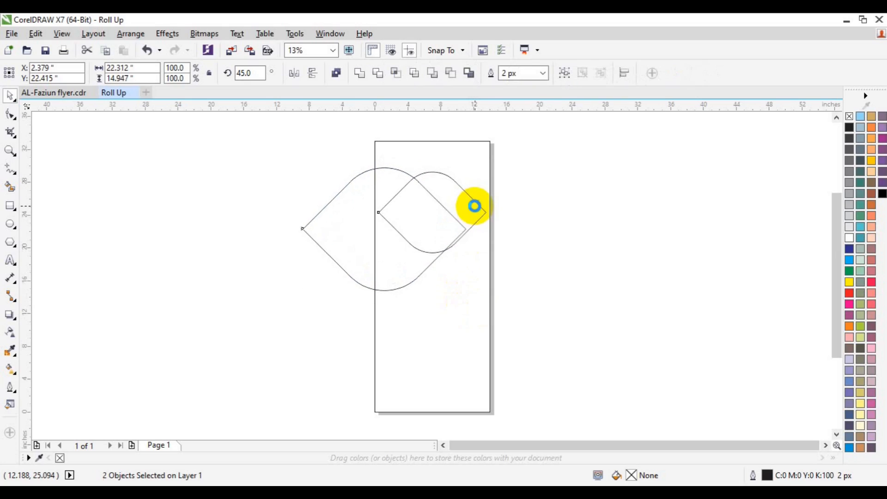
{"action": "key", "text": "Down"}
{"action": "key", "text": "Down"}
{"action": "key", "text": "Down"}
{"action": "key", "text": "Down"}
{"action": "key", "text": "Down"}
{"action": "key", "text": "Down"}
{"action": "key", "text": "Down"}
{"action": "key", "text": "Down"}
{"action": "key", "text": "Down"}
{"action": "key", "text": "Down"}
{"action": "key", "text": "Down"}
{"action": "key", "text": "Down"}
{"action": "key", "text": "Down"}
{"action": "key", "text": "Down"}
{"action": "key", "text": "Down"}
{"action": "key", "text": "Down"}
{"action": "key", "text": "Down"}
{"action": "key", "text": "Down"}
{"action": "key", "text": "Down"}
{"action": "key", "text": "Down"}
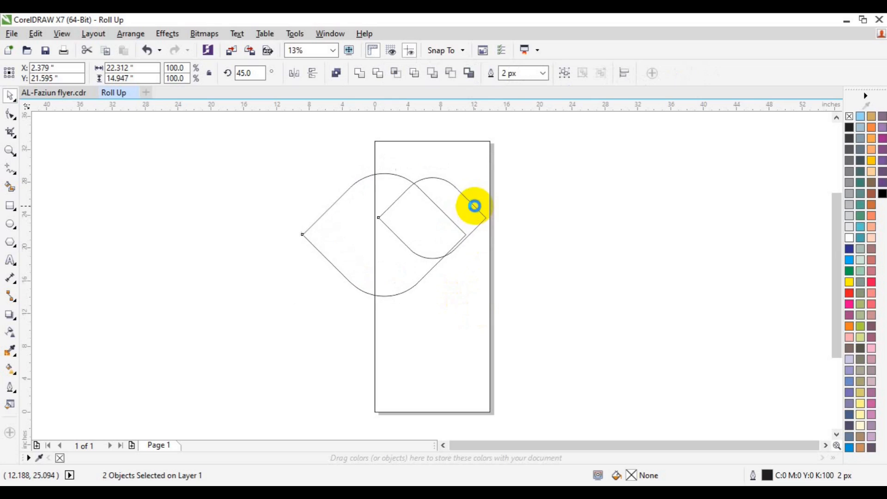
Place another copy of the eye at the page's top-right corner.
{"action": "left_click", "coordinate": [518, 194]}
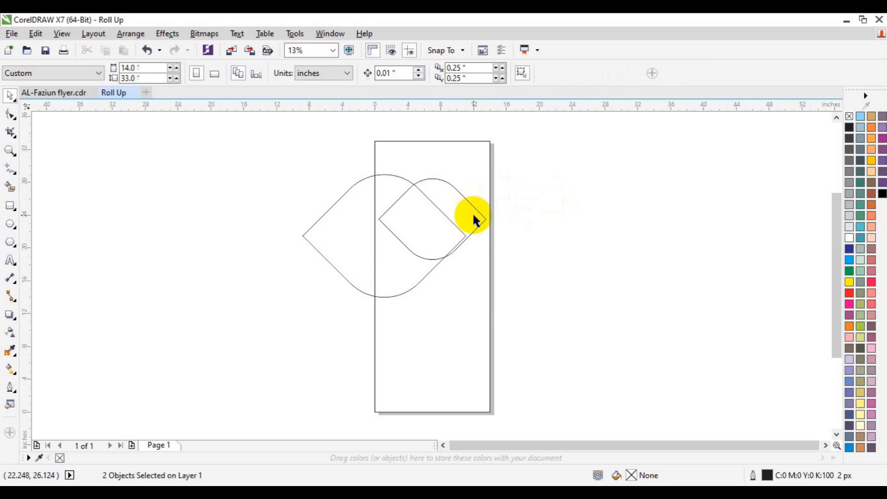
{"action": "left_click", "coordinate": [467, 216]}
{"action": "left_click_drag", "start_coordinate": [467, 215], "coordinate": [539, 175]}
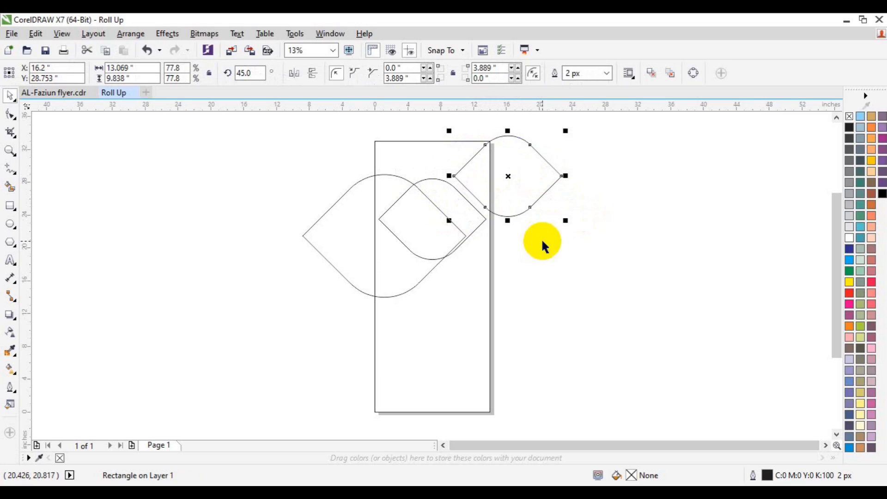
Duplicate the top-right eye, move the copy low into the page and shrink it.
{"action": "key", "text": "ctrl+d"}
{"action": "left_click_drag", "start_coordinate": [573, 143], "coordinate": [418, 306]}
{"action": "left_click_drag", "start_coordinate": [486, 342], "coordinate": [467, 332]}
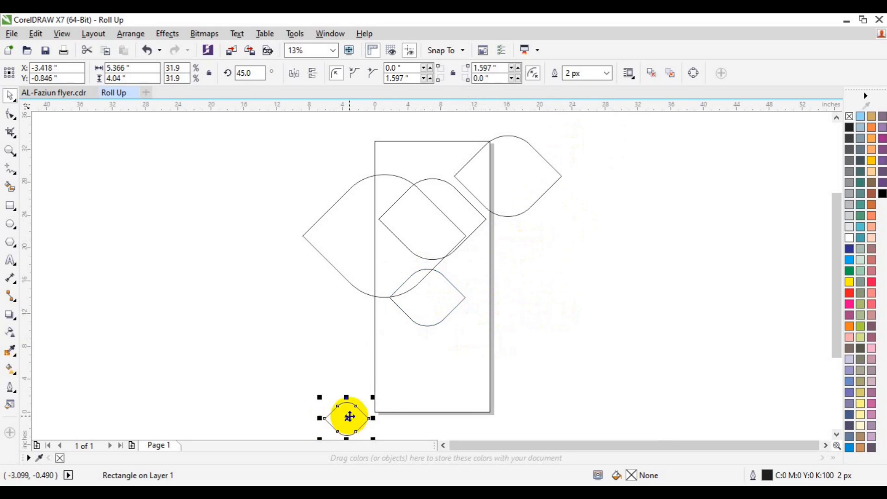
Place a small eye straddling the page's right edge and enlarge it slightly to about 55%.
{"action": "left_click_drag", "start_coordinate": [349, 416], "coordinate": [489, 260]}
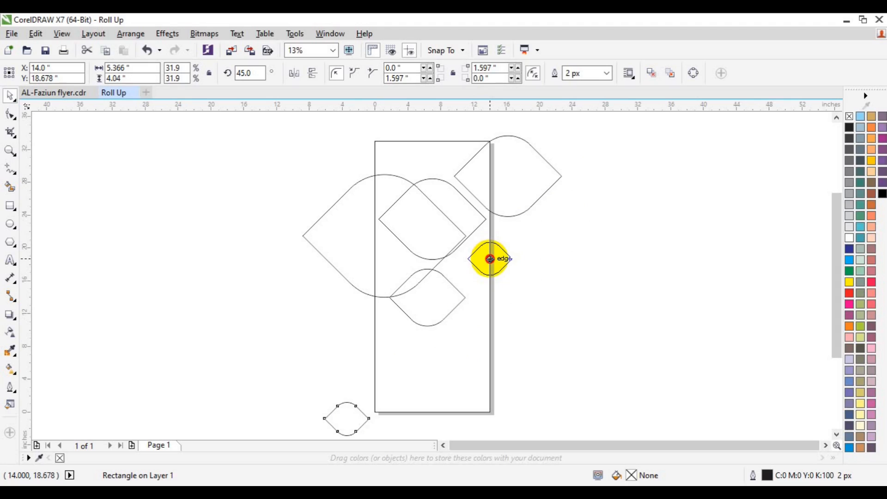
{"action": "left_click_drag", "start_coordinate": [489, 258], "coordinate": [534, 292]}
{"action": "left_click_drag", "start_coordinate": [491, 259], "coordinate": [499, 261]}
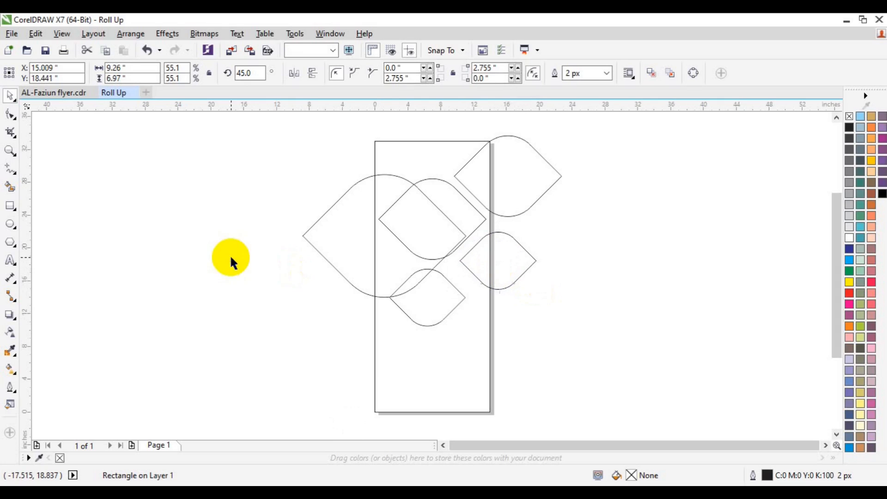
{"action": "left_click", "coordinate": [230, 258]}
Smart-fill the central overlapping regions black and combine them into one shape.
{"action": "left_click", "coordinate": [15, 185]}
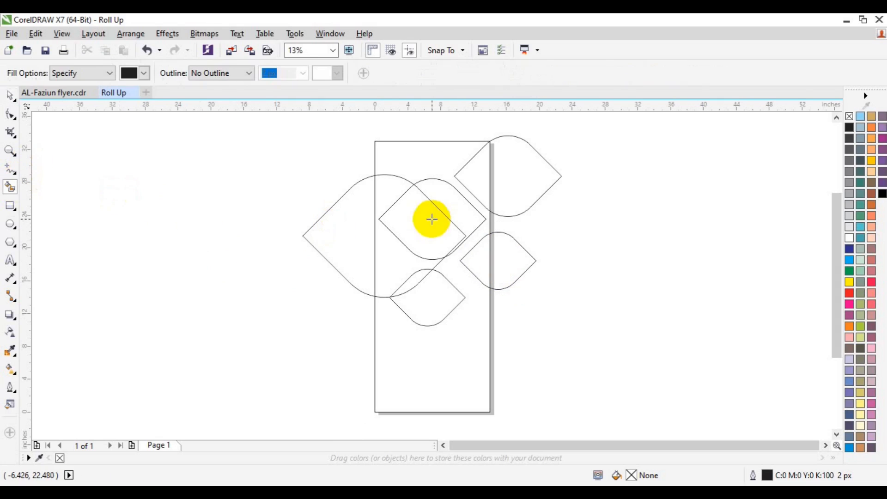
{"action": "left_click", "coordinate": [431, 218]}
{"action": "left_click", "coordinate": [472, 220]}
{"action": "key", "text": "space"}
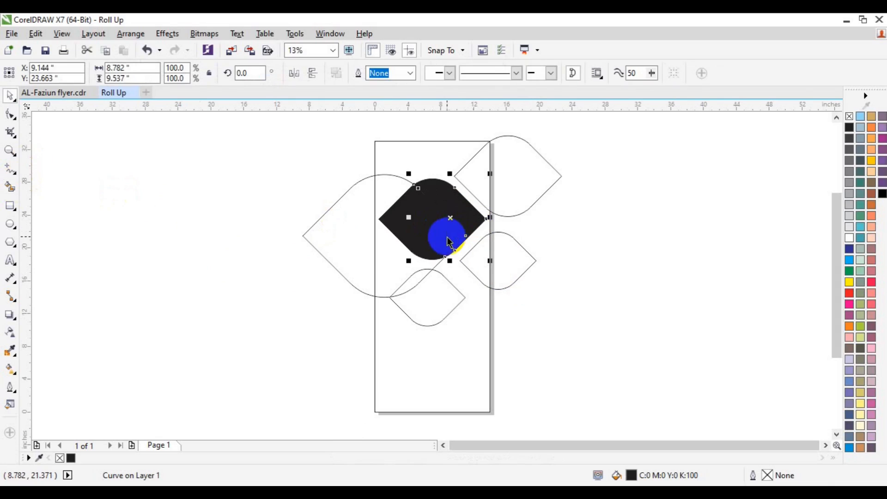
{"action": "left_click", "coordinate": [445, 233], "text": "shift"}
{"action": "left_click", "coordinate": [357, 74]}
{"action": "left_click", "coordinate": [645, 230]}
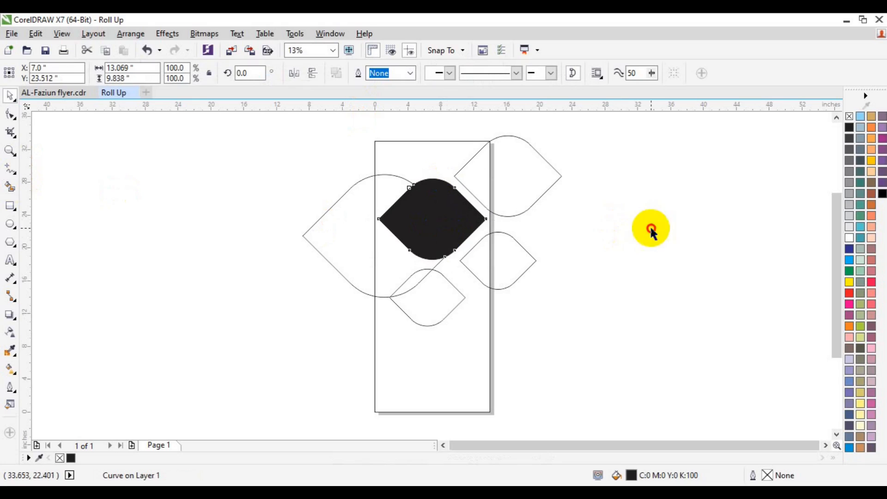
Fill the left and lower petal regions black, merge them, and make the lower petal 40% grey.
{"action": "left_click", "coordinate": [10, 187]}
{"action": "left_click", "coordinate": [389, 259]}
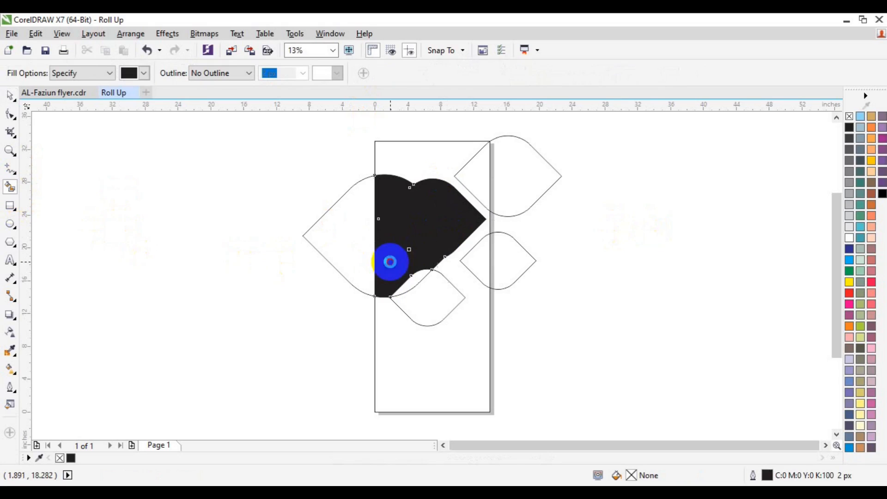
{"action": "left_click", "coordinate": [411, 283]}
{"action": "key", "text": "space"}
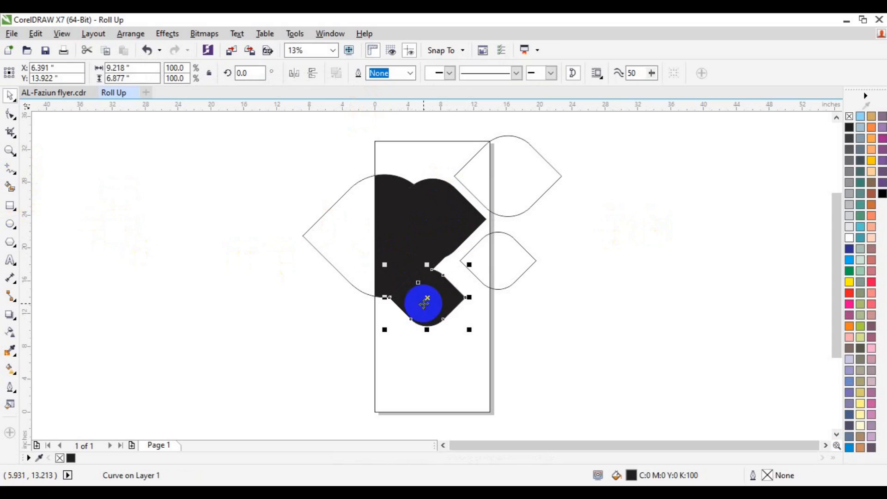
{"action": "left_click", "coordinate": [408, 282], "text": "shift"}
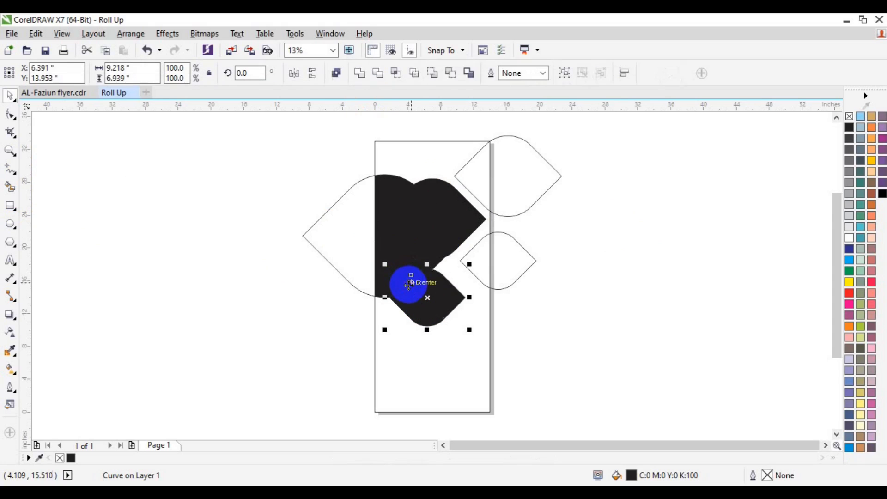
{"action": "left_click", "coordinate": [358, 74]}
{"action": "left_click", "coordinate": [846, 193]}
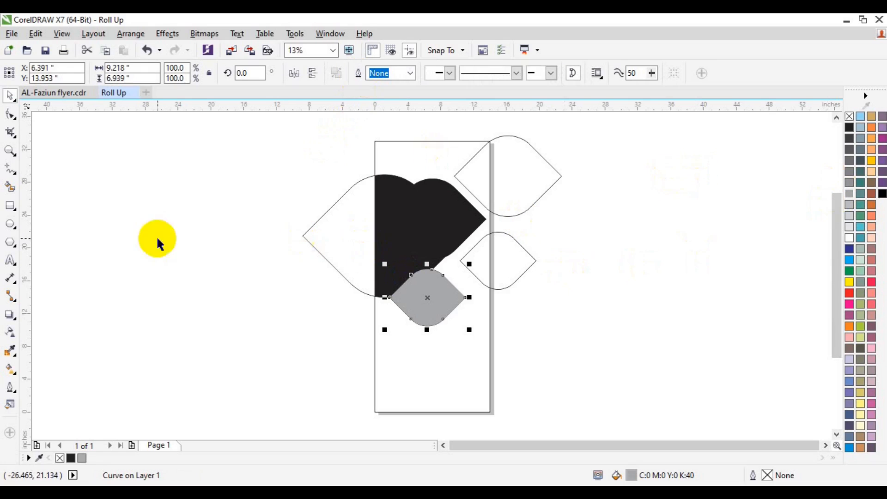
Fill the top-right gap black, delete leftover petal outlines, and enlarge the rounded diamond to about 110%.
{"action": "left_click", "coordinate": [10, 187]}
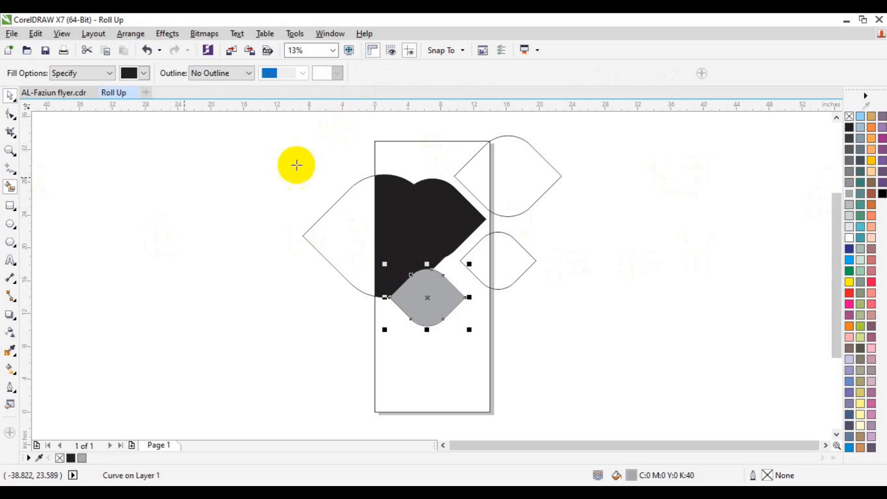
{"action": "left_click", "coordinate": [477, 176]}
{"action": "key", "text": "space"}
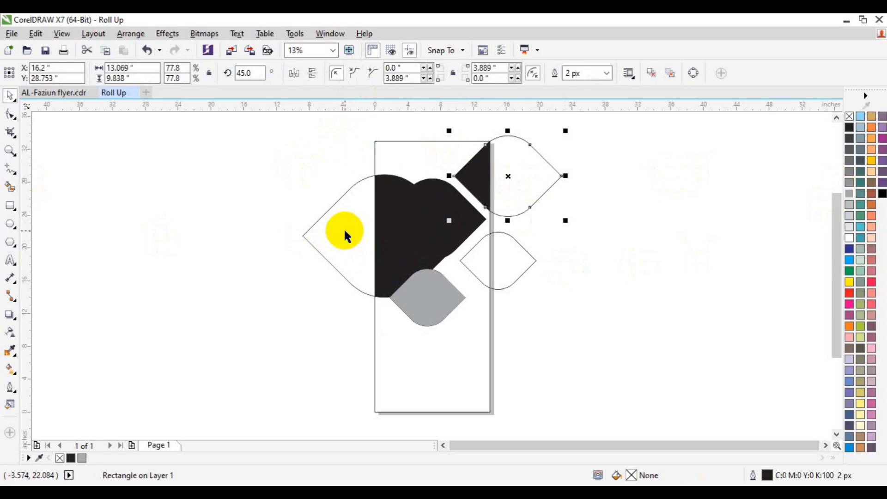
{"action": "left_click", "coordinate": [345, 231], "text": "shift"}
{"action": "key", "text": "Delete"}
{"action": "left_click", "coordinate": [460, 262]}
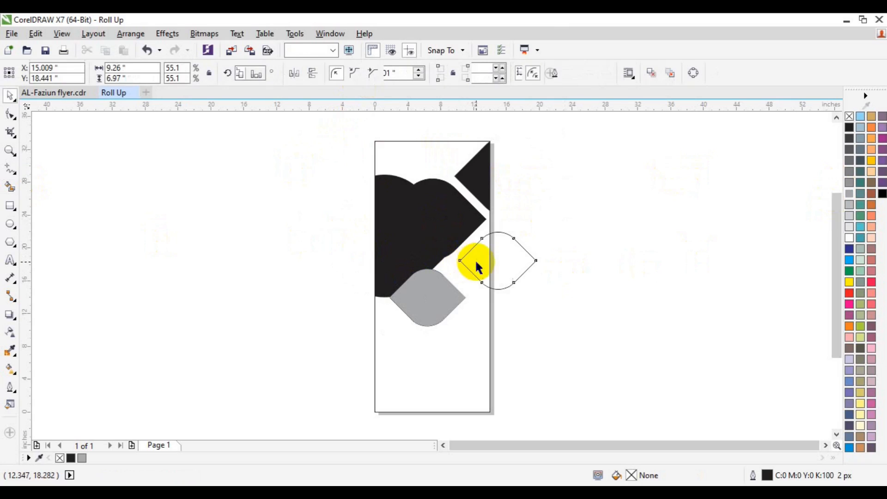
{"action": "left_click_drag", "start_coordinate": [542, 293], "coordinate": [546, 296]}
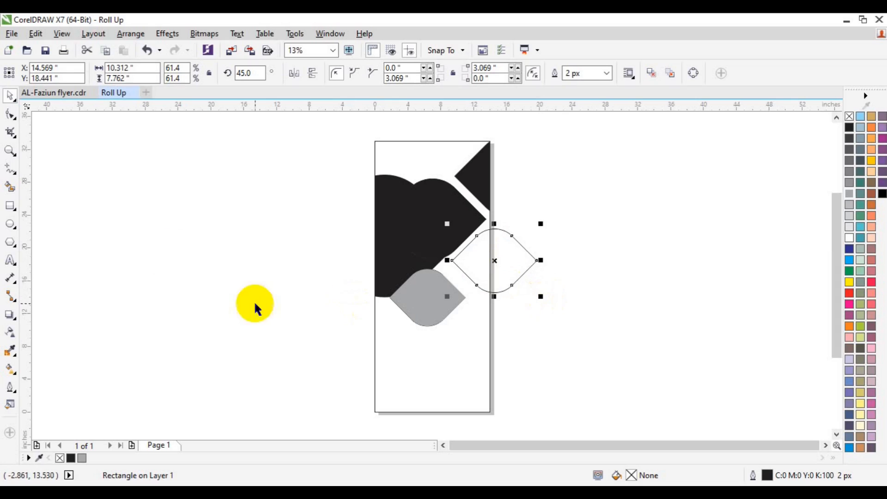
Smart-fill the area enclosed by the diamond outline, then delete the outline.
{"action": "left_click", "coordinate": [9, 187]}
{"action": "left_click", "coordinate": [470, 260]}
{"action": "left_click", "coordinate": [518, 261]}
{"action": "key", "text": "Delete"}
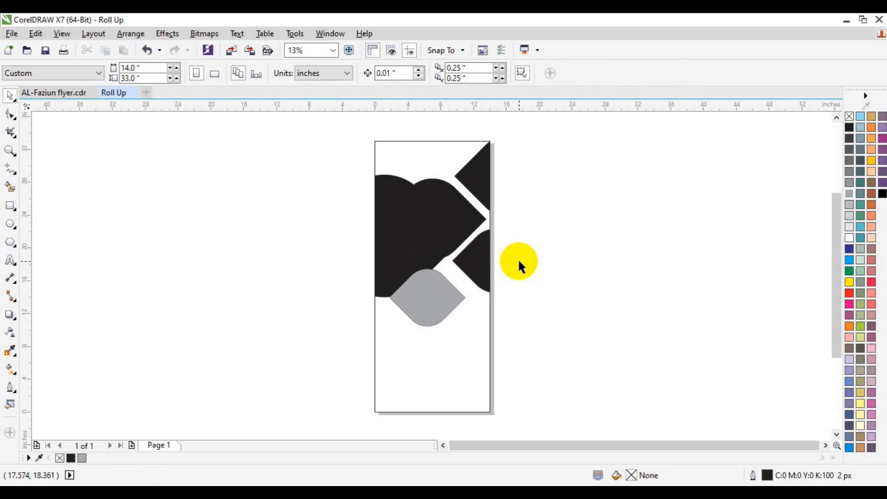
Colour the central diamond piece teal, then marquee-select all the banner shapes.
{"action": "left_click", "coordinate": [486, 178]}
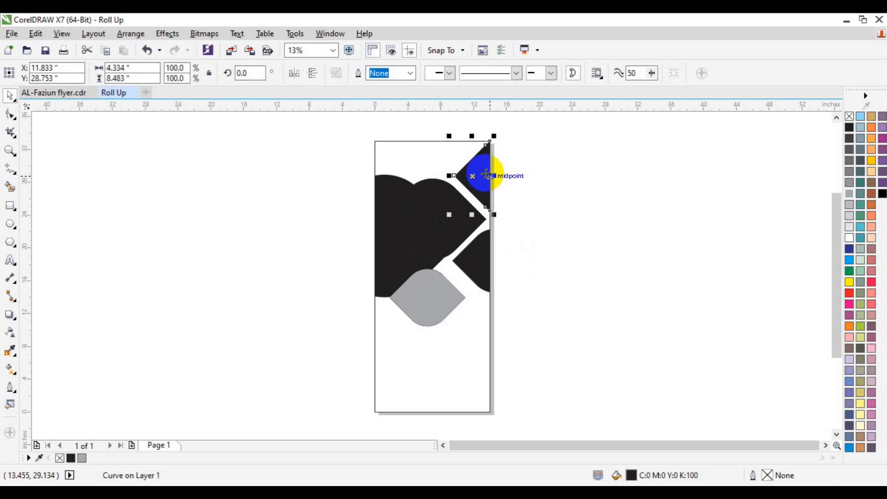
{"action": "left_click", "coordinate": [544, 182]}
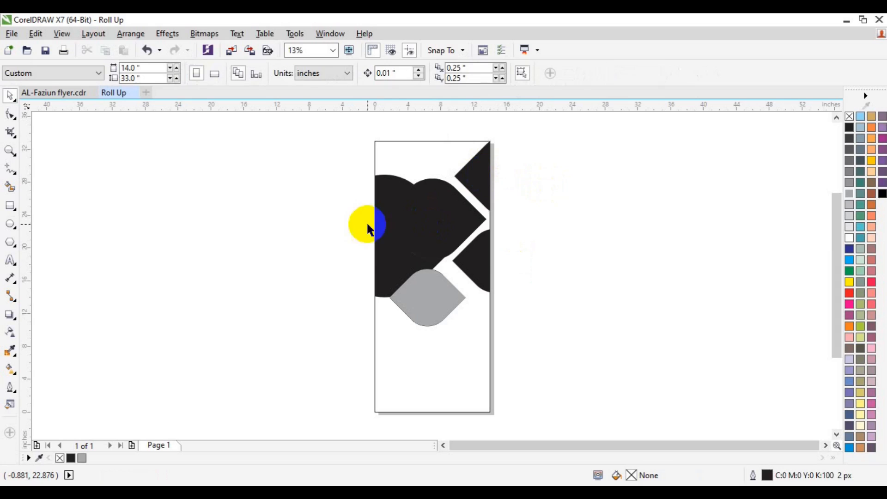
{"action": "left_click", "coordinate": [437, 220]}
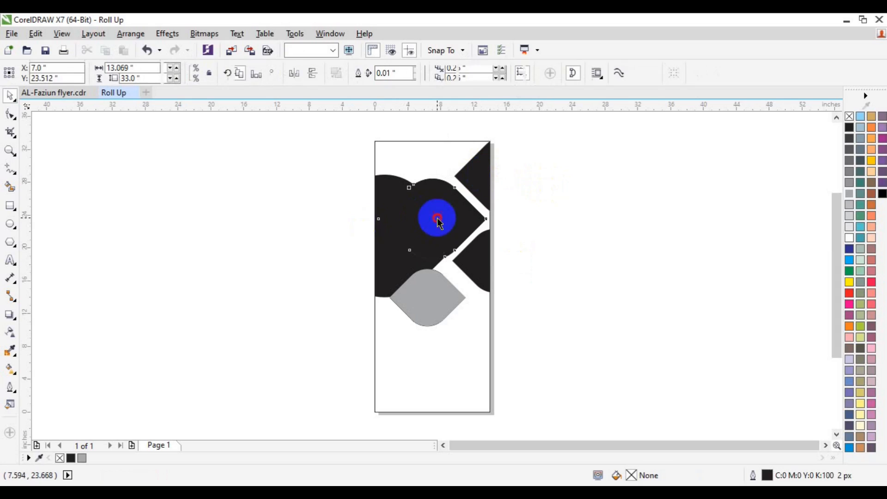
{"action": "left_click", "coordinate": [861, 229]}
{"action": "left_click", "coordinate": [726, 268]}
{"action": "left_click_drag", "start_coordinate": [303, 123], "coordinate": [575, 352]}
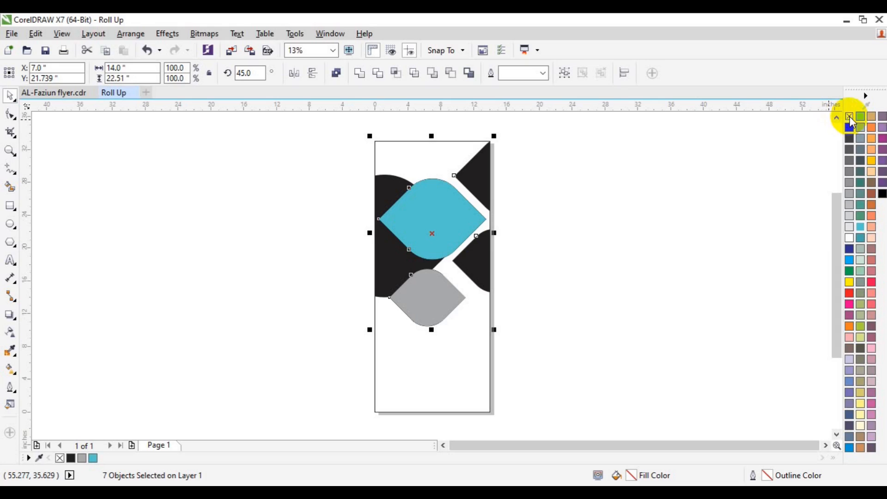
Browse the Import dialog to the Desktop's freepik stockpoto folder.
{"action": "left_click", "coordinate": [723, 237]}
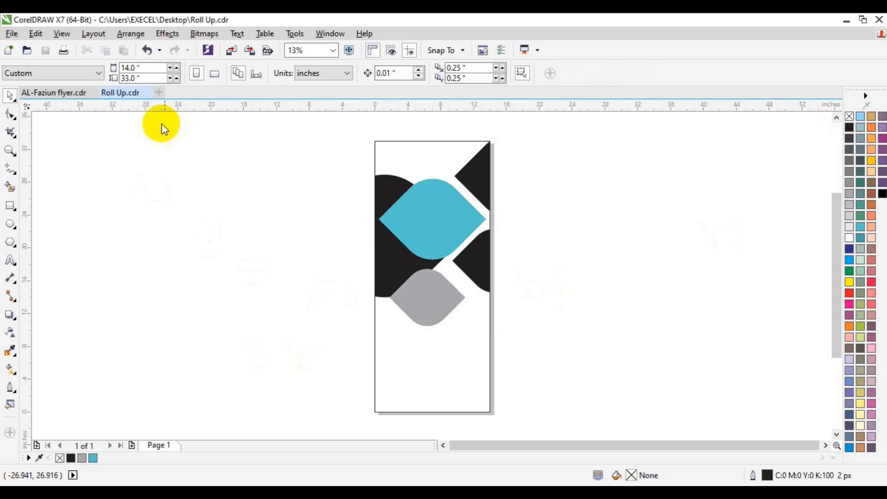
{"action": "left_click", "coordinate": [231, 54]}
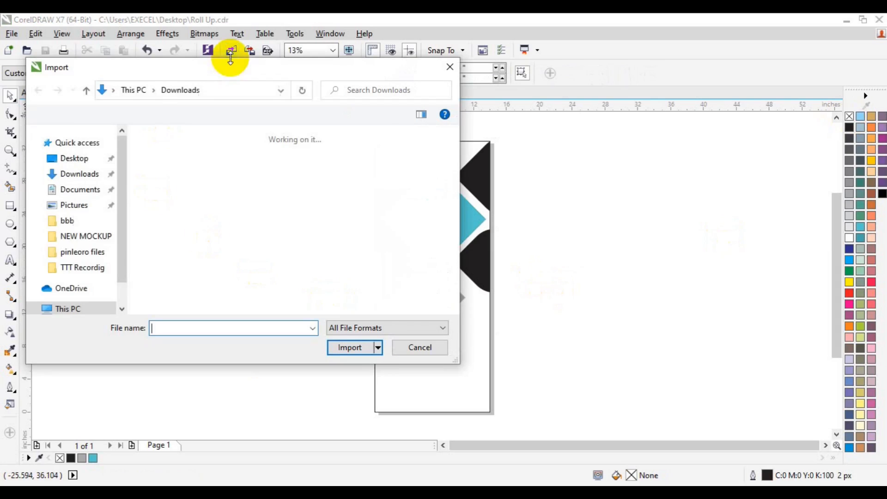
{"action": "left_click", "coordinate": [71, 206]}
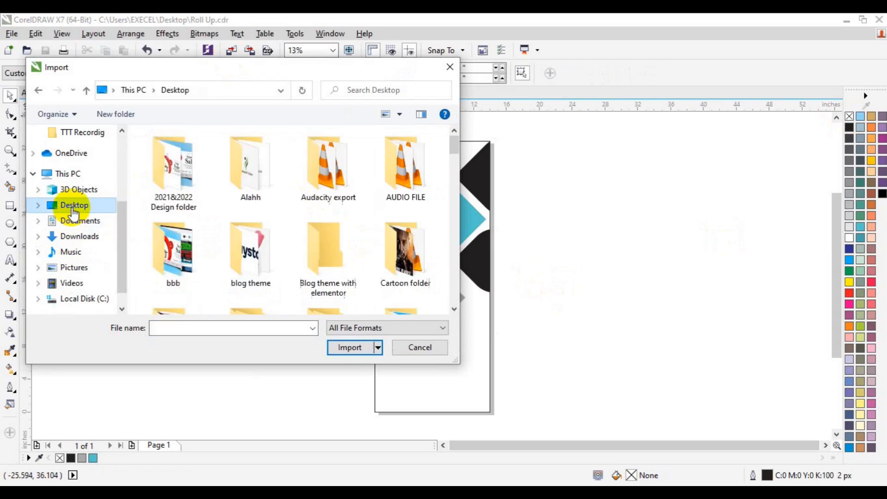
{"action": "scroll", "coordinate": [451, 306], "scroll_direction": "down", "scroll_amount": 3}
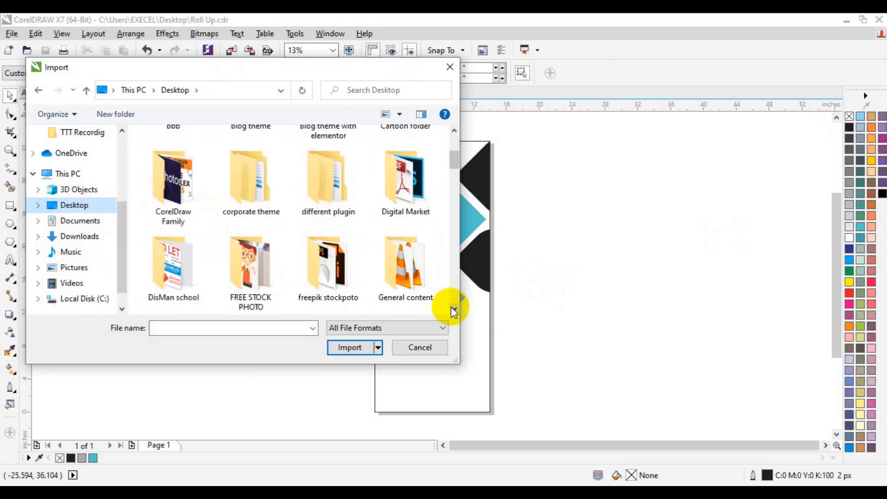
{"action": "double_click", "coordinate": [347, 285]}
{"action": "scroll", "coordinate": [454, 310], "scroll_direction": "down", "scroll_amount": 10}
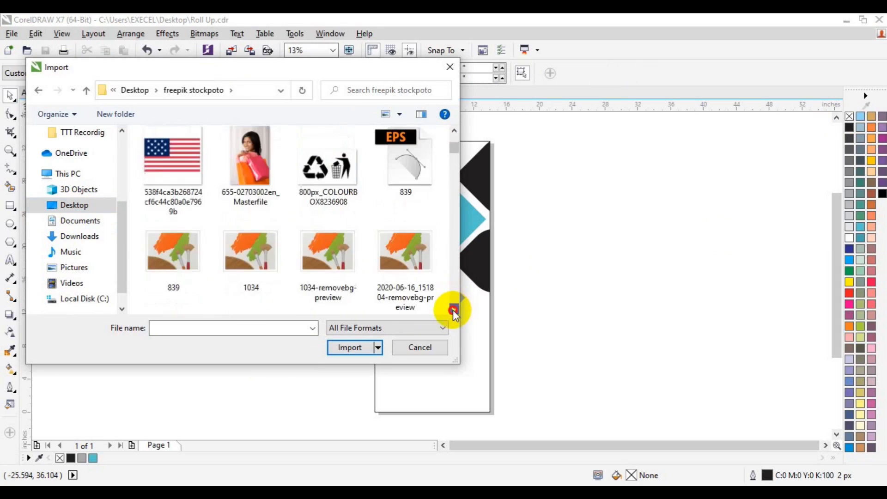
{"action": "scroll", "coordinate": [453, 310], "scroll_direction": "down", "scroll_amount": 10}
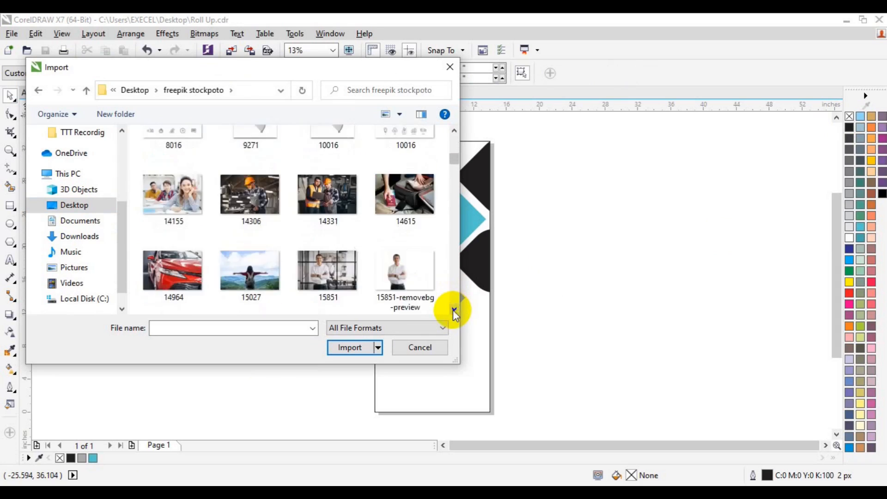
{"action": "scroll", "coordinate": [453, 310], "scroll_direction": "down", "scroll_amount": 10}
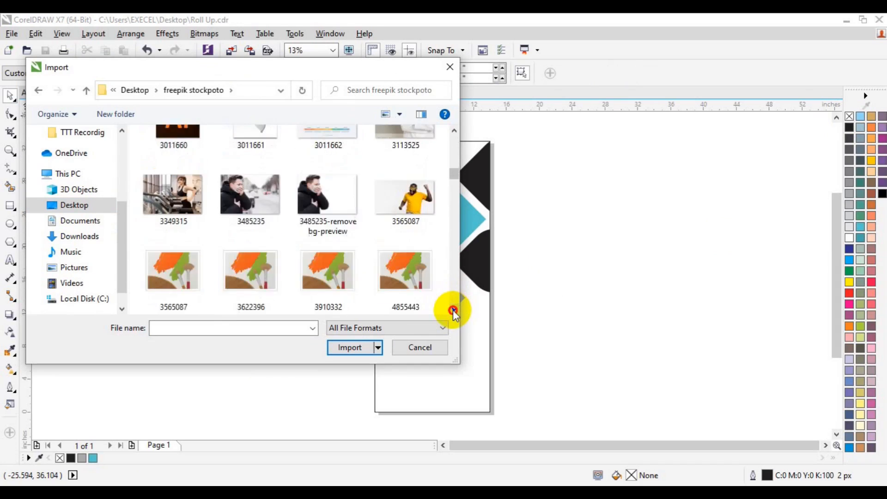
{"action": "scroll", "coordinate": [453, 310], "scroll_direction": "down", "scroll_amount": 10}
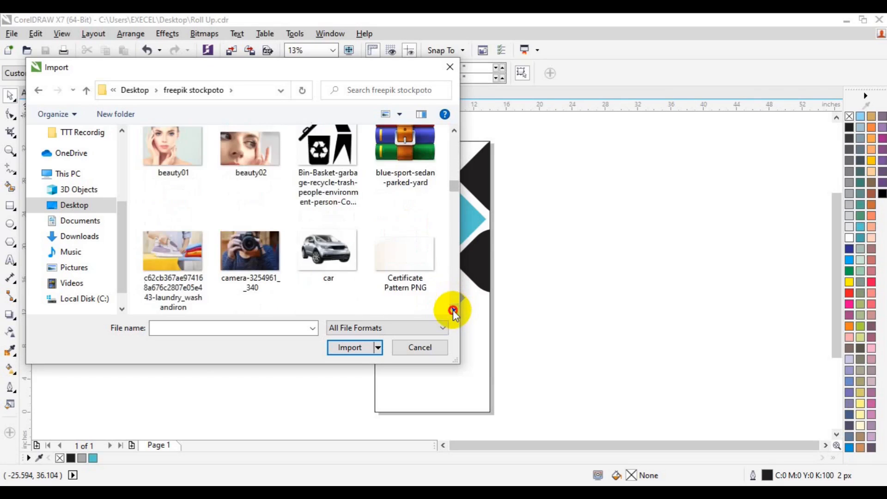
{"action": "scroll", "coordinate": [452, 309], "scroll_direction": "down", "scroll_amount": 5}
Import city-wallpaper-7.jpg and place it over the banner's upper part, clear of the teal diamond.
{"action": "left_click", "coordinate": [406, 199]}
{"action": "left_click", "coordinate": [350, 347]}
{"action": "left_click_drag", "start_coordinate": [364, 171], "coordinate": [550, 260]}
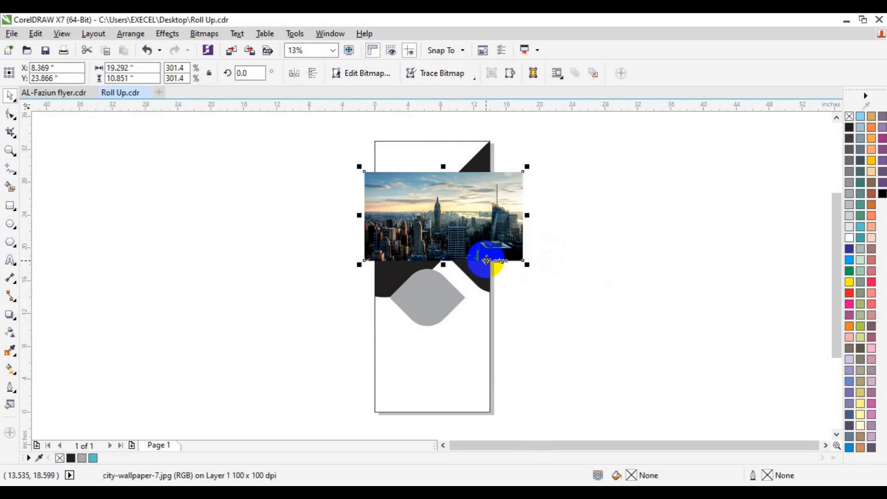
{"action": "left_click_drag", "start_coordinate": [486, 260], "coordinate": [546, 263]}
PowerClip the city photo inside the teal diamond.
{"action": "left_click", "coordinate": [168, 33]}
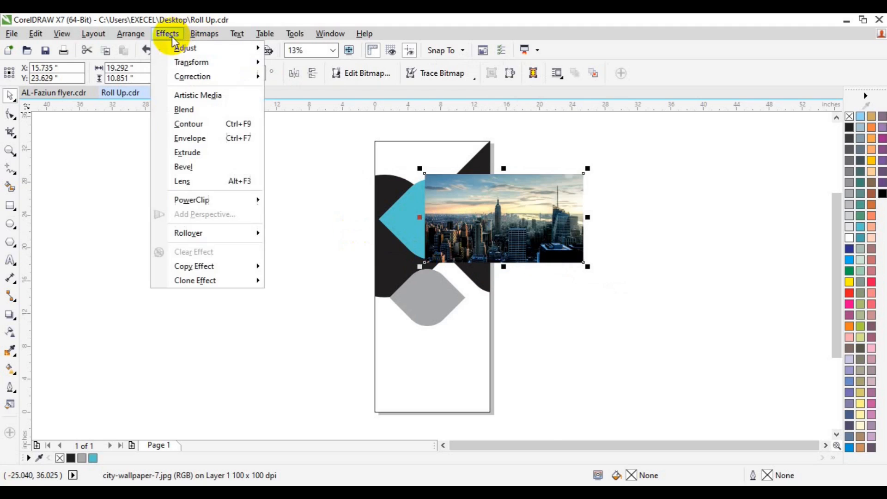
{"action": "mouse_move", "coordinate": [245, 199]}
{"action": "left_click", "coordinate": [282, 198]}
{"action": "left_click", "coordinate": [387, 225]}
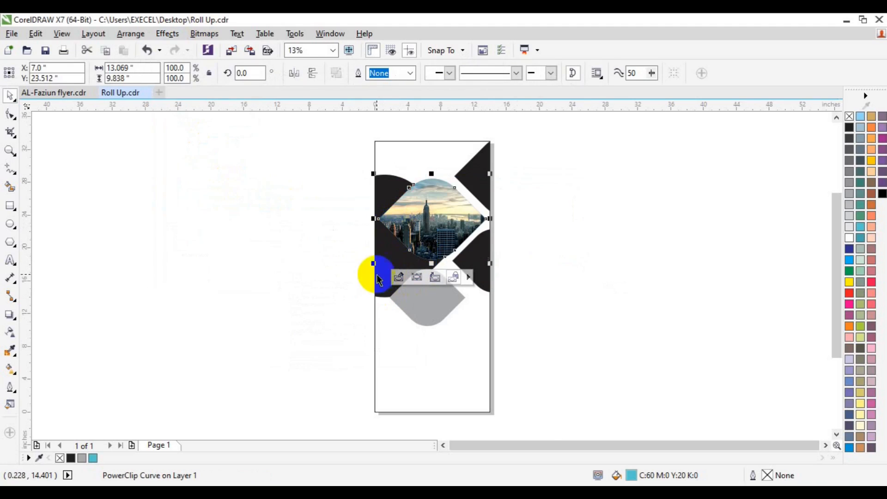
Give the photo diamond a white outline, bring it to front, and widen the outline to 25 px.
{"action": "left_click", "coordinate": [410, 72]}
{"action": "left_click", "coordinate": [397, 175]}
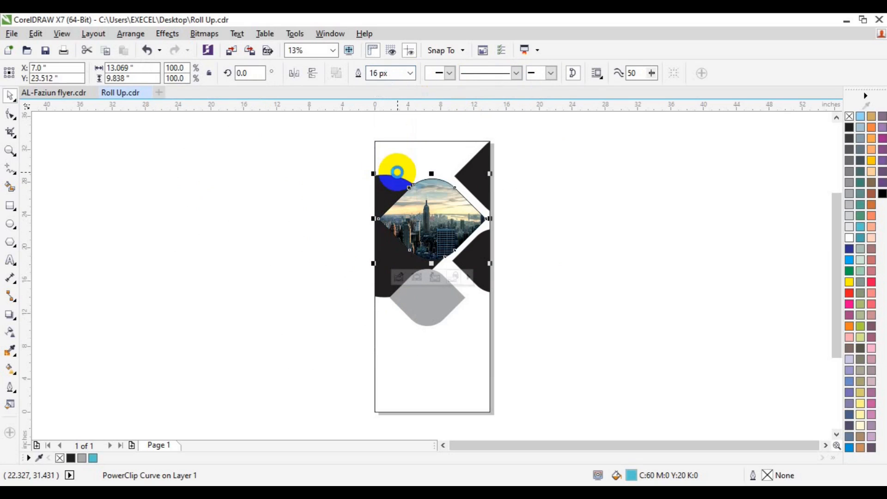
{"action": "right_click", "coordinate": [849, 238]}
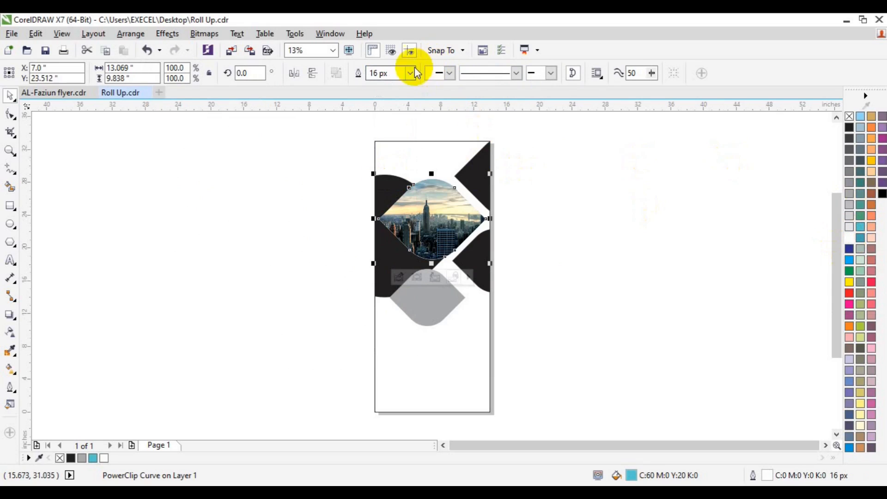
{"action": "right_click", "coordinate": [432, 218]}
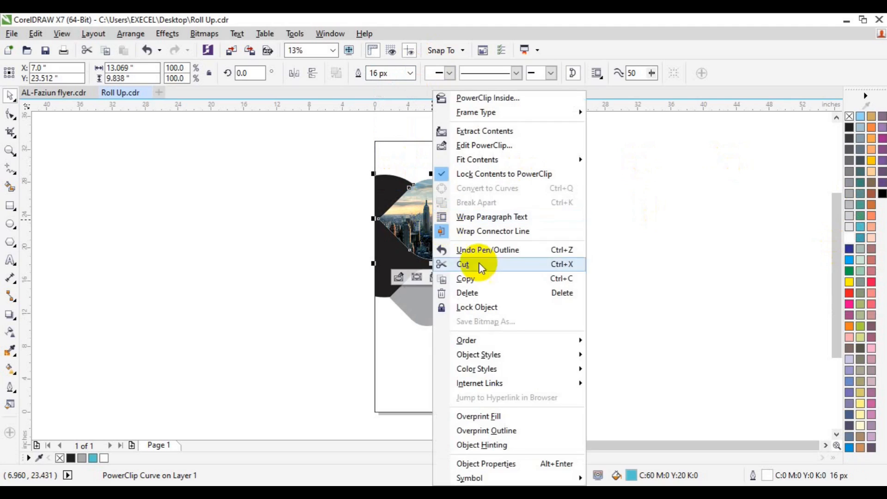
{"action": "mouse_move", "coordinate": [505, 347]}
{"action": "left_click", "coordinate": [655, 341]}
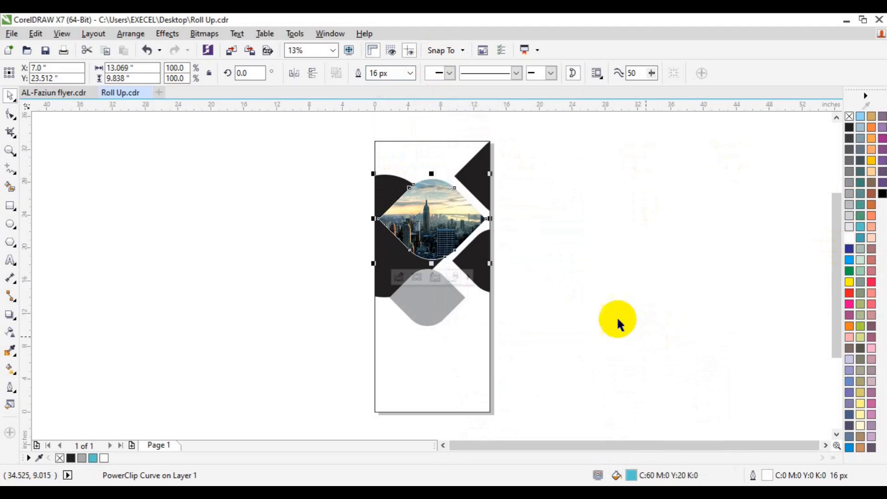
{"action": "left_click", "coordinate": [410, 74]}
{"action": "left_click", "coordinate": [391, 194]}
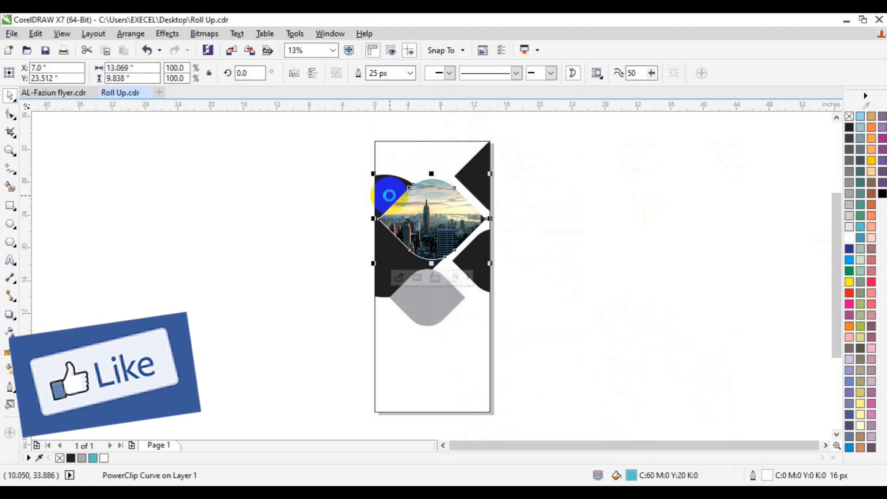
{"action": "left_click", "coordinate": [307, 284]}
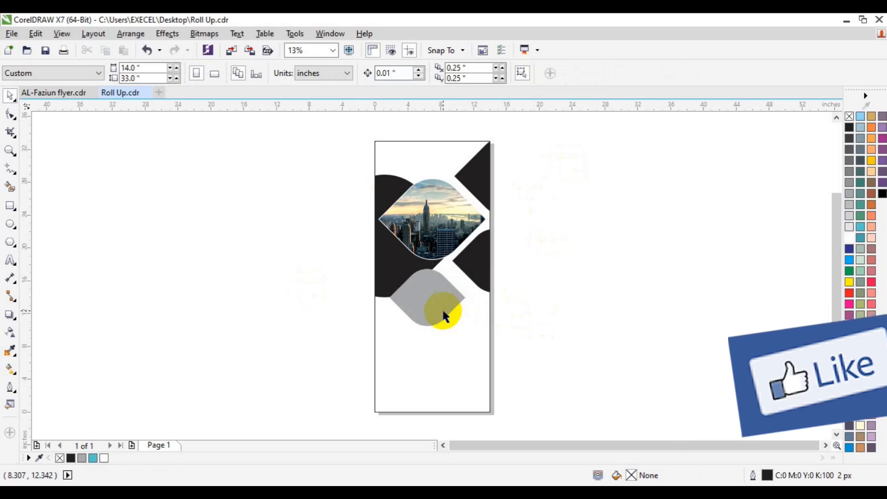
Fill the left black shape blue and the grey diamond a lighter blue.
{"action": "left_click", "coordinate": [388, 277]}
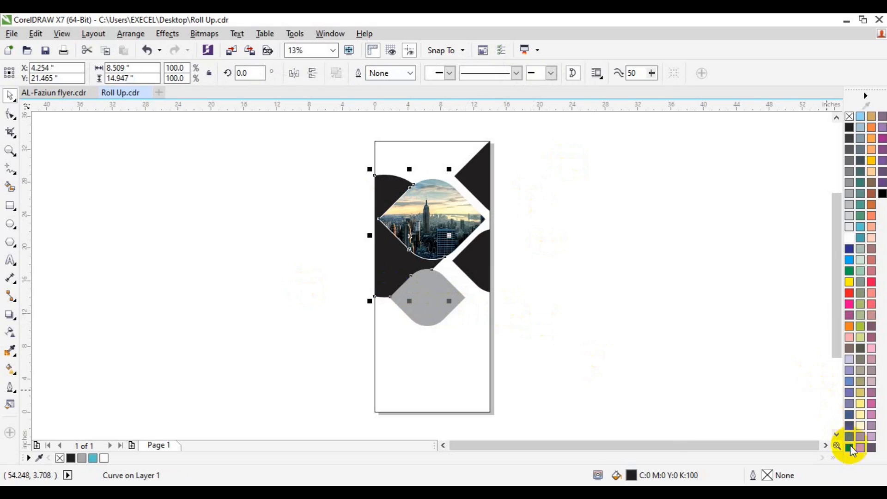
{"action": "left_click", "coordinate": [849, 447]}
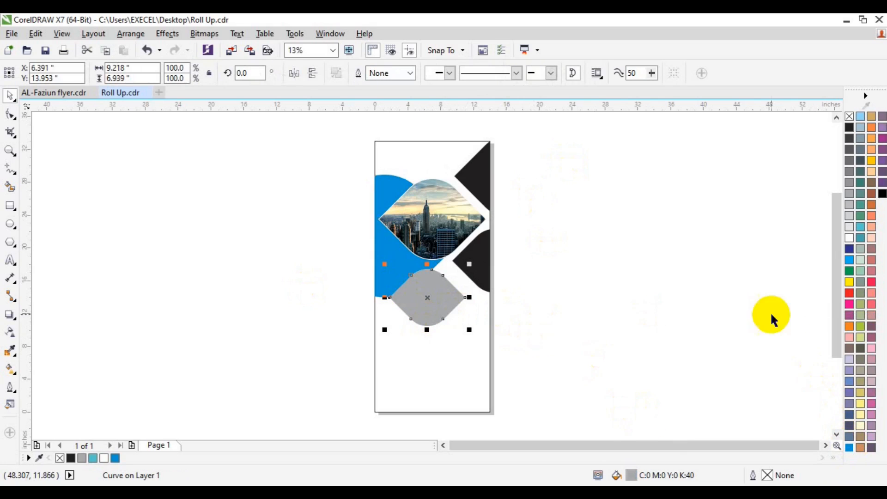
{"action": "left_click", "coordinate": [849, 447]}
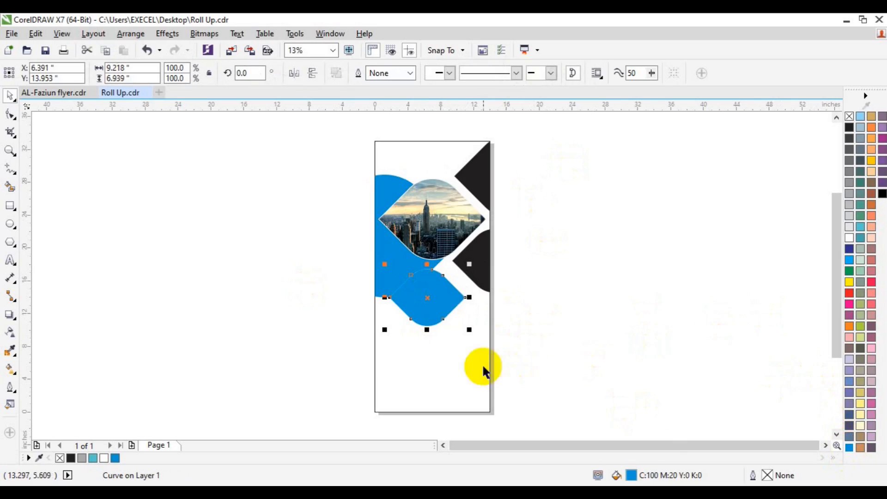
{"action": "double_click", "coordinate": [630, 475]}
{"action": "left_click", "coordinate": [158, 255]}
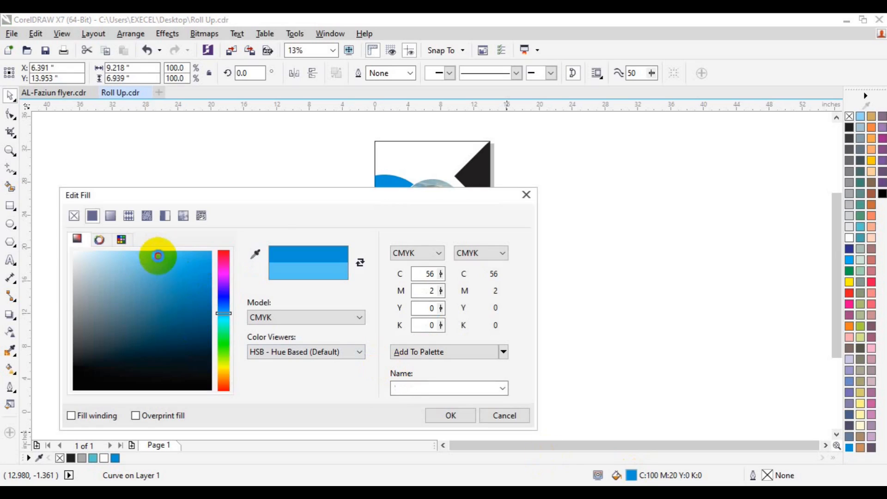
{"action": "mouse_move", "coordinate": [265, 196]}
{"action": "left_mouse_down"}
{"action": "mouse_move", "coordinate": [574, 145]}
{"action": "mouse_move", "coordinate": [678, 114]}
{"action": "left_mouse_up"}
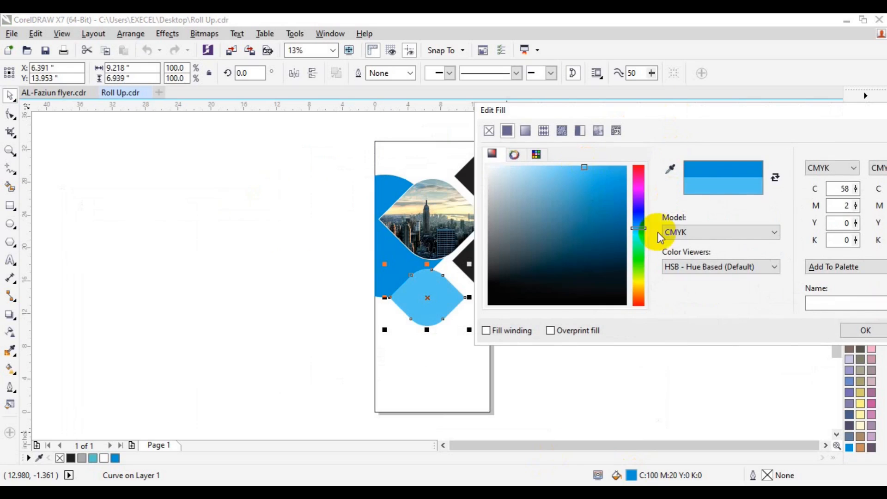
{"action": "left_click", "coordinate": [852, 329]}
{"action": "left_click", "coordinate": [671, 364]}
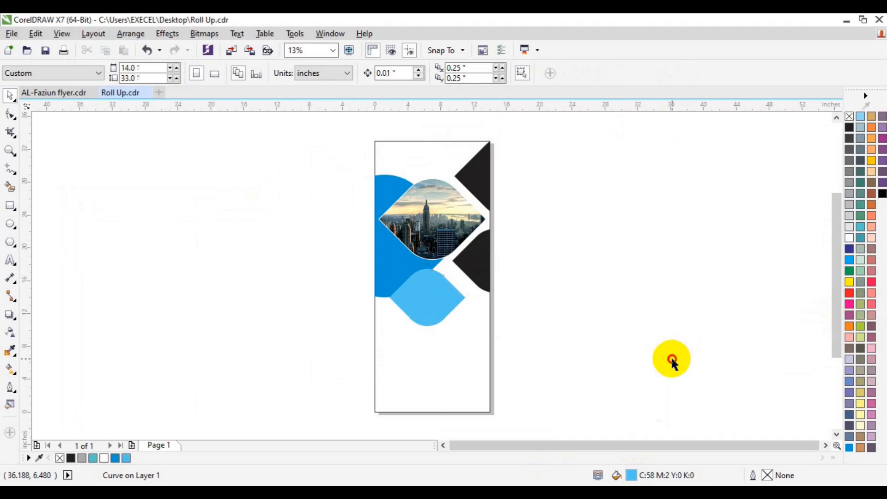
Fill the right-edge dark shape blue and the top triangle light blue.
{"action": "left_click", "coordinate": [471, 269]}
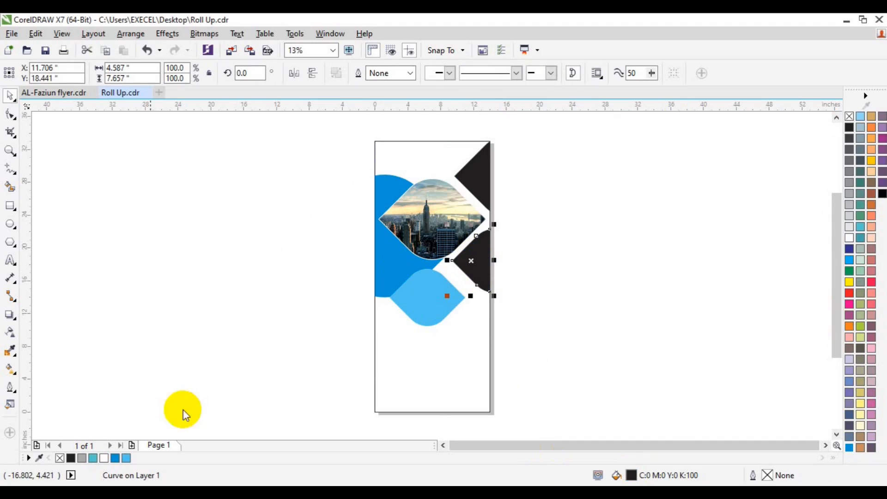
{"action": "left_click", "coordinate": [115, 457]}
{"action": "left_click", "coordinate": [472, 176]}
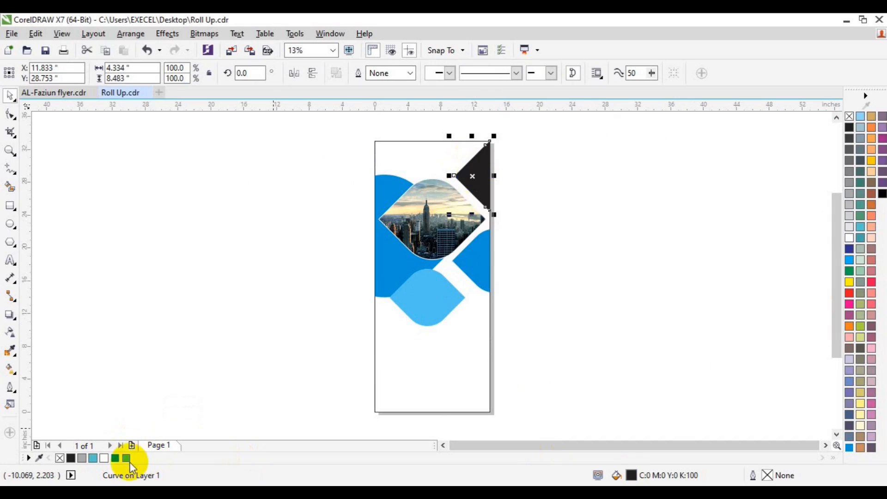
{"action": "left_click", "coordinate": [127, 457]}
Set the city photo frame's outline width to 80 px.
{"action": "left_click", "coordinate": [427, 230]}
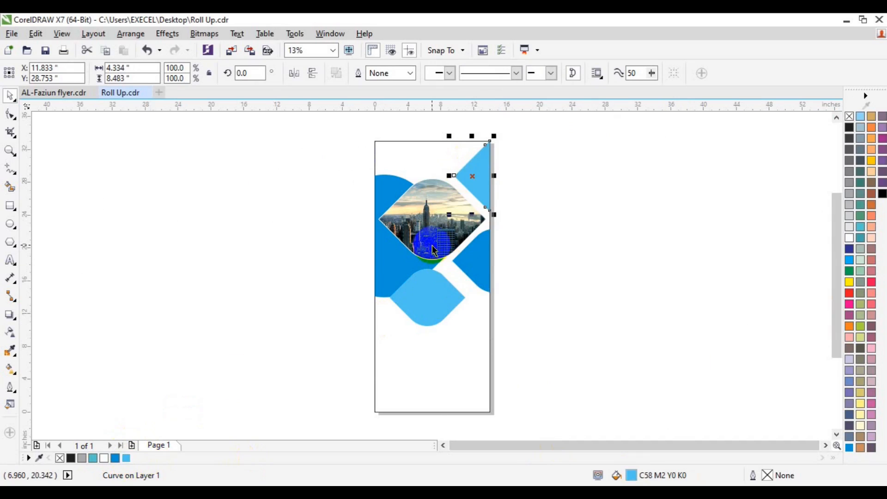
{"action": "left_click", "coordinate": [380, 74]}
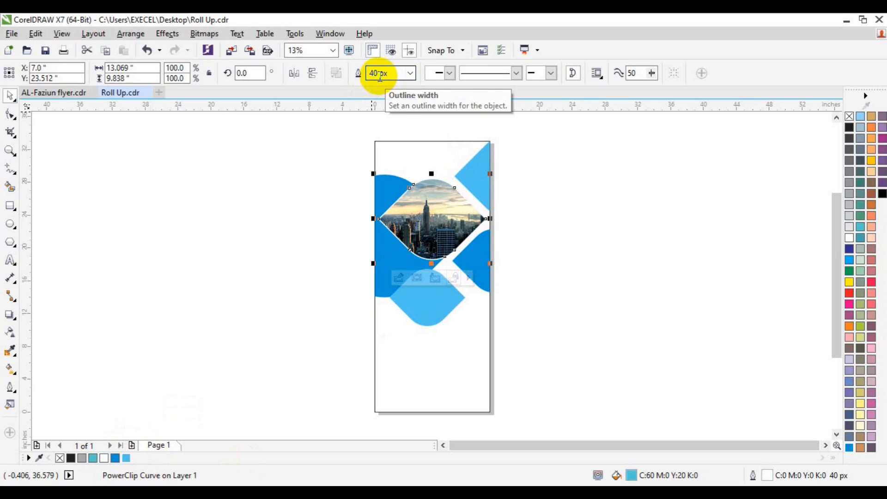
{"action": "left_click", "coordinate": [376, 73]}
{"action": "type", "text": "80"}
{"action": "key", "text": "Return"}
{"action": "left_click", "coordinate": [613, 276]}
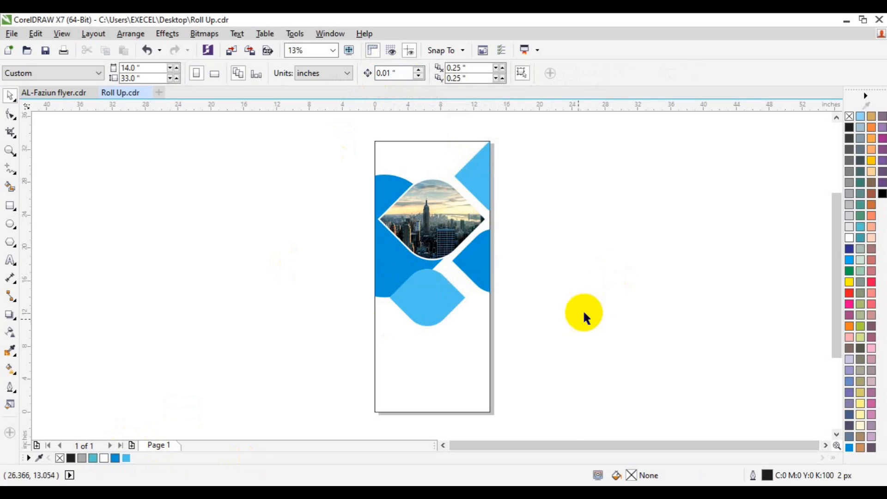
Give the light-blue diamond below the photo a 60 px white outline and bring it to the front of the page.
{"action": "left_click", "coordinate": [436, 232]}
{"action": "left_click", "coordinate": [418, 319]}
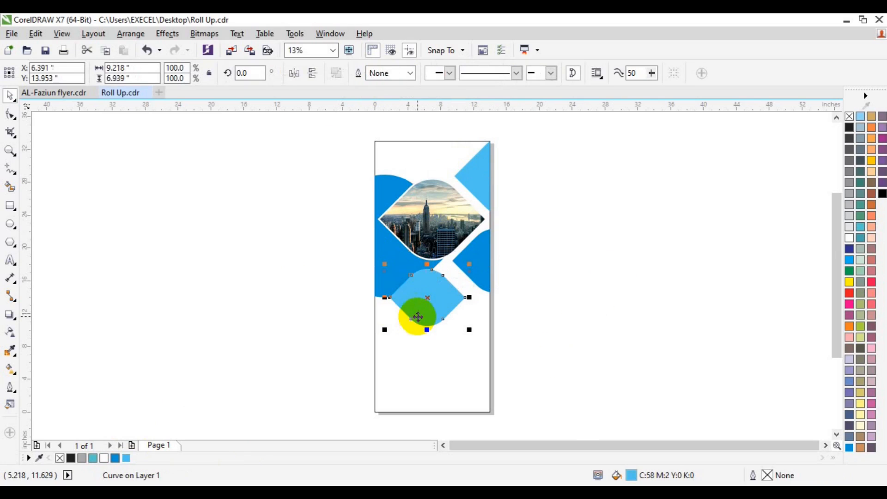
{"action": "left_click", "coordinate": [409, 73]}
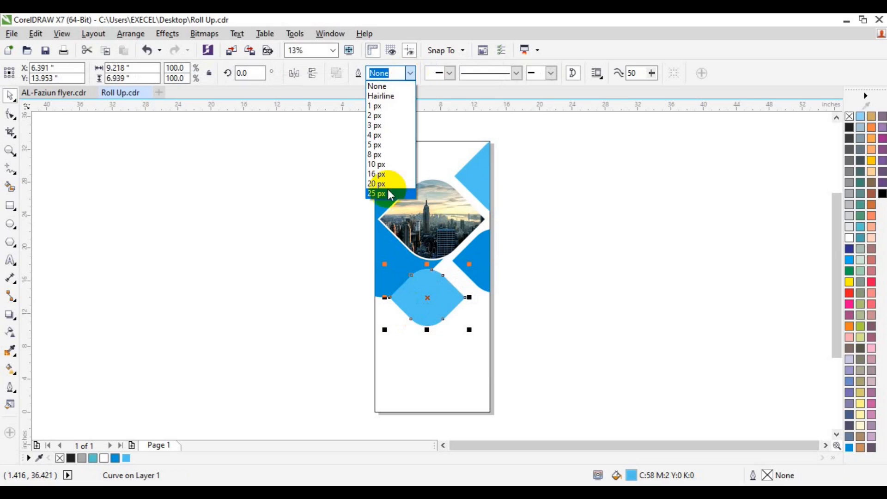
{"action": "left_click", "coordinate": [388, 191]}
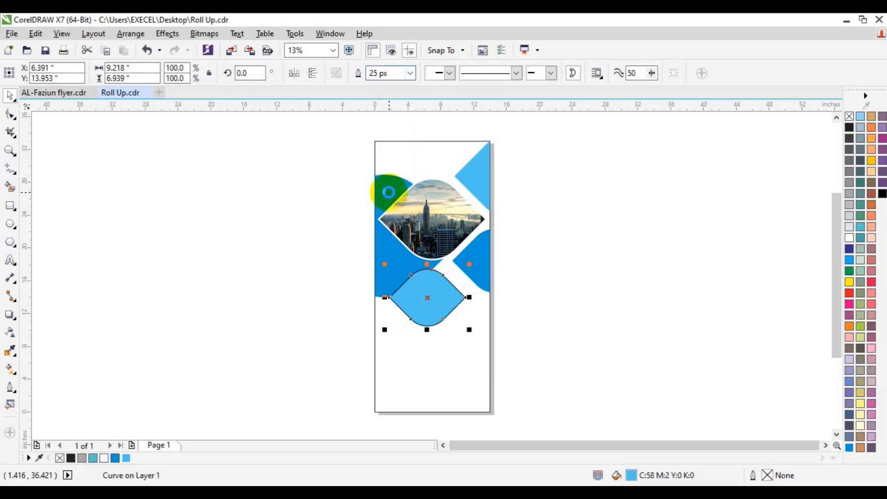
{"action": "right_click", "coordinate": [848, 236]}
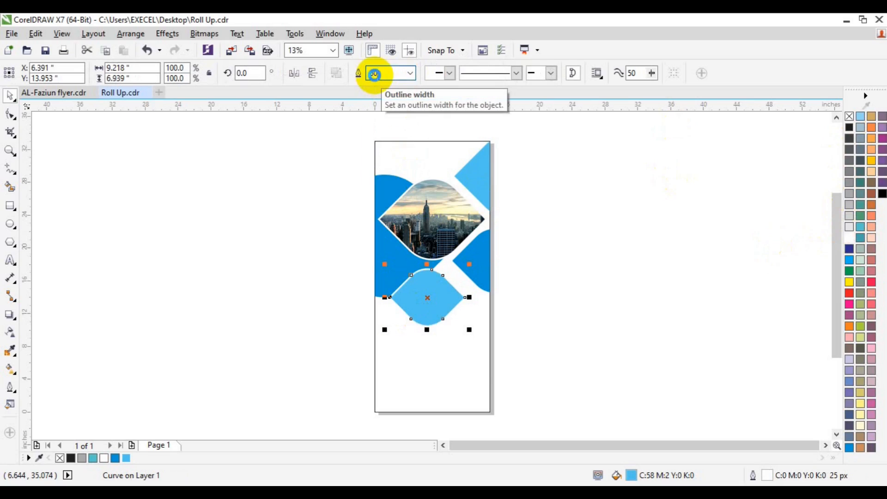
{"action": "type", "text": "60"}
{"action": "key", "text": "Return"}
{"action": "right_click", "coordinate": [425, 306]}
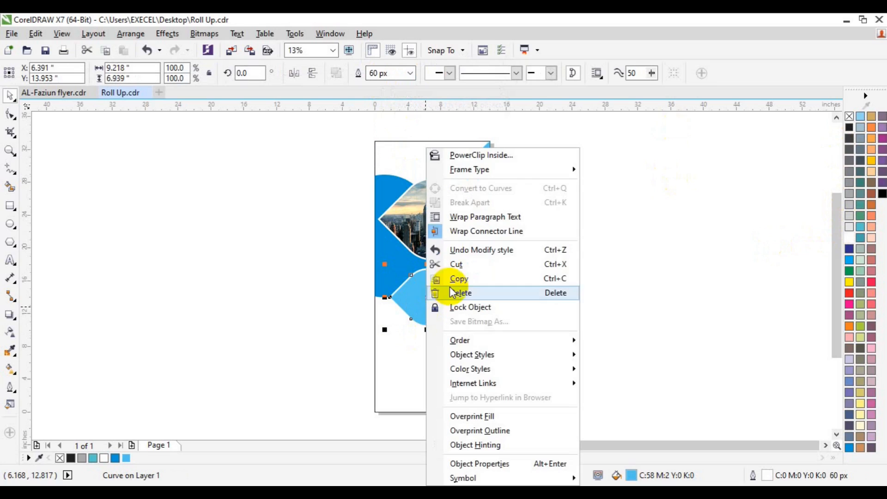
{"action": "mouse_move", "coordinate": [496, 340]}
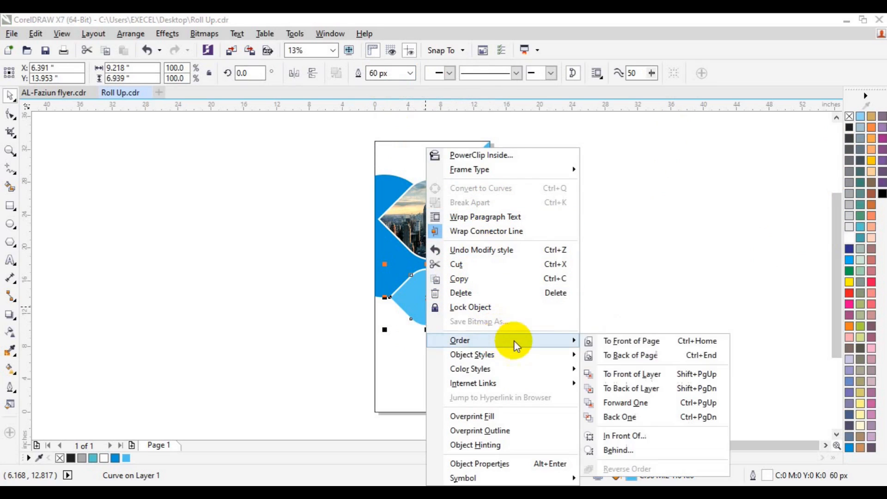
{"action": "left_click", "coordinate": [630, 340]}
{"action": "left_click", "coordinate": [580, 194]}
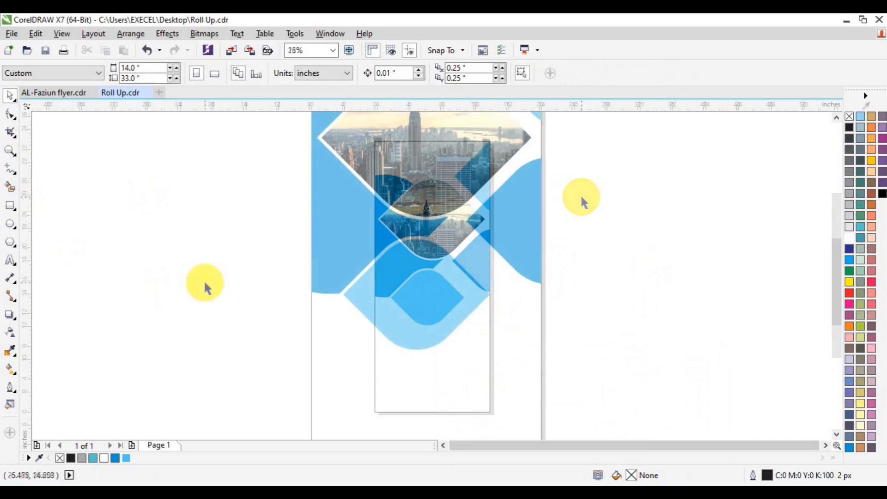
Add the heading text WORLD'S BEST IDEA FOR BUSINESS in 48 pt Lato.
{"action": "left_click", "coordinate": [10, 261]}
{"action": "left_click", "coordinate": [102, 270]}
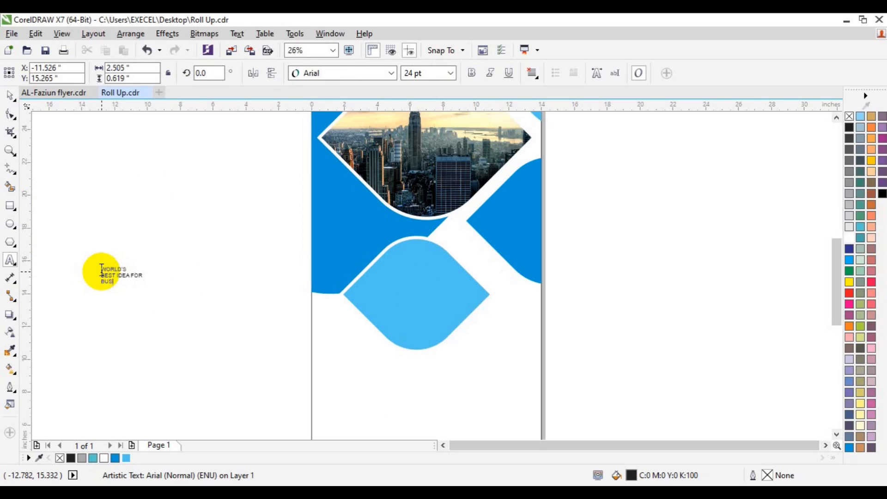
{"action": "left_click", "coordinate": [450, 73]}
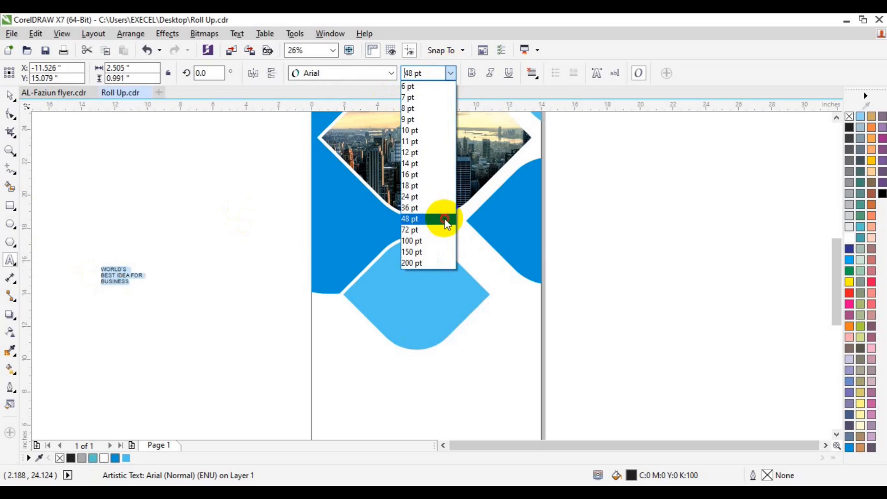
{"action": "left_click", "coordinate": [434, 217]}
{"action": "left_click", "coordinate": [392, 73]}
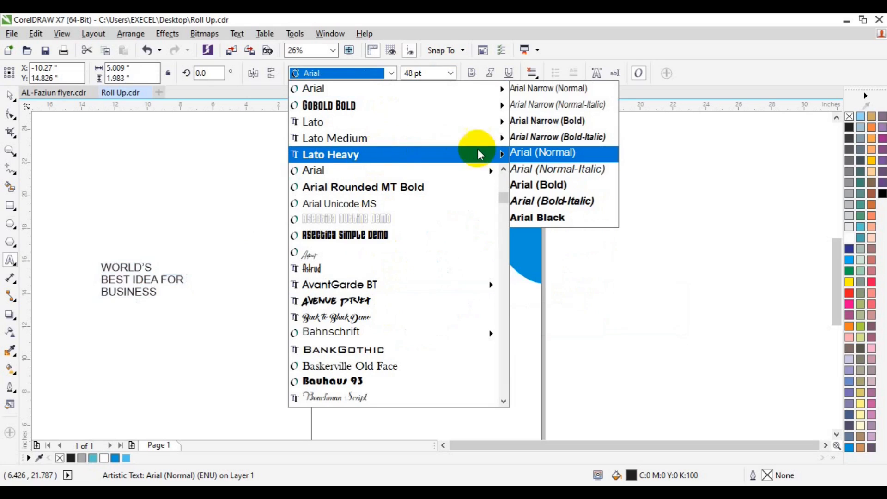
{"action": "mouse_move", "coordinate": [451, 144]}
{"action": "left_click", "coordinate": [574, 347]}
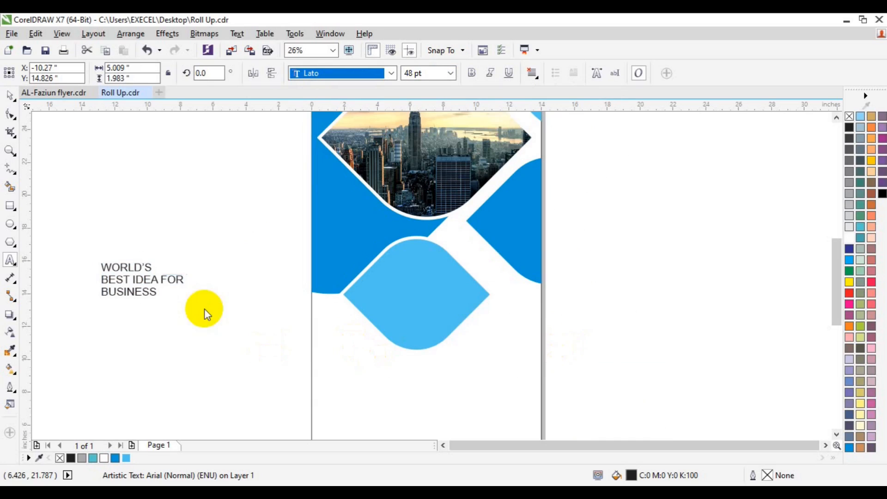
Move the heading onto the light-blue diamond and enlarge it to 60 pt.
{"action": "left_click", "coordinate": [10, 94]}
{"action": "left_click_drag", "start_coordinate": [154, 279], "coordinate": [422, 293]}
{"action": "left_click", "coordinate": [413, 73]}
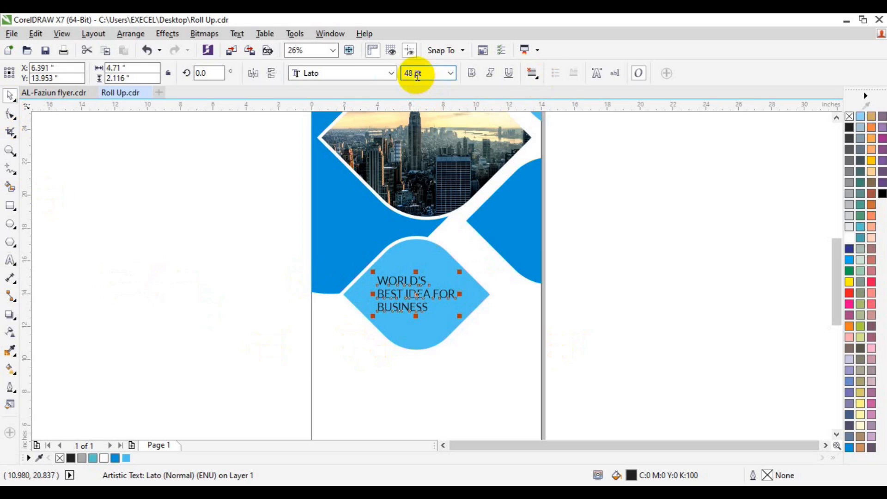
{"action": "type", "text": "60"}
{"action": "left_click", "coordinate": [417, 331]}
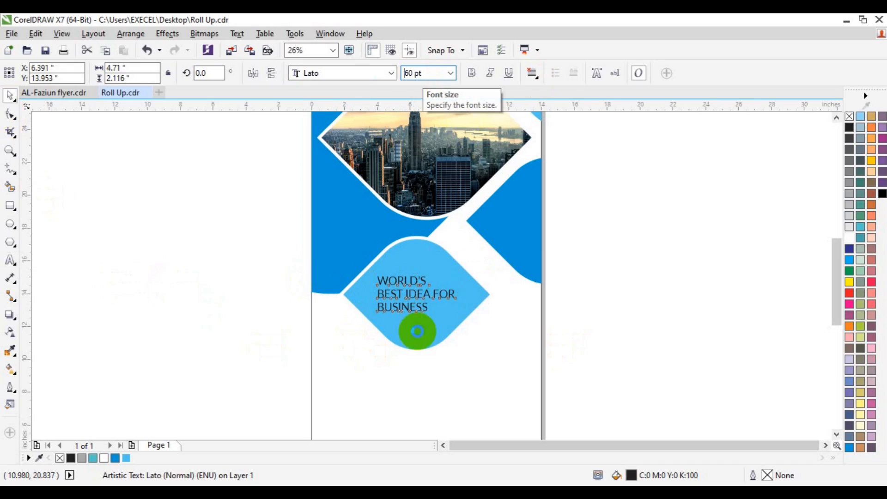
{"action": "key", "text": "Return"}
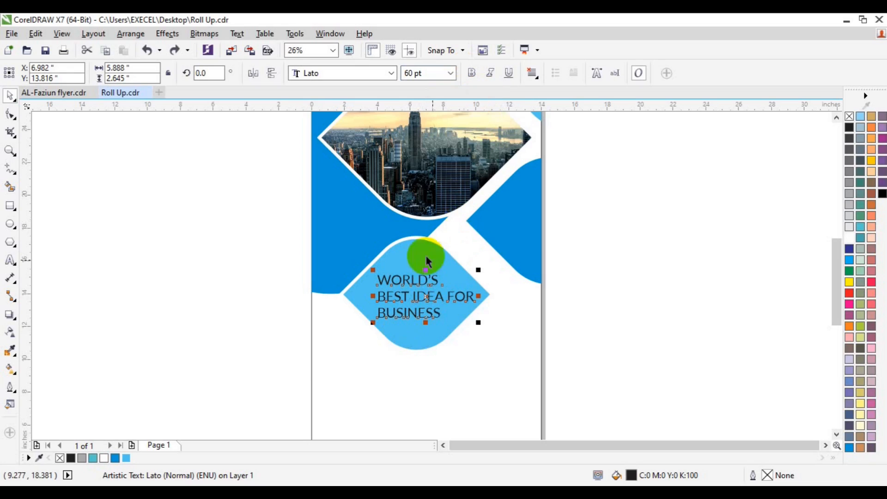
Centre-align the heading lines and make the middle line bold.
{"action": "left_click", "coordinate": [532, 73]}
{"action": "left_click", "coordinate": [547, 115]}
{"action": "left_click", "coordinate": [431, 338], "text": "shift"}
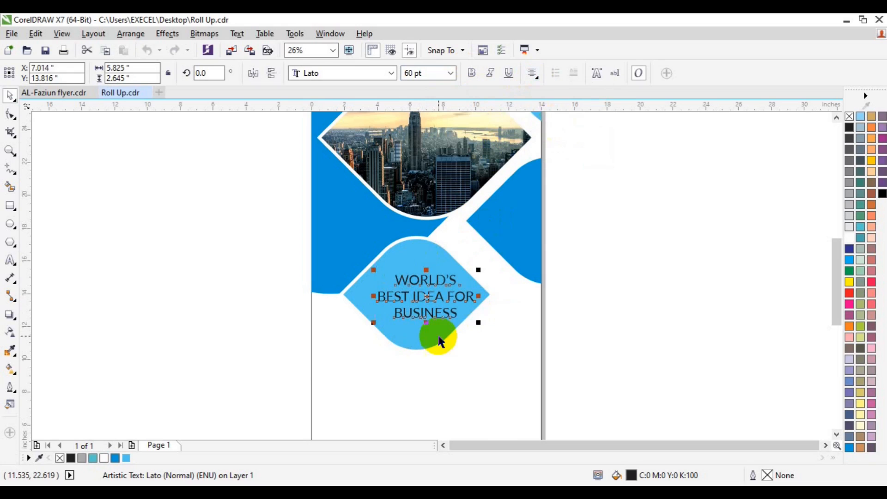
{"action": "left_click", "coordinate": [409, 295]}
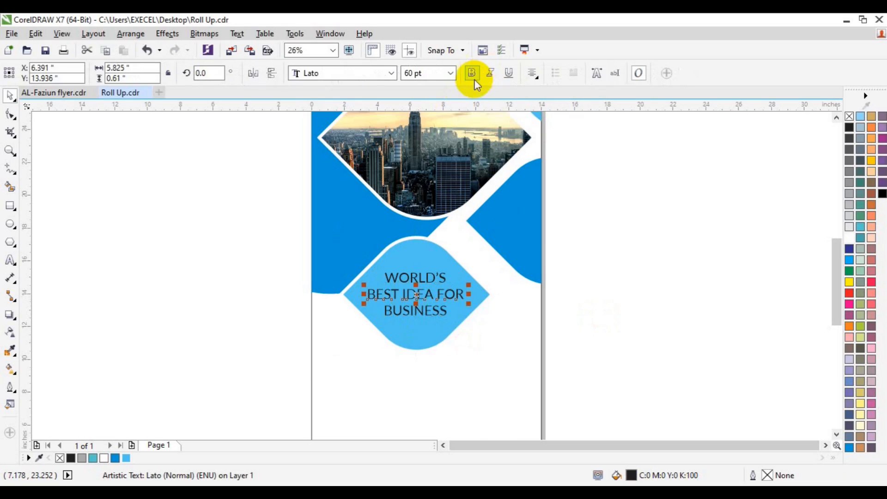
{"action": "left_click", "coordinate": [614, 203]}
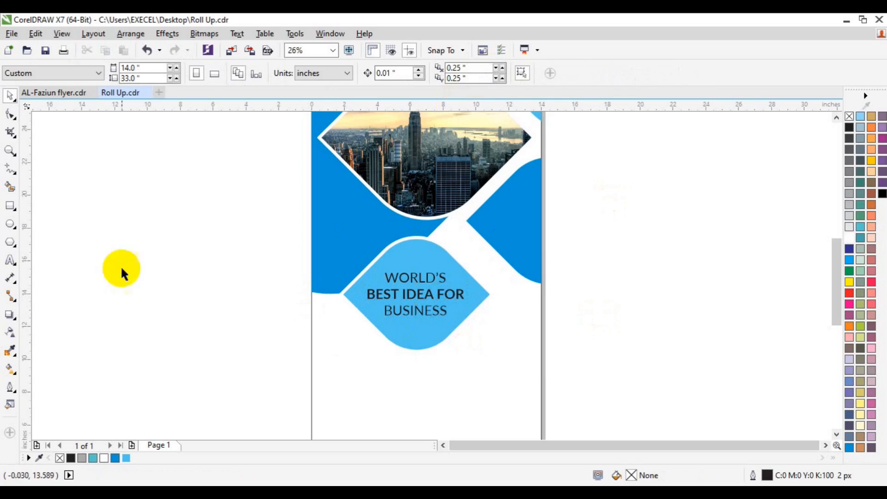
Draw a short straight line under BUSINESS and give it a 25 px white outline.
{"action": "left_click", "coordinate": [9, 169]}
{"action": "left_click", "coordinate": [225, 357]}
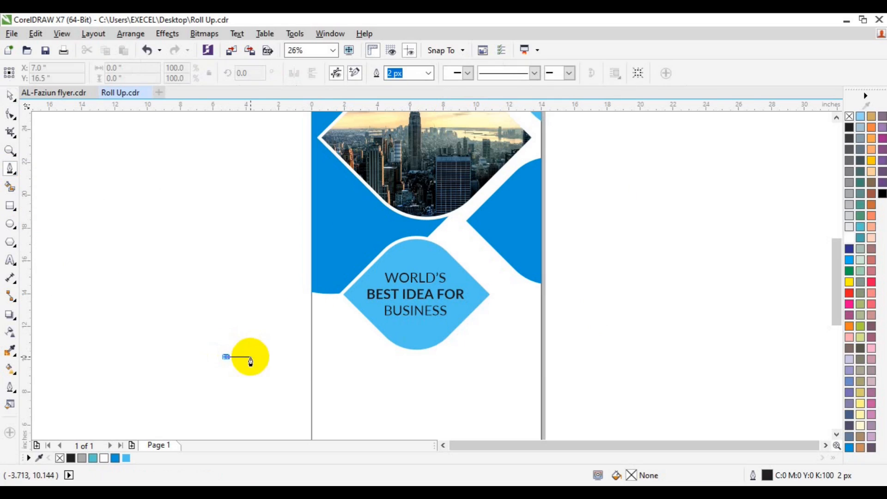
{"action": "left_click", "coordinate": [257, 357]}
{"action": "key", "text": "Escape"}
{"action": "key", "text": "space"}
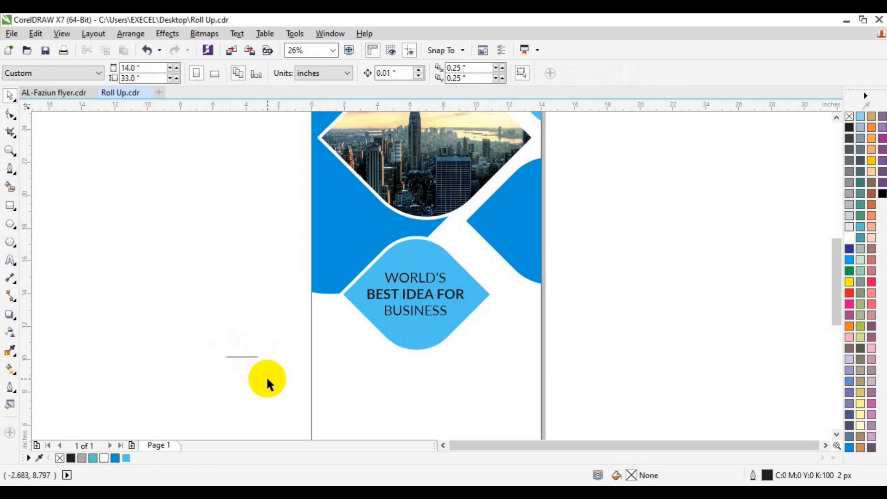
{"action": "left_click", "coordinate": [254, 356]}
{"action": "left_click", "coordinate": [410, 72]}
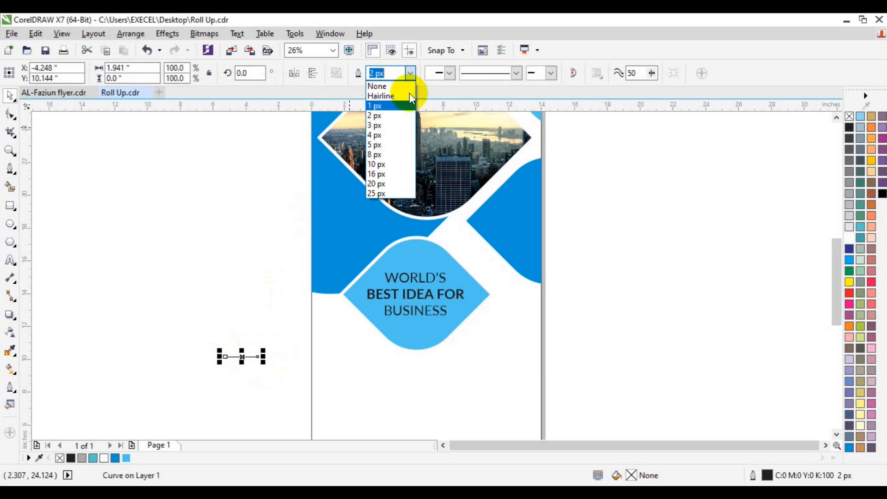
{"action": "left_click", "coordinate": [395, 194]}
{"action": "left_click", "coordinate": [416, 331]}
{"action": "left_click_drag", "start_coordinate": [414, 322], "coordinate": [413, 321]}
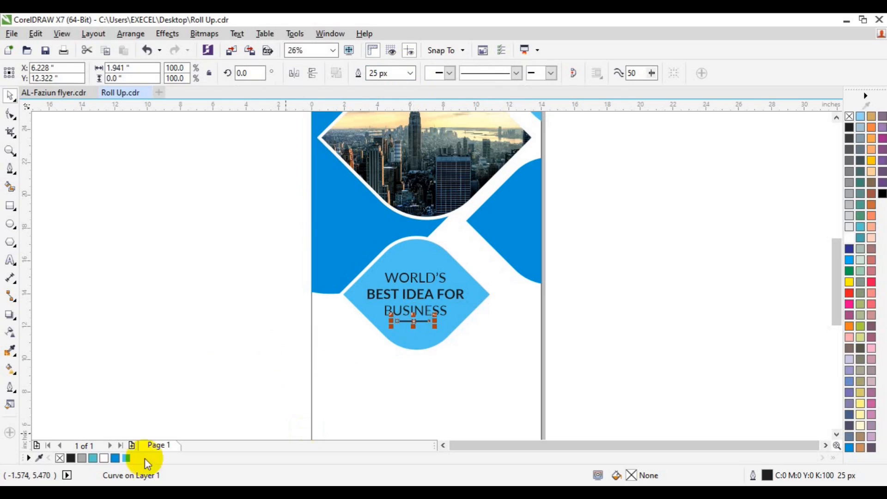
{"action": "right_click", "coordinate": [104, 458]}
{"action": "left_click", "coordinate": [205, 398]}
Group the heading text, centre it over the line and group them together.
{"action": "left_click_drag", "start_coordinate": [268, 246], "coordinate": [492, 319]}
{"action": "key", "text": "ctrl+g"}
{"action": "left_click", "coordinate": [423, 322], "text": "shift"}
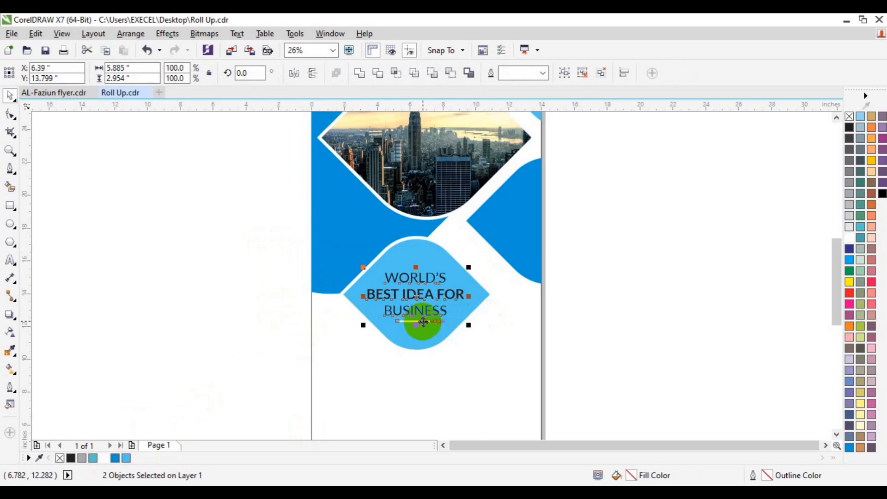
{"action": "key", "text": "c"}
{"action": "key", "text": "ctrl+g"}
Centre the heading group horizontally and vertically on the light-blue diamond, then zoom out.
{"action": "left_click", "coordinate": [426, 341], "text": "shift"}
{"action": "key", "text": "c"}
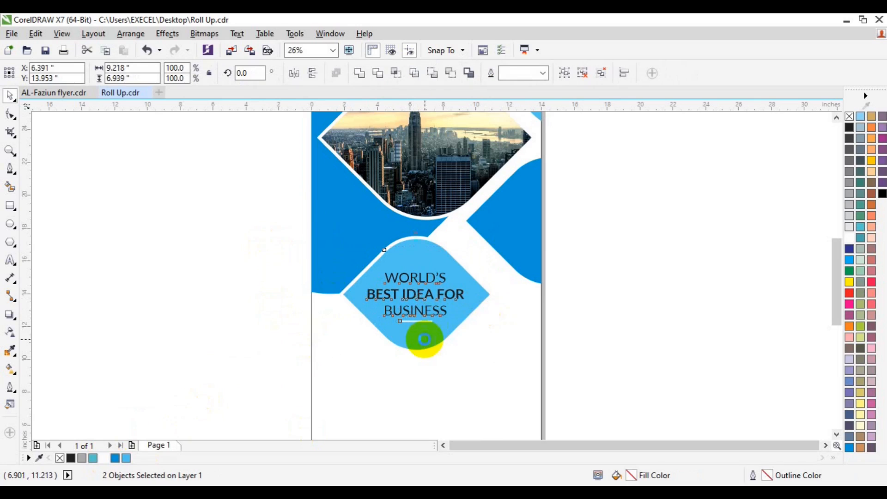
{"action": "key", "text": "e"}
{"action": "left_click", "coordinate": [663, 285]}
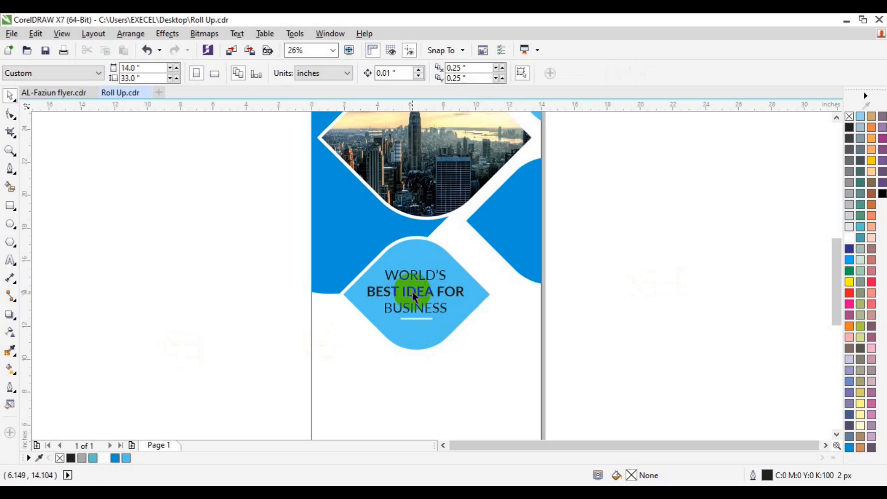
{"action": "left_click", "coordinate": [10, 151]}
{"action": "left_click", "coordinate": [93, 79]}
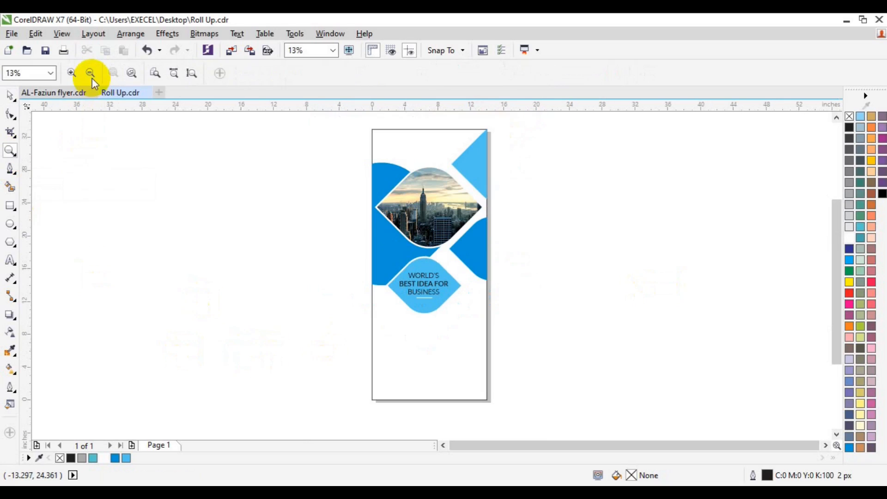
{"action": "key", "text": "space"}
Insert the Webdings person glyph from Insert Character and enlarge it.
{"action": "left_click", "coordinate": [396, 283]}
{"action": "left_click", "coordinate": [268, 210]}
{"action": "left_click", "coordinate": [236, 34]}
{"action": "left_click", "coordinate": [275, 152]}
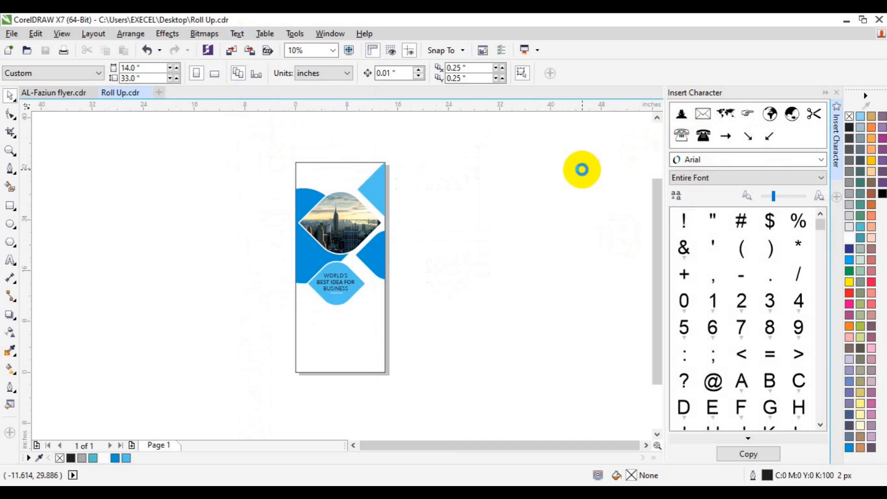
{"action": "left_click_drag", "start_coordinate": [582, 169], "coordinate": [582, 169]}
{"action": "left_click_drag", "start_coordinate": [567, 205], "coordinate": [485, 234]}
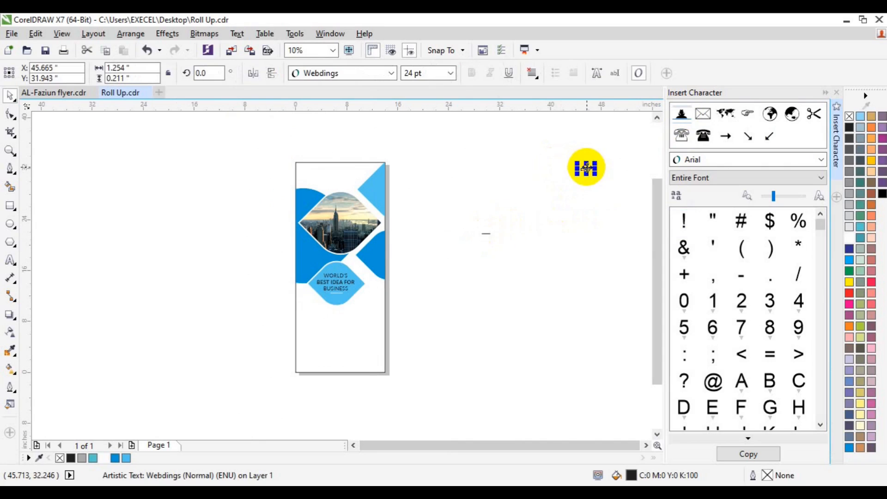
{"action": "left_click", "coordinate": [586, 168]}
{"action": "left_click", "coordinate": [490, 238]}
{"action": "key", "text": "p"}
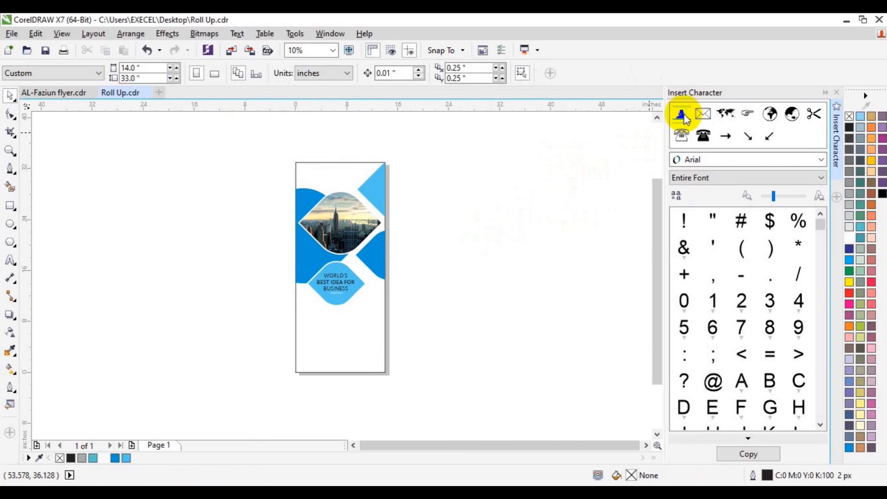
{"action": "left_click_drag", "start_coordinate": [343, 267], "coordinate": [320, 180]}
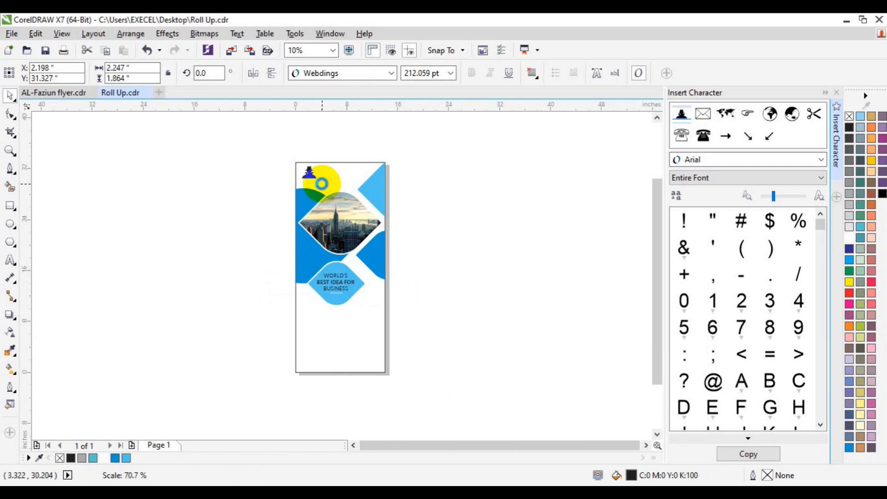
Zoom in on the top of the banner and turn the person icon blue.
{"action": "left_click", "coordinate": [10, 153]}
{"action": "left_click", "coordinate": [272, 185]}
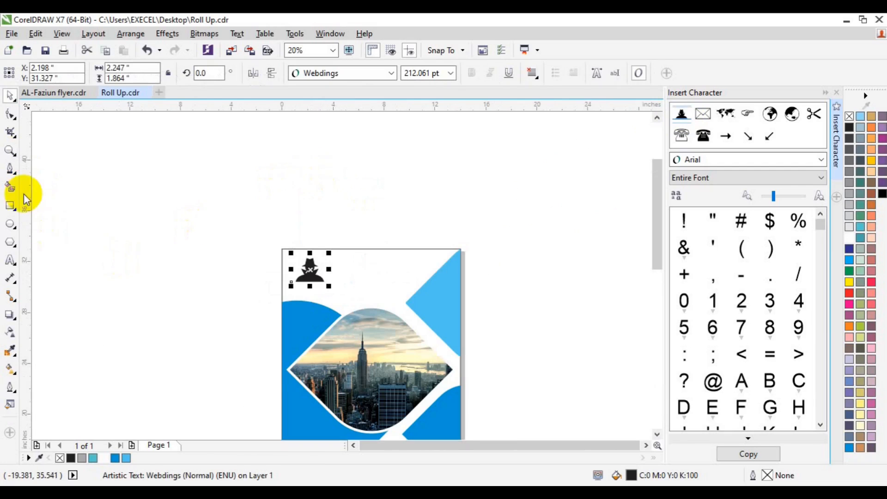
{"action": "key", "text": "Escape"}
{"action": "left_click", "coordinate": [10, 260]}
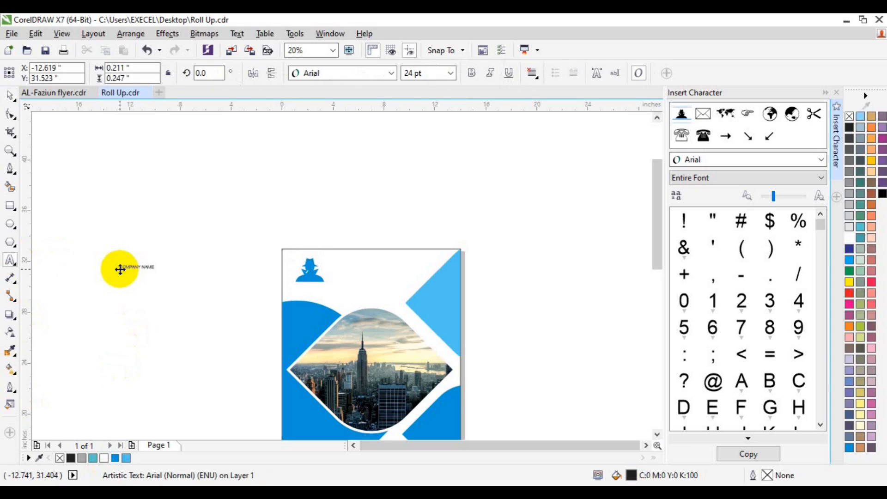
Set COMPANY NAME to Lato 48 pt and move it beside the blue person icon.
{"action": "left_click", "coordinate": [120, 269]}
{"action": "left_click", "coordinate": [392, 73]}
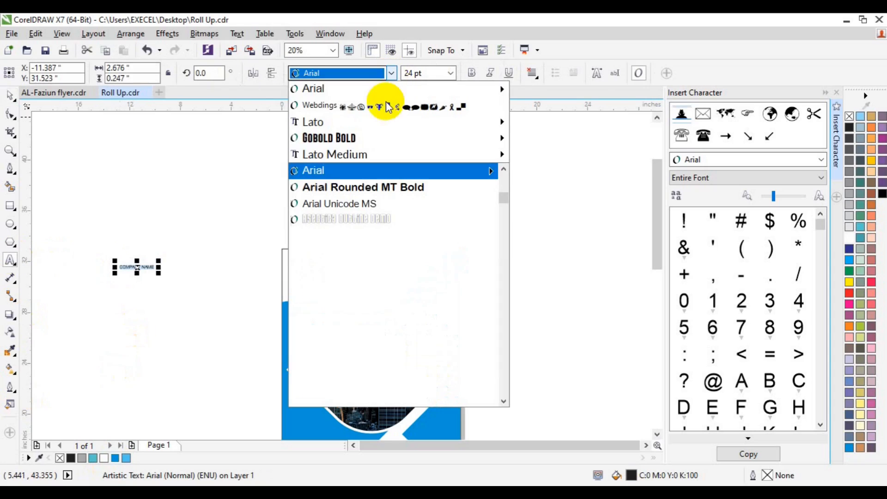
{"action": "left_click", "coordinate": [353, 123]}
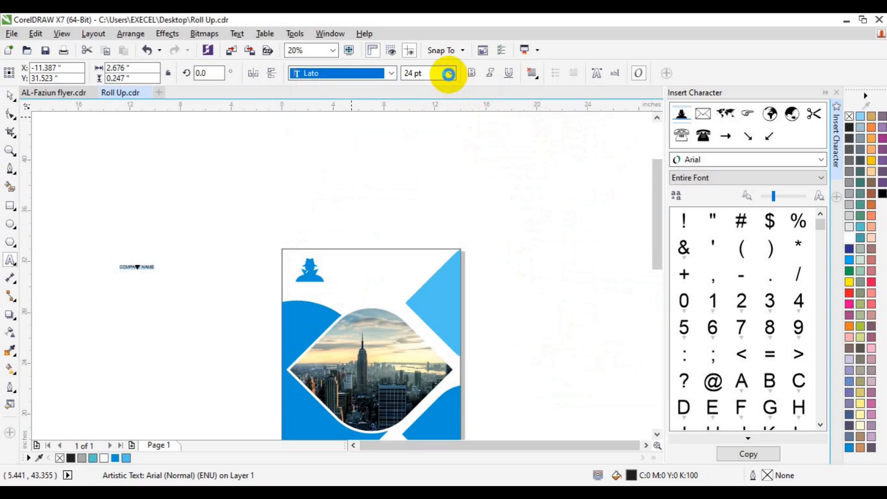
{"action": "left_click", "coordinate": [451, 77]}
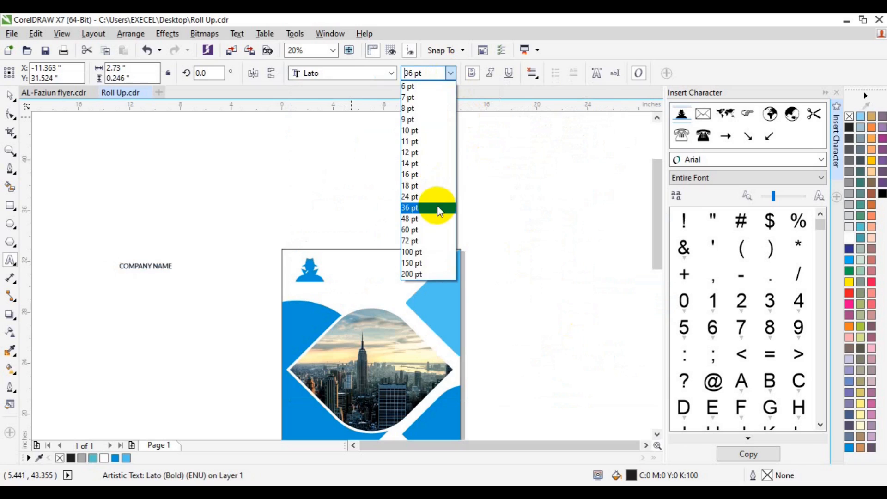
{"action": "left_click", "coordinate": [435, 218]}
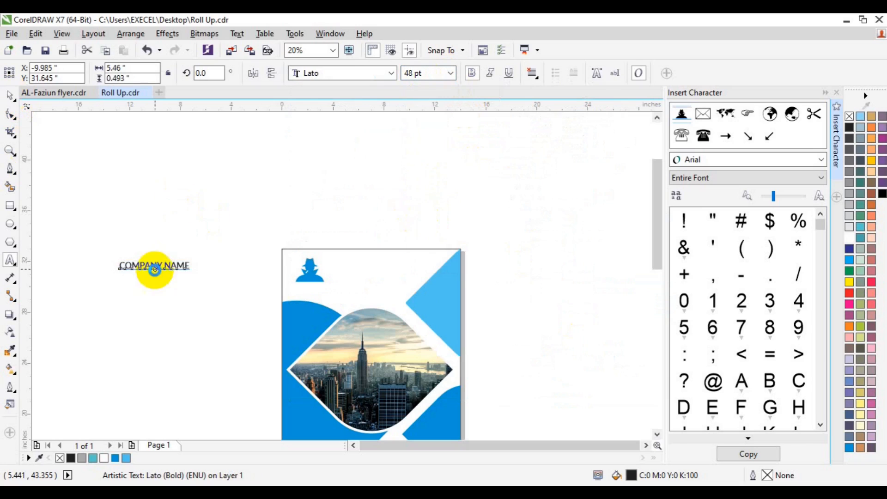
{"action": "left_click_drag", "start_coordinate": [155, 265], "coordinate": [368, 273]}
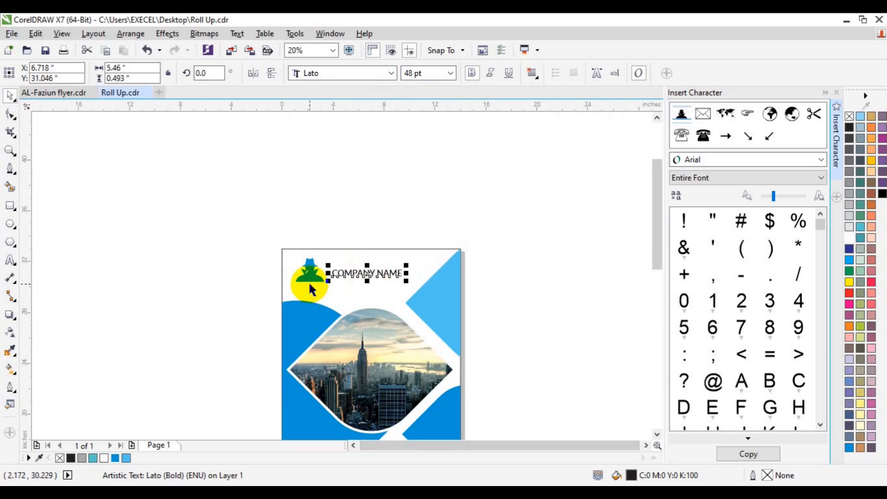
Change COMPANY NAME to Gobold Bold and enlarge it.
{"action": "left_click", "coordinate": [390, 73]}
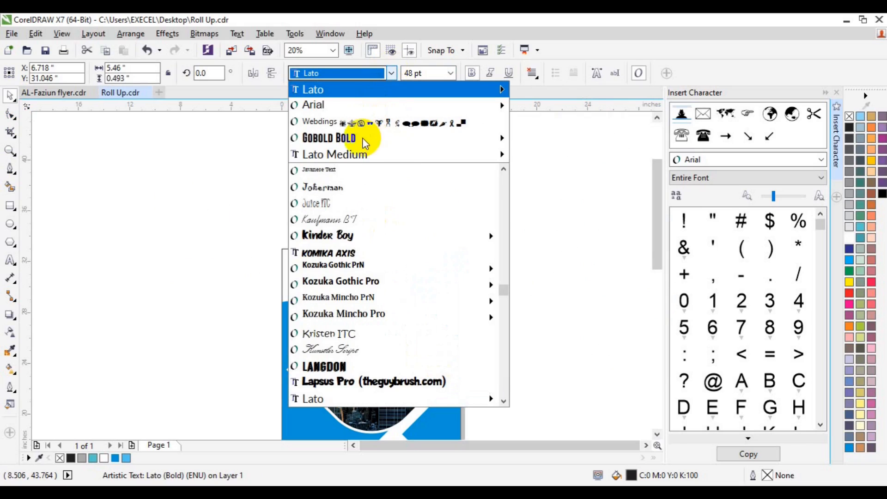
{"action": "mouse_move", "coordinate": [366, 137]}
{"action": "left_click", "coordinate": [558, 201]}
{"action": "left_click", "coordinate": [411, 73]}
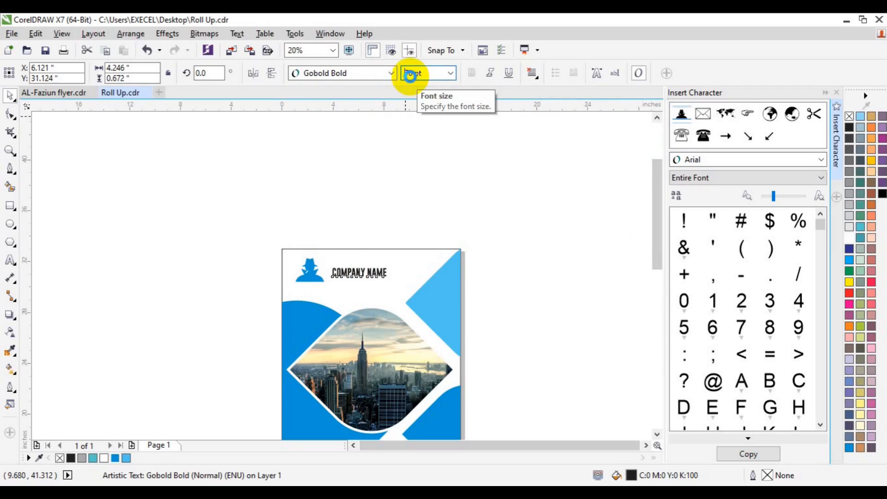
{"action": "left_click", "coordinate": [309, 273], "text": "shift"}
{"action": "key", "text": "c"}
Group the icon with COMPANY NAME and centre the group horizontally on the page.
{"action": "key", "text": "ctrl+z"}
{"action": "key", "text": "e"}
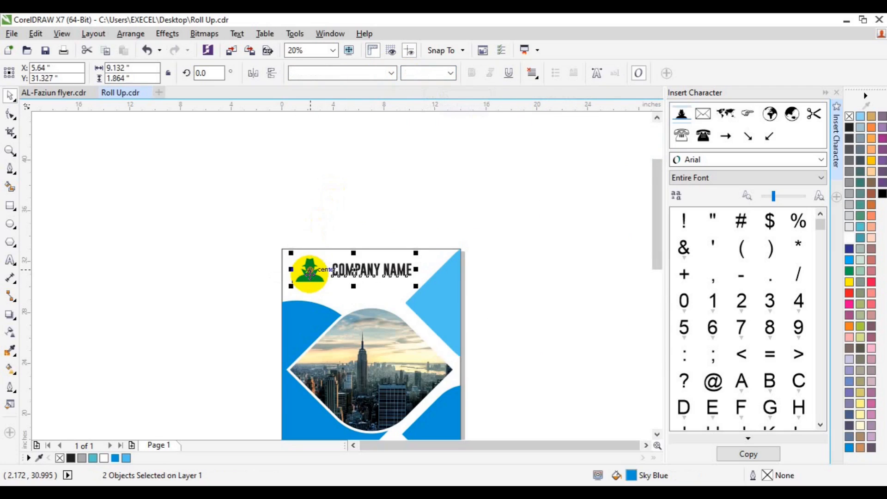
{"action": "key", "text": "ctrl+g"}
{"action": "left_click", "coordinate": [300, 289], "text": "shift"}
{"action": "key", "text": "c"}
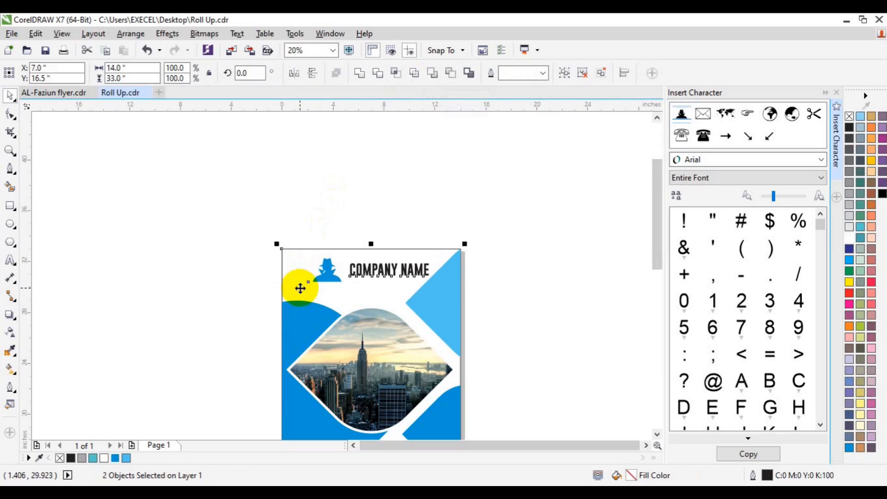
{"action": "left_click", "coordinate": [489, 303]}
Close the Insert Character panel and zoom out to the whole banner.
{"action": "left_click", "coordinate": [836, 175]}
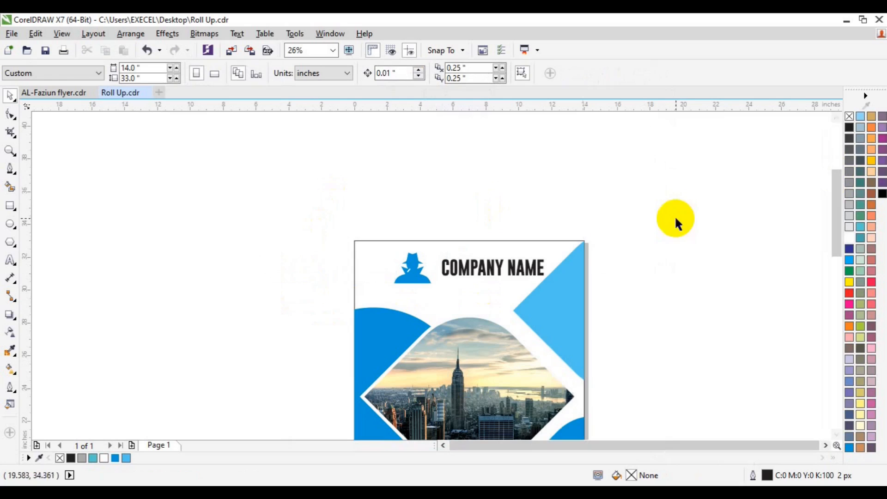
{"action": "left_click", "coordinate": [14, 152]}
{"action": "left_click", "coordinate": [93, 75]}
{"action": "key", "text": "space"}
{"action": "left_click_drag", "start_coordinate": [836, 290], "coordinate": [835, 362]}
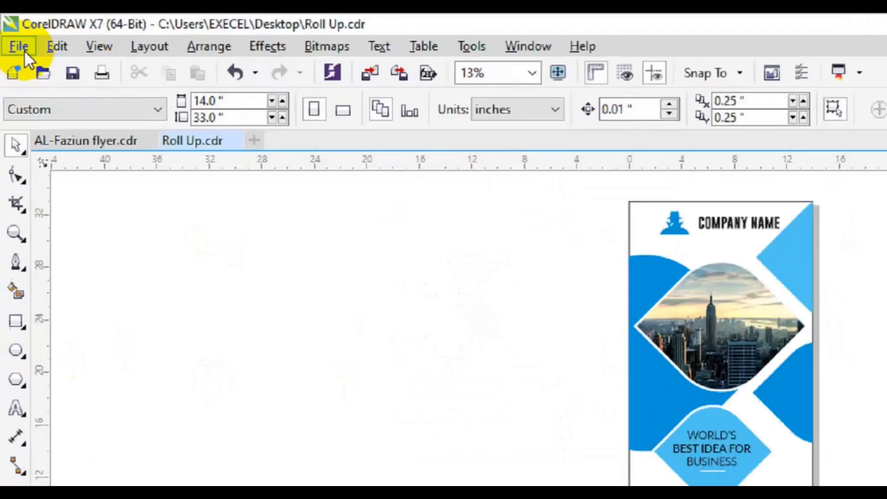
{"action": "left_click", "coordinate": [11, 33]}
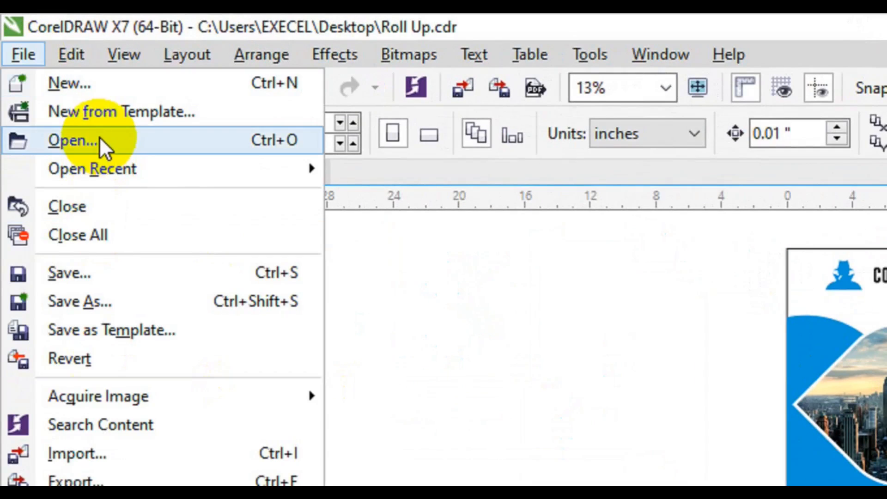
Open icon pack 10016 from the freepik stockpoto folder, accepting the EPS import settings.
{"action": "left_click", "coordinate": [49, 76]}
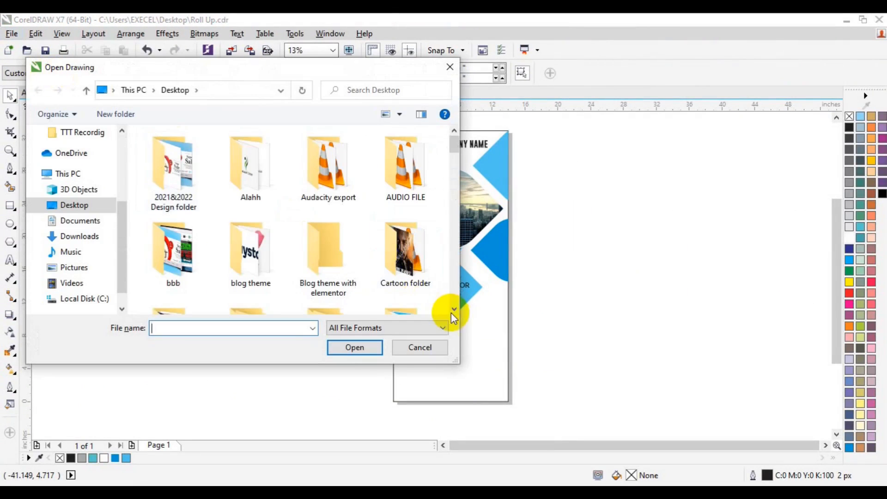
{"action": "scroll", "coordinate": [453, 312], "scroll_direction": "down", "scroll_amount": 5}
{"action": "scroll", "coordinate": [455, 160], "scroll_direction": "up", "scroll_amount": 2}
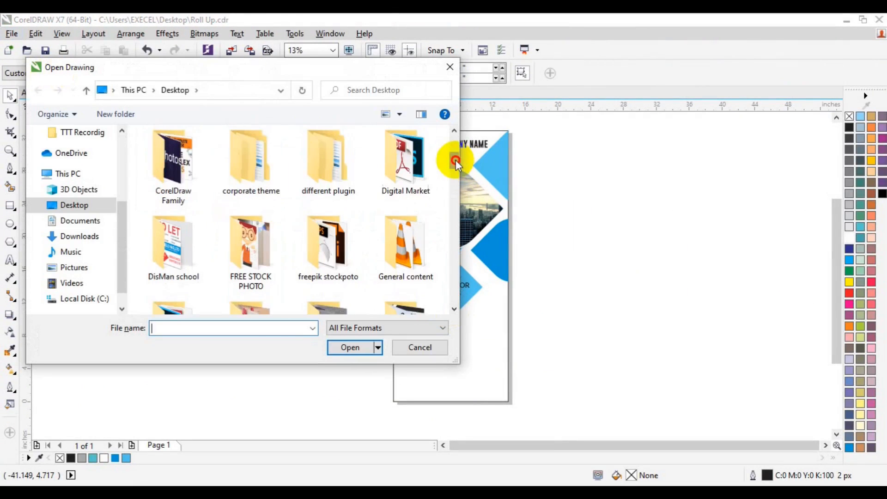
{"action": "double_click", "coordinate": [329, 265]}
{"action": "left_click", "coordinate": [454, 309]}
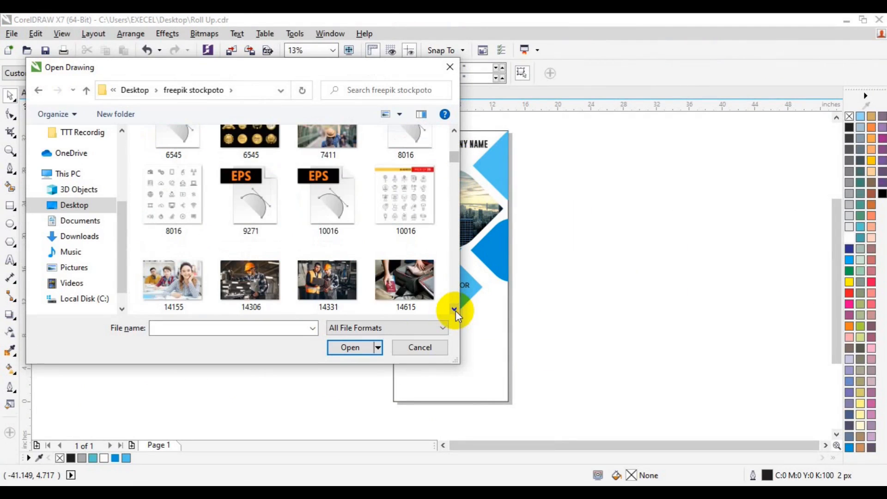
{"action": "left_click", "coordinate": [340, 223]}
{"action": "left_click", "coordinate": [337, 372]}
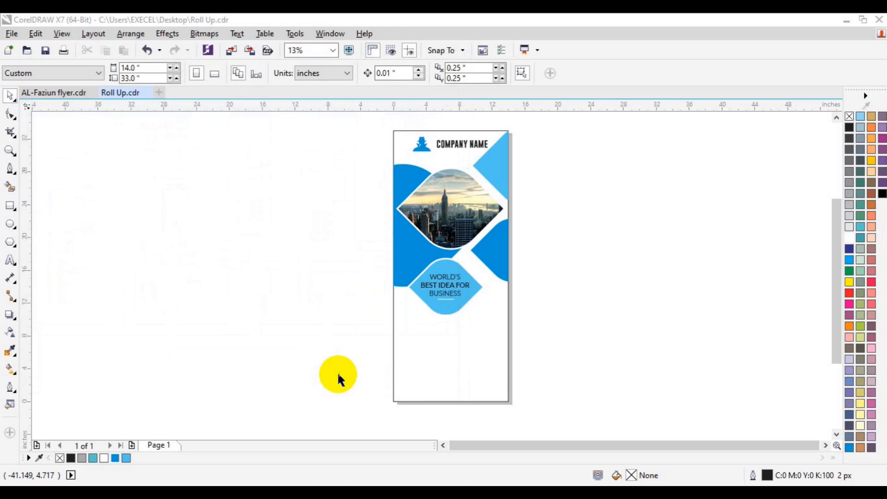
{"action": "left_click", "coordinate": [399, 307]}
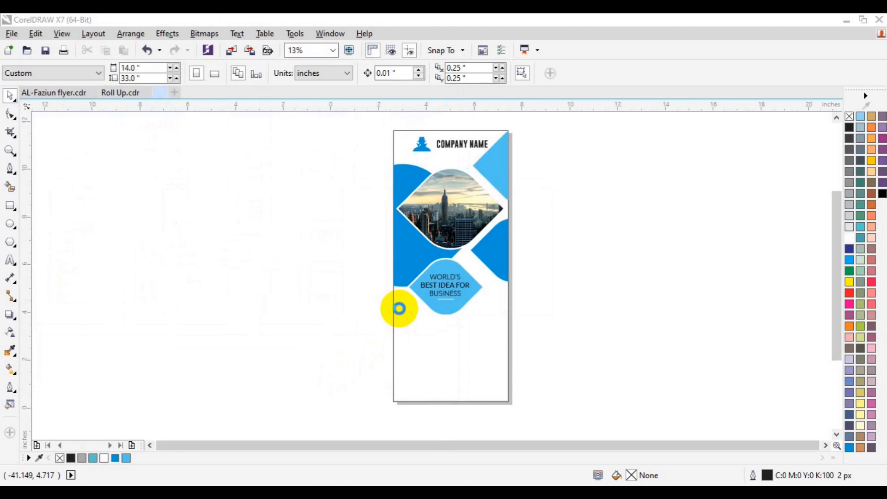
Group the bottom row of five icons and return to the Roll Up banner.
{"action": "left_click_drag", "start_coordinate": [270, 356], "coordinate": [561, 409]}
{"action": "key", "text": "ctrl+g"}
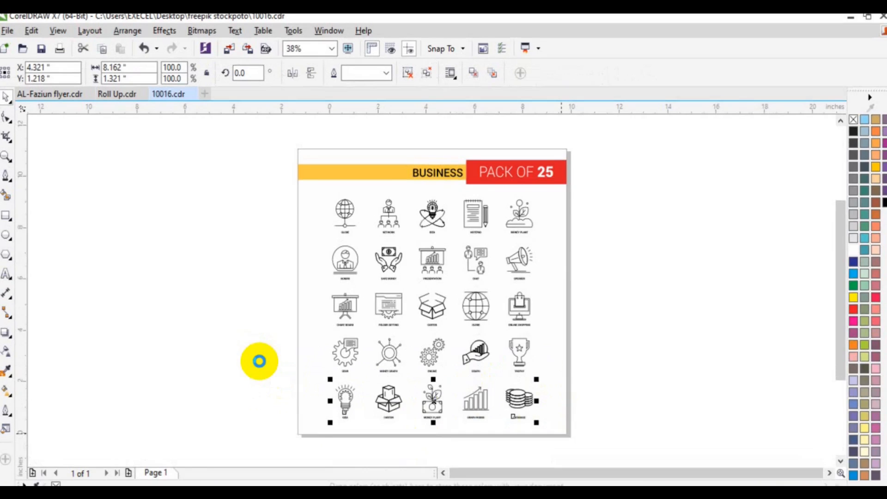
{"action": "left_click", "coordinate": [116, 94]}
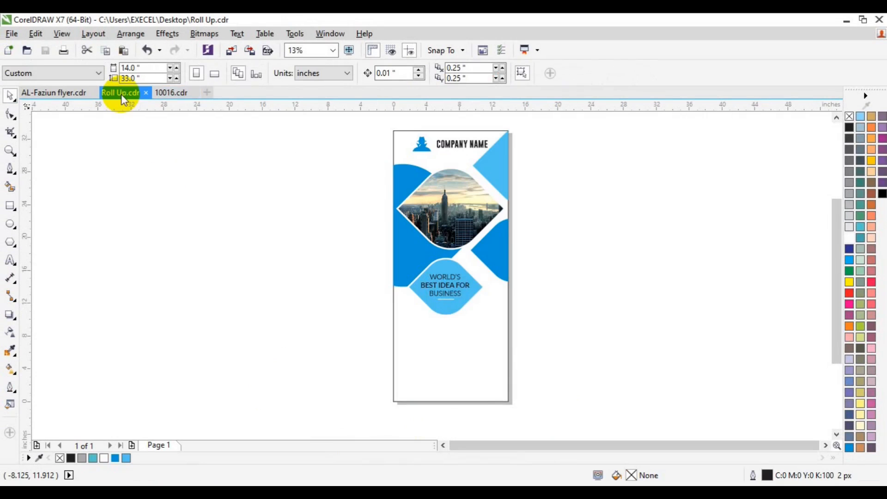
Place the pasted icon row in the lower white area, ungroup it, and move four icons off-page right.
{"action": "left_click_drag", "start_coordinate": [447, 301], "coordinate": [497, 354]}
{"action": "left_click", "coordinate": [404, 76]}
{"action": "left_click", "coordinate": [12, 153]}
{"action": "left_click", "coordinate": [456, 336]}
{"action": "key", "text": "space"}
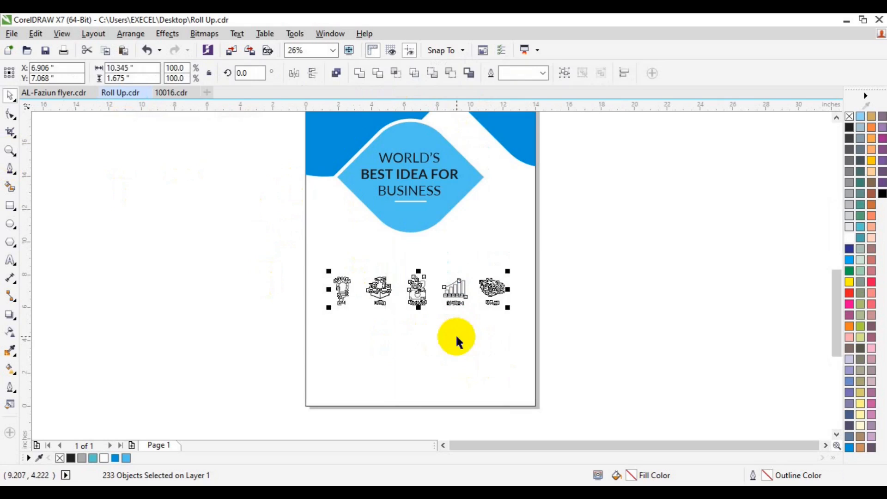
{"action": "left_click", "coordinate": [569, 296]}
{"action": "left_click_drag", "start_coordinate": [555, 299], "coordinate": [323, 344]}
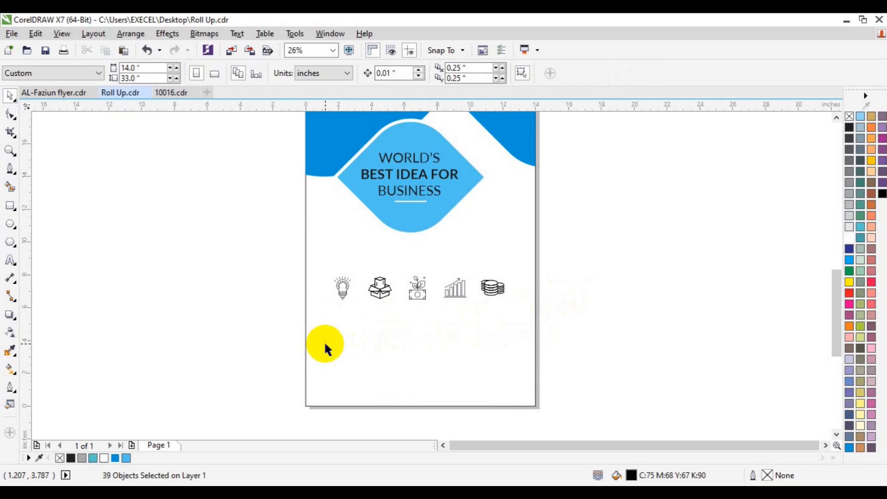
{"action": "left_click_drag", "start_coordinate": [457, 287], "coordinate": [699, 271]}
Colour all icons blue, group the bulb's parts and shift the bulb left.
{"action": "left_click", "coordinate": [115, 457]}
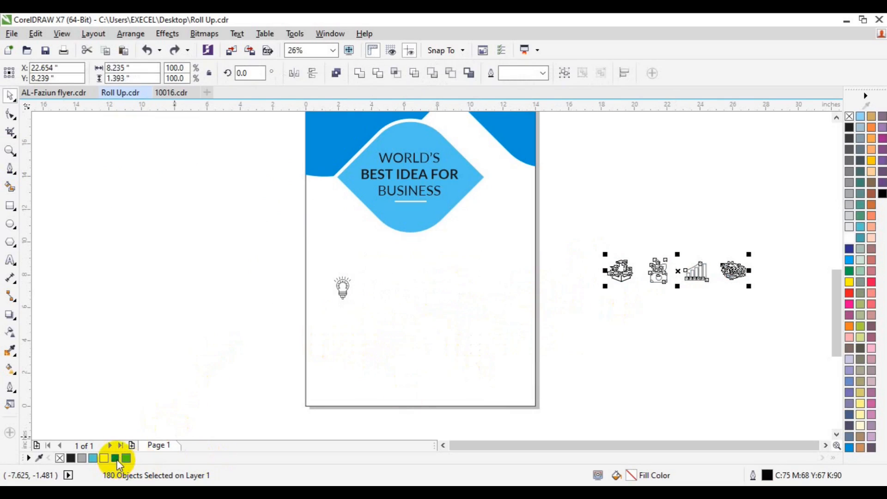
{"action": "left_click_drag", "start_coordinate": [211, 273], "coordinate": [412, 323]}
{"action": "left_click", "coordinate": [115, 458]}
{"action": "left_click", "coordinate": [250, 261]}
{"action": "left_click_drag", "start_coordinate": [249, 261], "coordinate": [445, 337]}
{"action": "key", "text": "ctrl+g"}
{"action": "left_click_drag", "start_coordinate": [342, 289], "coordinate": [325, 282]}
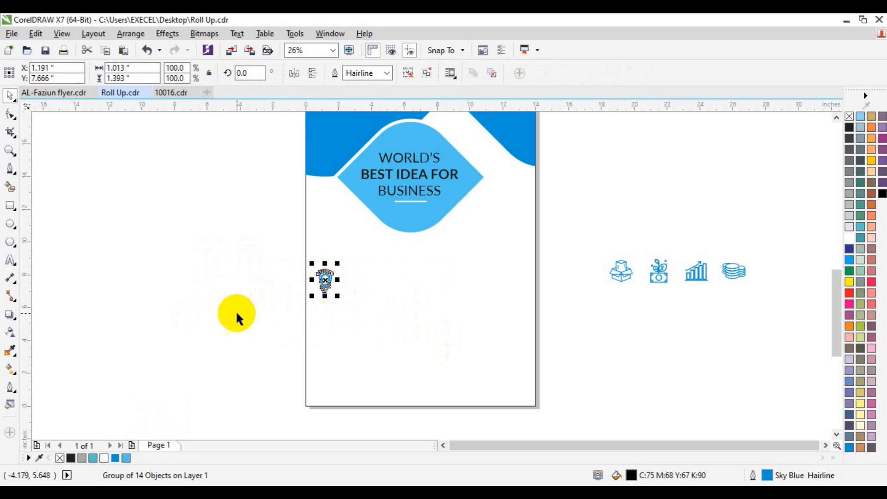
Start a 'CREATIVE IDEAS' text label beside the bulb.
{"action": "left_click", "coordinate": [234, 313]}
{"action": "left_click", "coordinate": [10, 260]}
{"action": "left_click", "coordinate": [350, 282]}
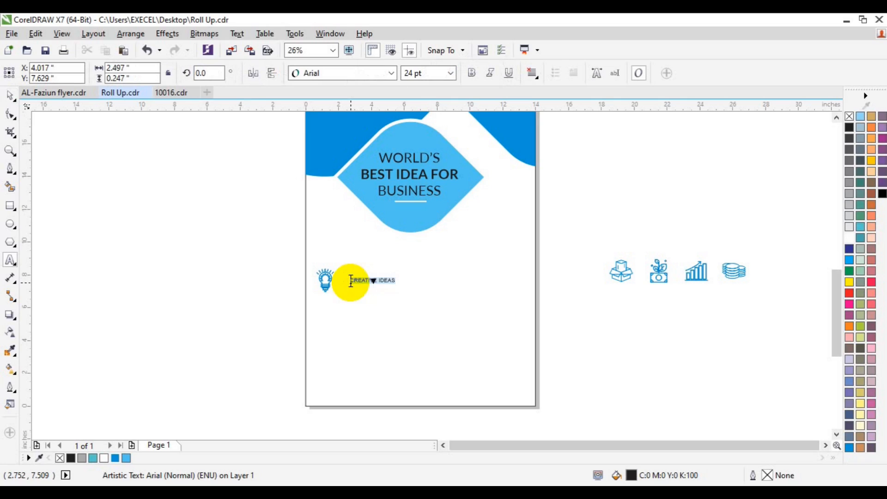
Change the label to title case 'Creative Ideas' in Lato Bold 36 pt.
{"action": "key", "text": "shift+F3"}
{"action": "key", "text": "Down"}
{"action": "key", "text": "Down"}
{"action": "key", "text": "Down"}
{"action": "key", "text": "Return"}
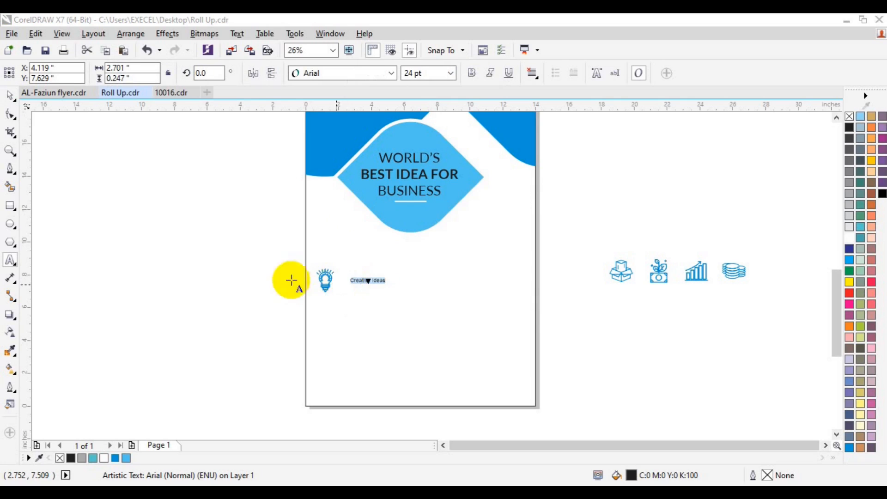
{"action": "left_click", "coordinate": [392, 74]}
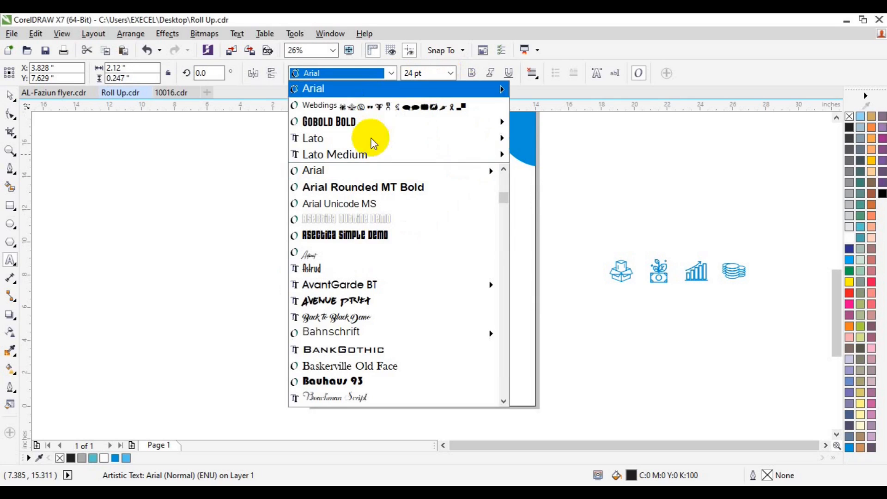
{"action": "mouse_move", "coordinate": [442, 153]}
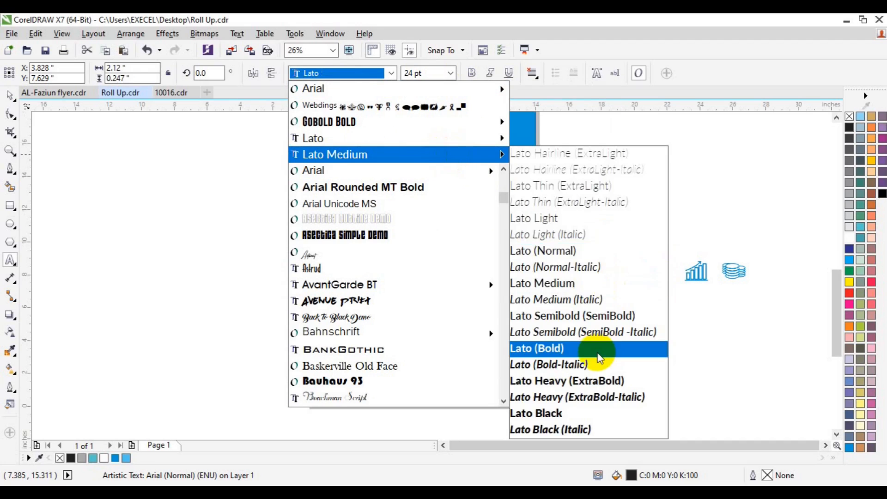
{"action": "left_click", "coordinate": [597, 354]}
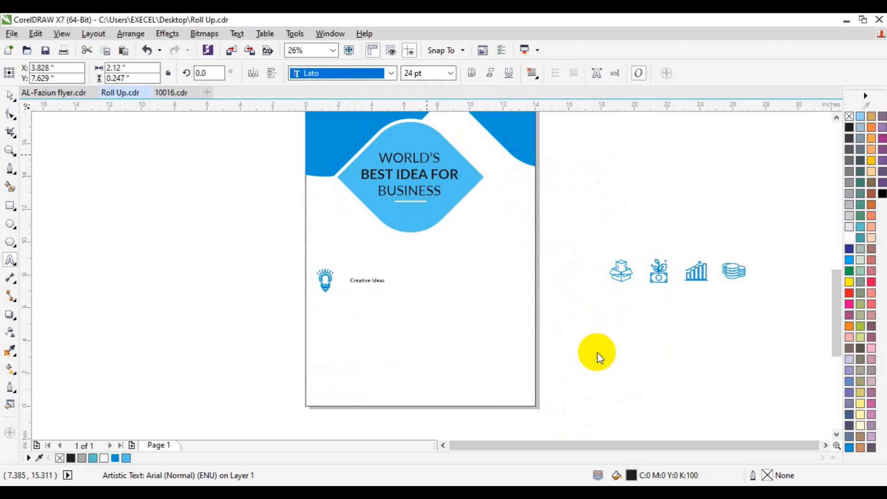
{"action": "left_click", "coordinate": [451, 74]}
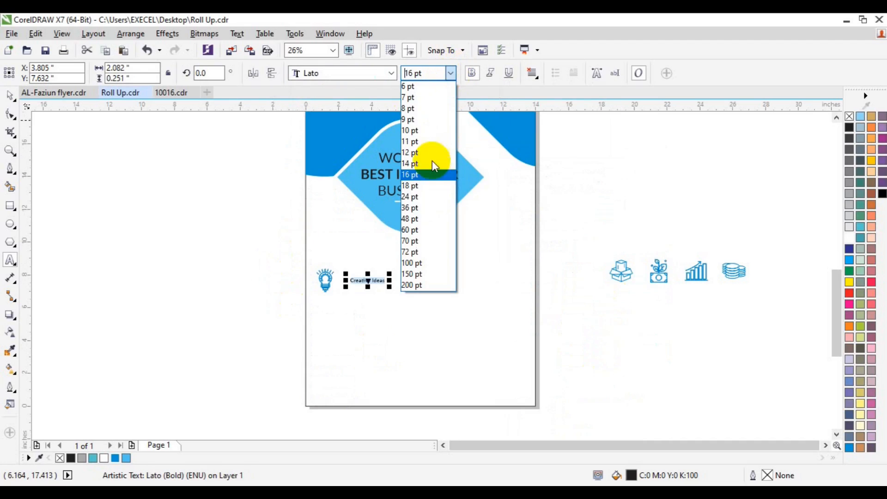
{"action": "left_click", "coordinate": [430, 209]}
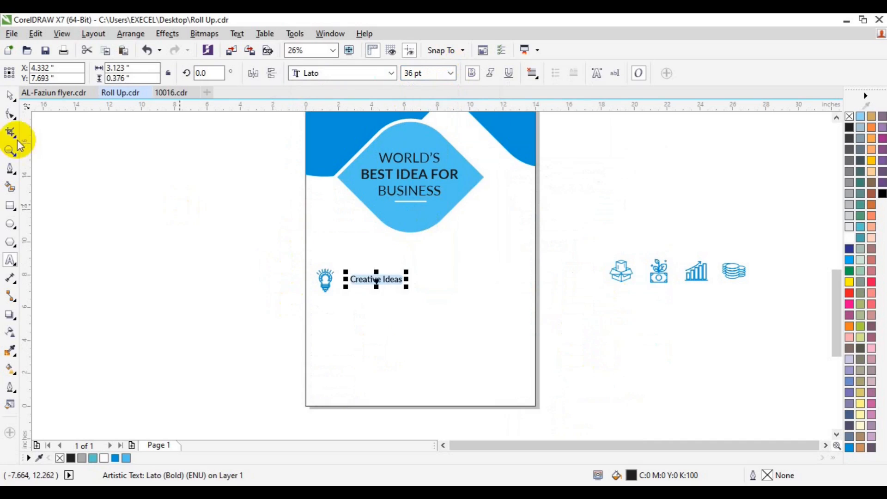
Move the Creative Ideas label snugly beside the bulb icon.
{"action": "left_click", "coordinate": [327, 284], "text": "shift"}
{"action": "key", "text": "Escape"}
{"action": "left_click_drag", "start_coordinate": [362, 282], "coordinate": [352, 283]}
{"action": "left_click", "coordinate": [327, 286], "text": "shift"}
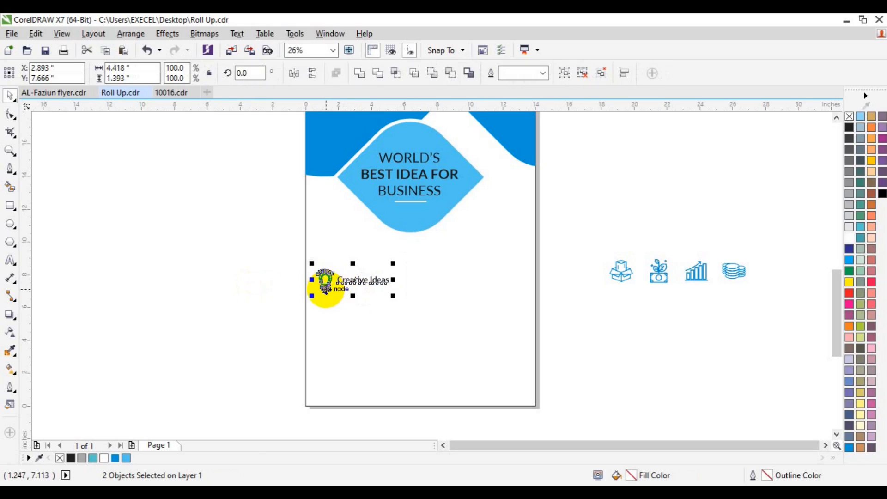
{"action": "left_click", "coordinate": [248, 325]}
{"action": "left_click", "coordinate": [10, 260]}
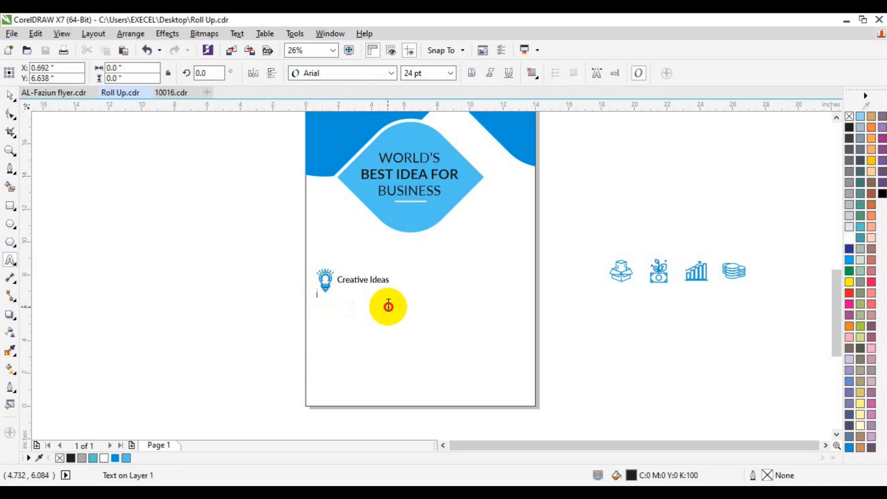
Open the text properties panel after a cancelled text box below Creative Ideas.
{"action": "left_click_drag", "start_coordinate": [315, 297], "coordinate": [413, 328]}
{"action": "key", "text": "Escape"}
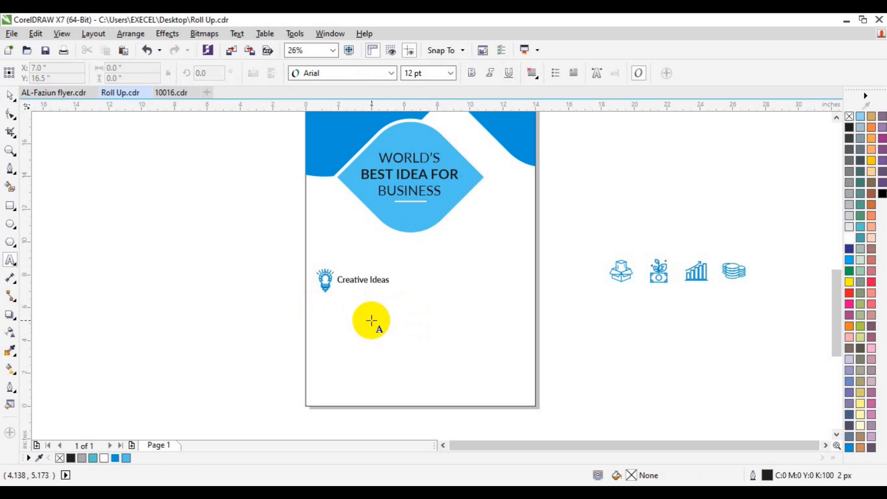
{"action": "left_click", "coordinate": [353, 330]}
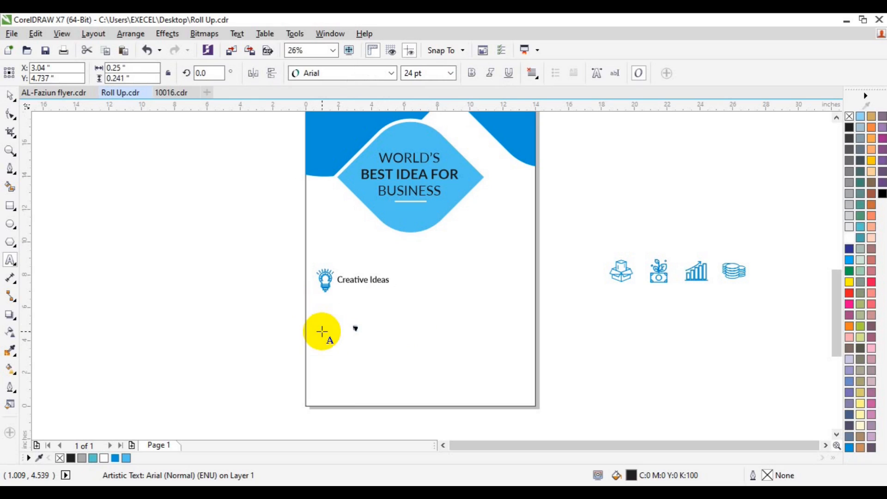
{"action": "key", "text": "ctrl+t"}
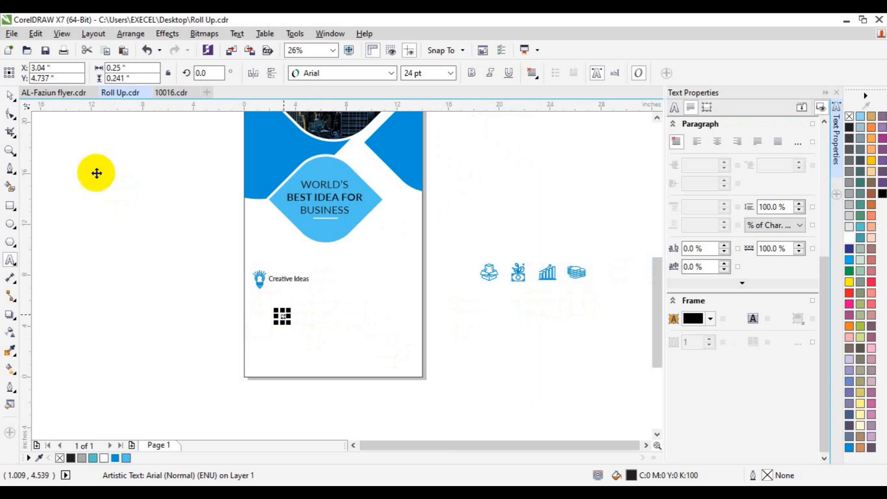
{"action": "left_click", "coordinate": [227, 256]}
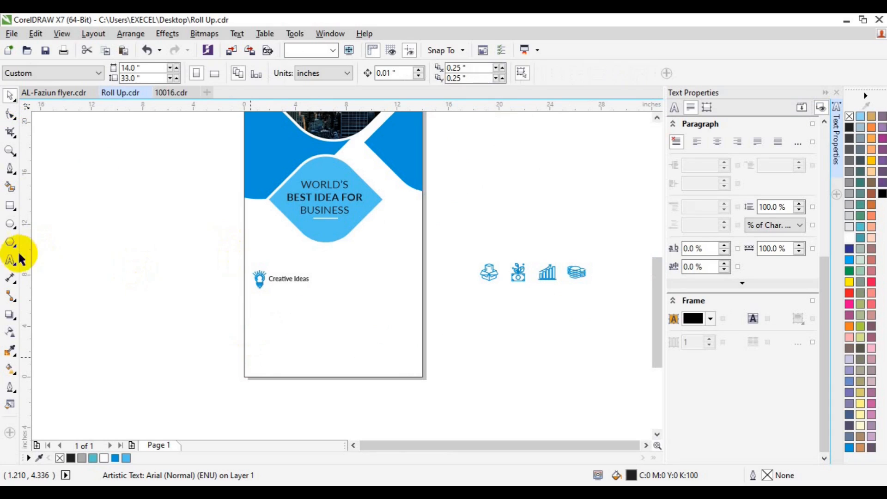
{"action": "left_click", "coordinate": [6, 259]}
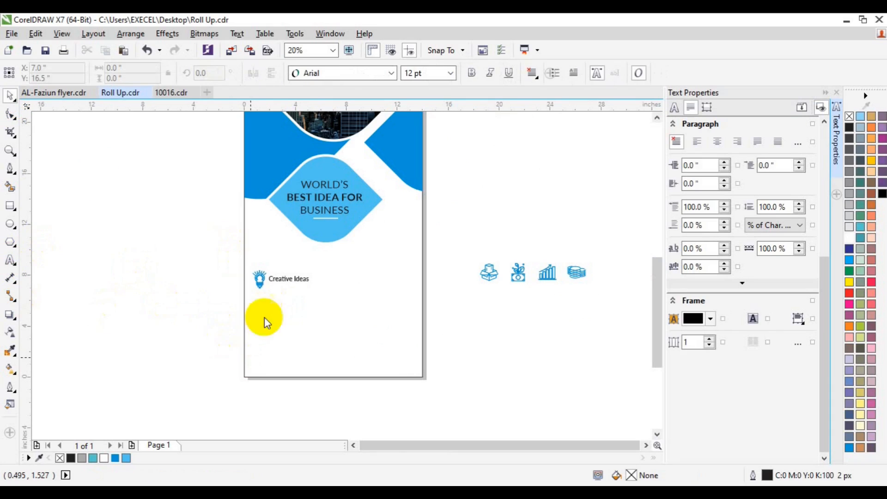
Paste lorem ipsum text below Creative Ideas and set it to Lato Medium 48 pt.
{"action": "left_click", "coordinate": [271, 331]}
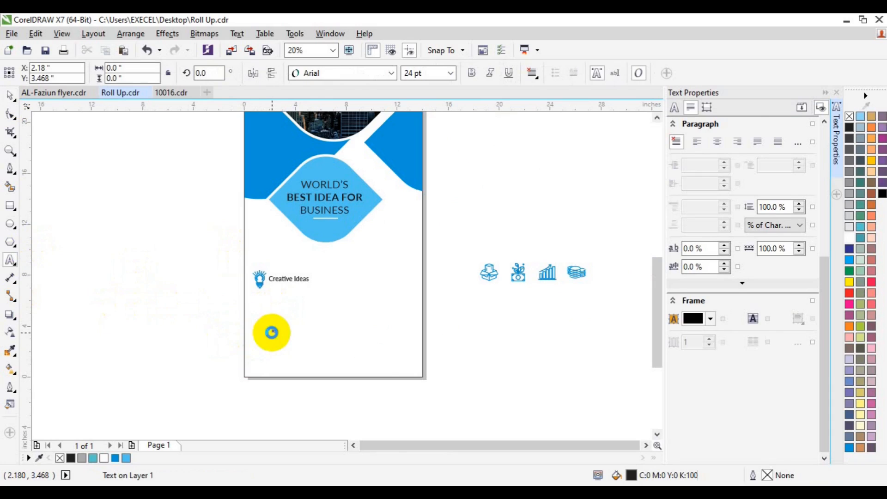
{"action": "key", "text": "ctrl+v"}
{"action": "key", "text": "ctrl+a"}
{"action": "left_click", "coordinate": [391, 73]}
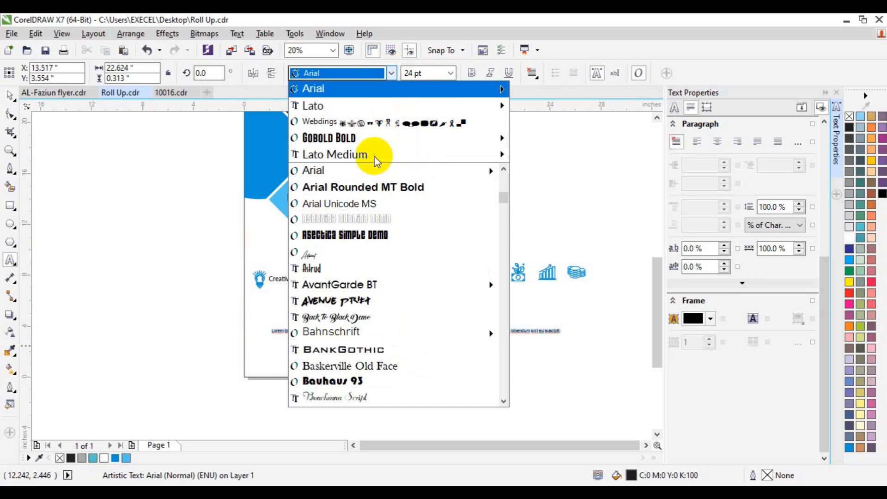
{"action": "mouse_move", "coordinate": [498, 161]}
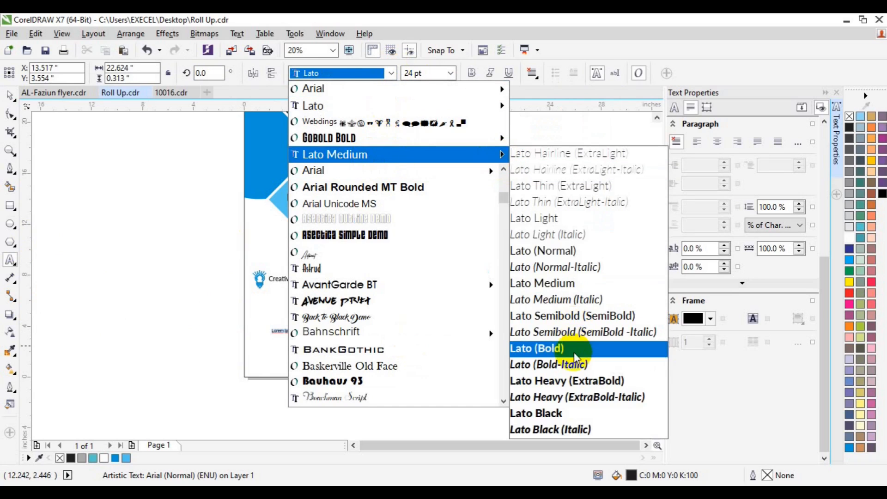
{"action": "left_click", "coordinate": [561, 285]}
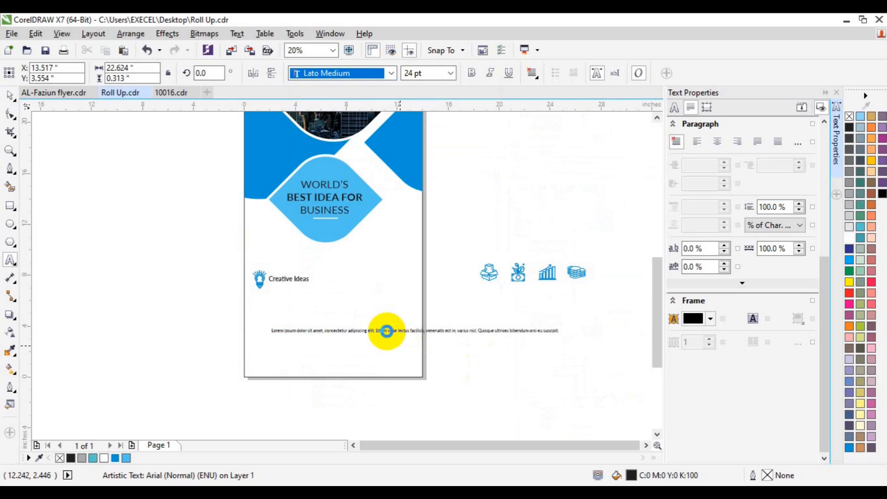
{"action": "left_click", "coordinate": [451, 74]}
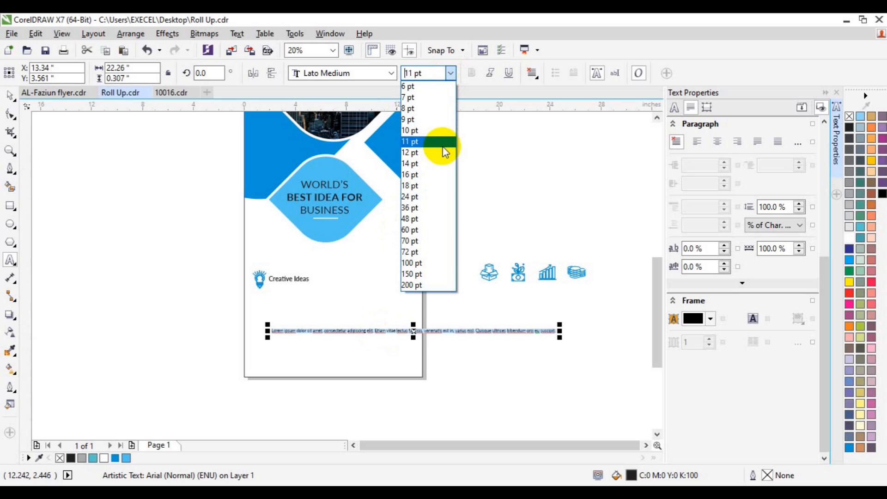
{"action": "left_click", "coordinate": [432, 220]}
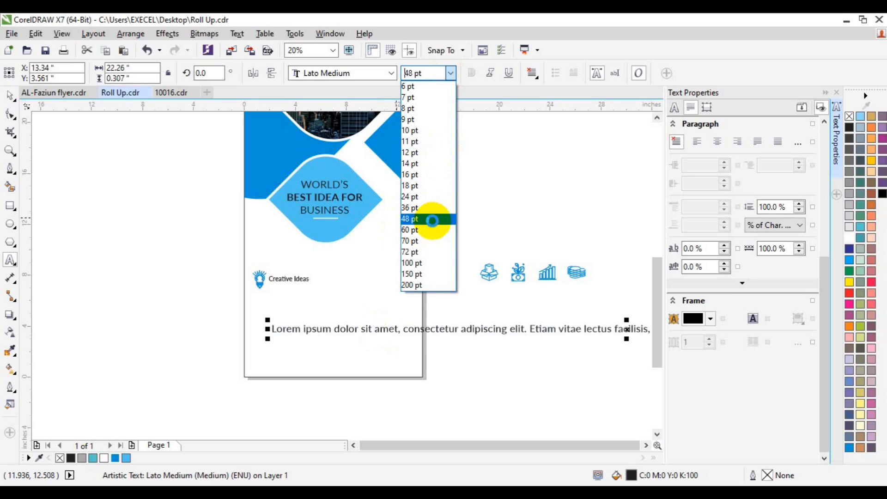
Break the paragraph into three lines after 'elit.' and 'est in,' and set it to 24 pt.
{"action": "left_click", "coordinate": [477, 330]}
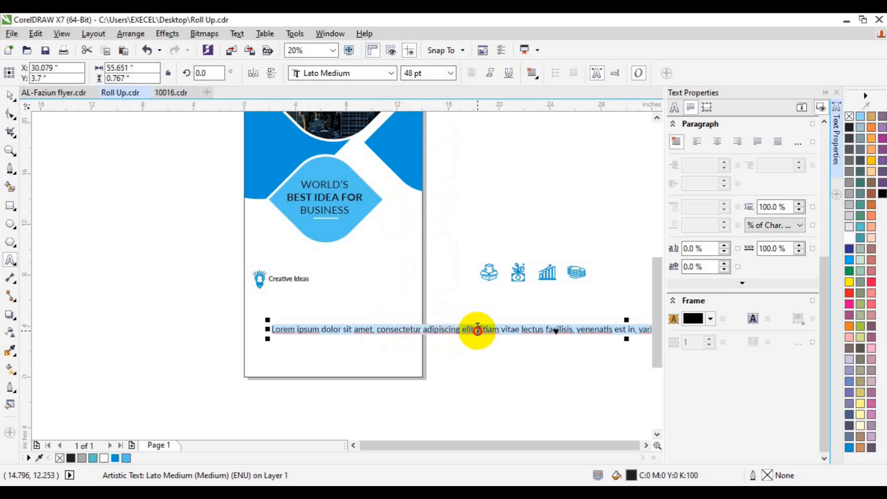
{"action": "key", "text": "Return"}
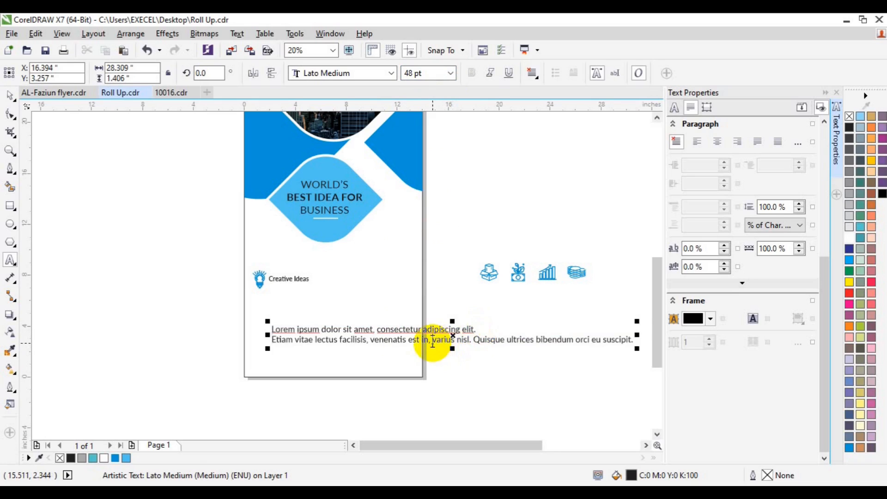
{"action": "left_click", "coordinate": [432, 341]}
{"action": "key", "text": "Return"}
{"action": "key", "text": "ctrl+a"}
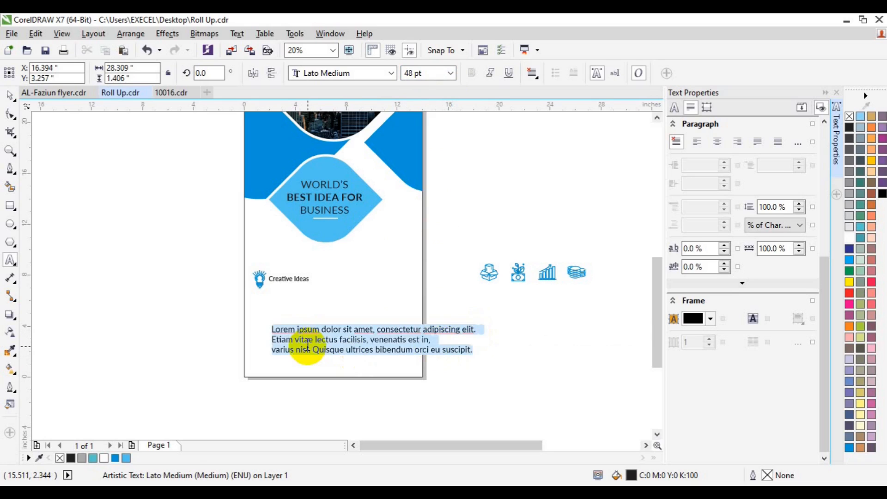
{"action": "left_click", "coordinate": [451, 75]}
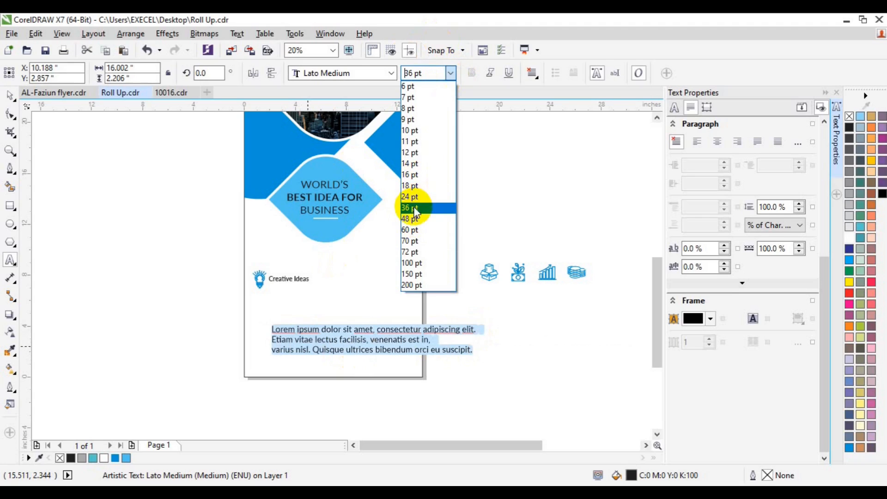
{"action": "left_click", "coordinate": [411, 196]}
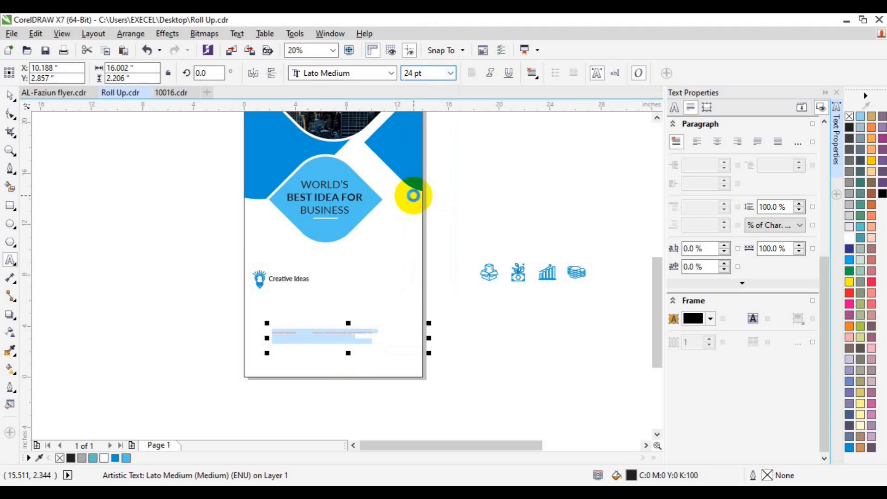
Narrow the paragraph to 5.858 inches and move it up beneath Creative Ideas.
{"action": "left_click", "coordinate": [10, 151]}
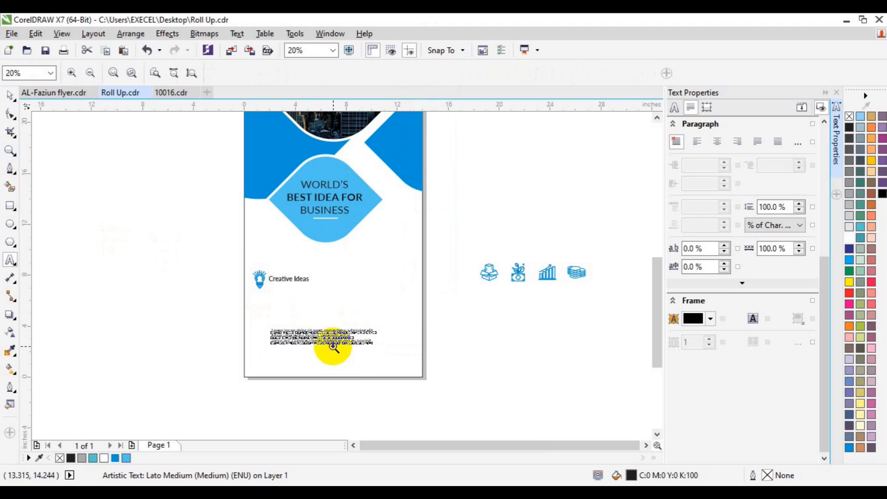
{"action": "left_click", "coordinate": [333, 347]}
{"action": "key", "text": "space"}
{"action": "left_click_drag", "start_coordinate": [428, 256], "coordinate": [375, 261]}
{"action": "left_click_drag", "start_coordinate": [287, 262], "coordinate": [272, 171]}
{"action": "left_click", "coordinate": [10, 260]}
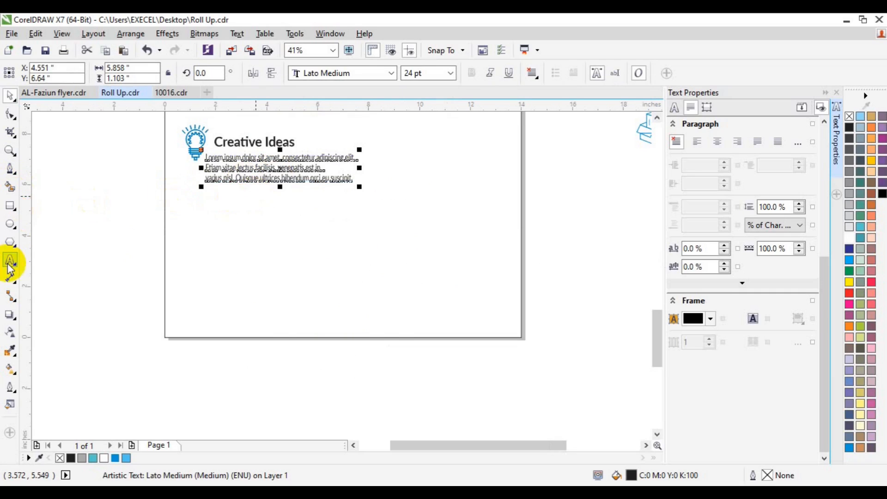
Rewrap the Lorem ipsum paragraph into three lines with breaks before adipiscing and venenatis.
{"action": "left_click", "coordinate": [317, 158]}
{"action": "key", "text": "Return"}
{"action": "key", "text": "BackSpace"}
{"action": "left_click", "coordinate": [346, 158]}
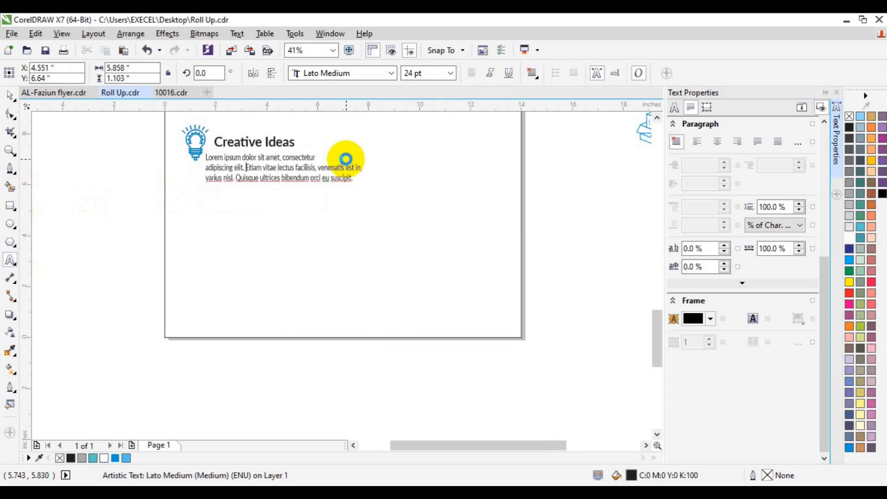
{"action": "key", "text": "Return"}
{"action": "key", "text": "Return"}
{"action": "key", "text": "BackSpace"}
{"action": "key", "text": "BackSpace"}
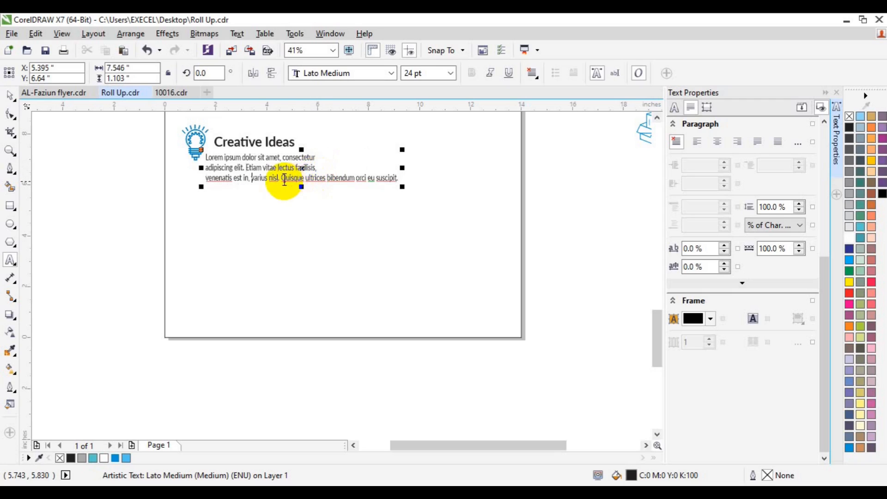
Delete the final Quisque sentence so the paragraph ends at 'varius nisl.'.
{"action": "key", "text": "BackSpace"}
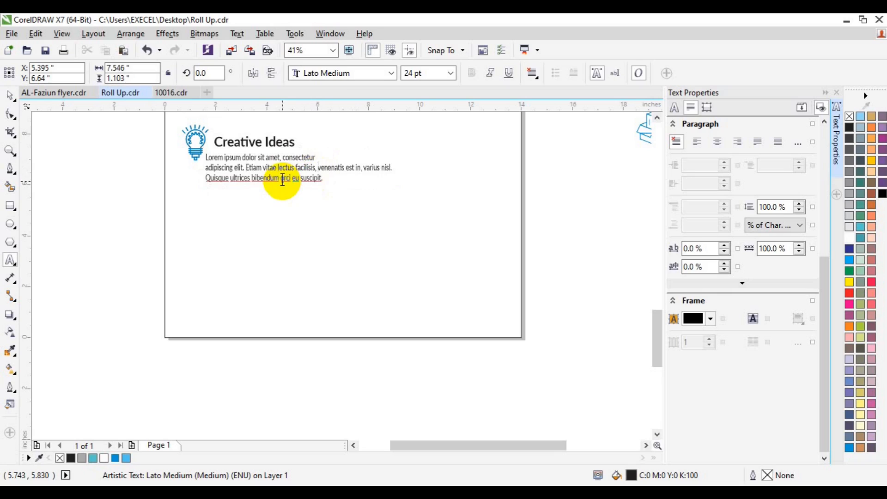
{"action": "key", "text": "Return"}
{"action": "key", "text": "Down"}
{"action": "key", "text": "BackSpace"}
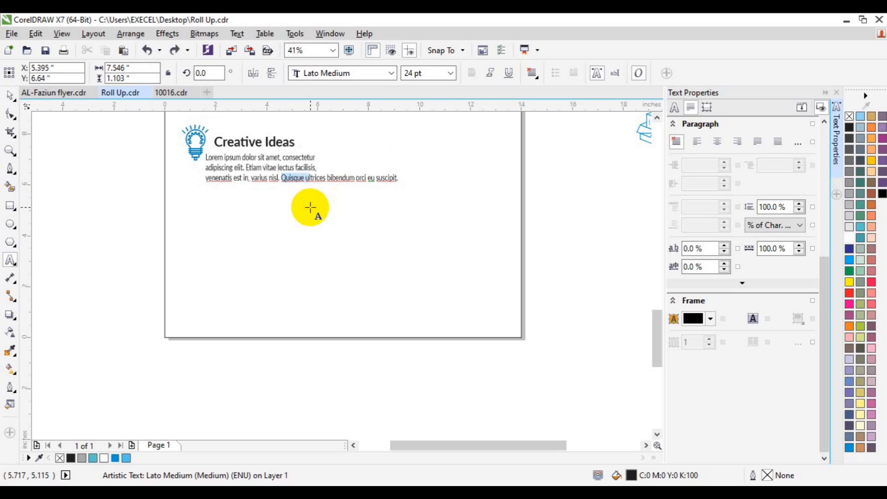
{"action": "key", "text": "BackSpace"}
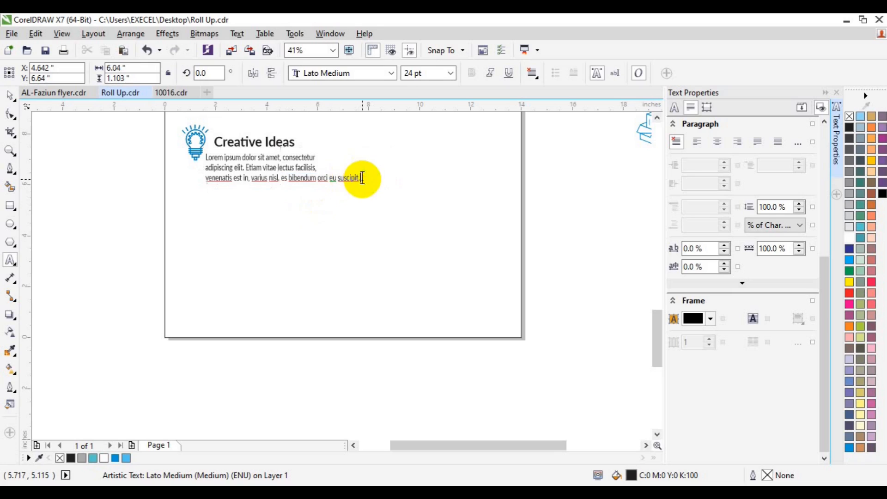
{"action": "left_click_drag", "start_coordinate": [362, 178], "coordinate": [284, 180]}
{"action": "key", "text": "BackSpace"}
Back in the Pick tool, select the lightbulb icon with the Creative Ideas heading, then deselect.
{"action": "left_click", "coordinate": [10, 94]}
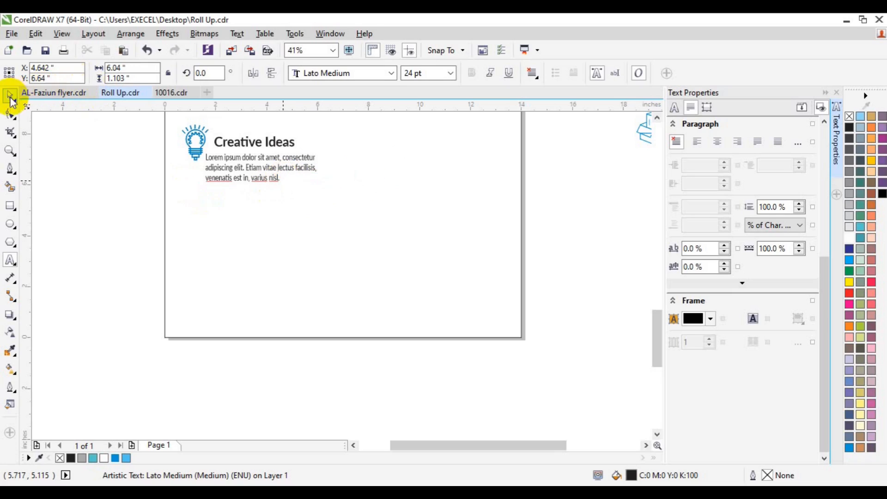
{"action": "left_click", "coordinate": [223, 148]}
{"action": "left_click", "coordinate": [230, 148], "text": "shift"}
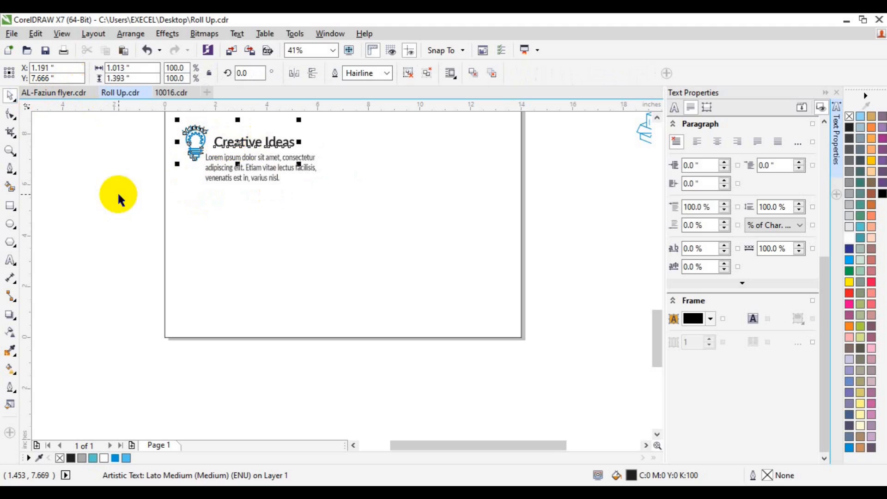
{"action": "left_click", "coordinate": [628, 193]}
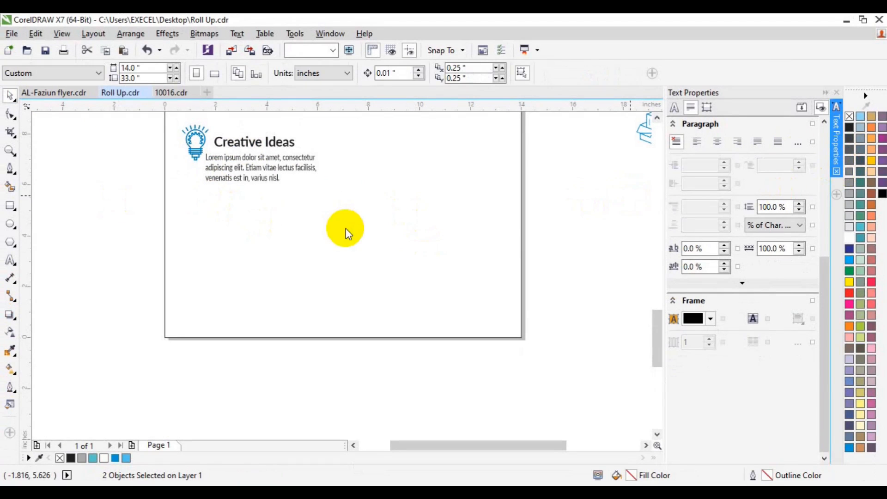
Left-align the Creative Ideas heading with its paragraph and group them.
{"action": "key", "text": "ctrl+t"}
{"action": "left_click", "coordinate": [837, 119]}
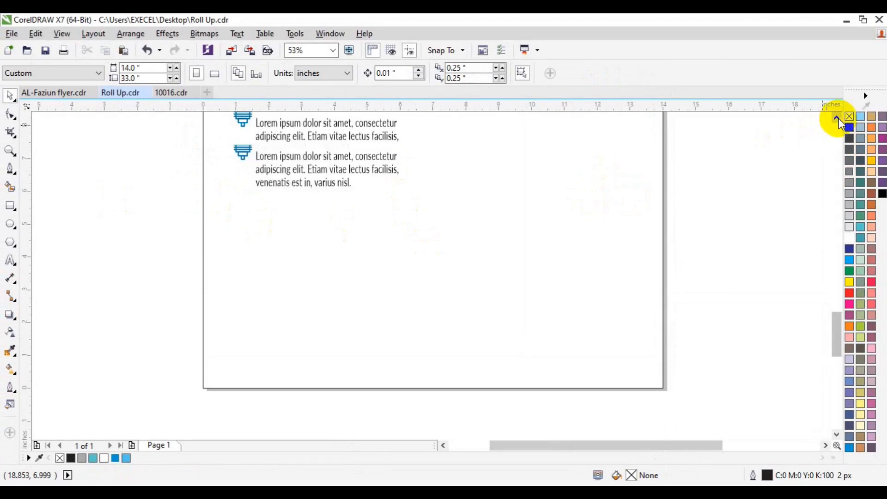
{"action": "left_click", "coordinate": [837, 118]}
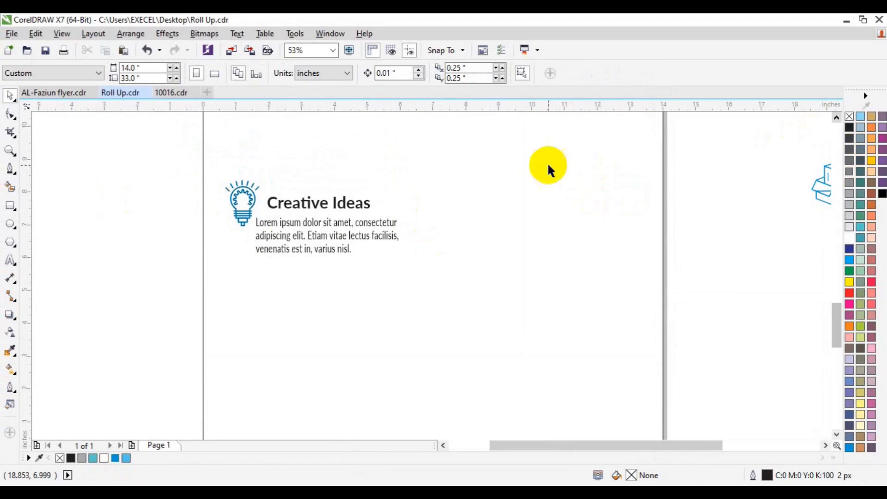
{"action": "left_click", "coordinate": [336, 242], "text": "shift"}
{"action": "left_click", "coordinate": [175, 277]}
{"action": "left_click", "coordinate": [287, 208]}
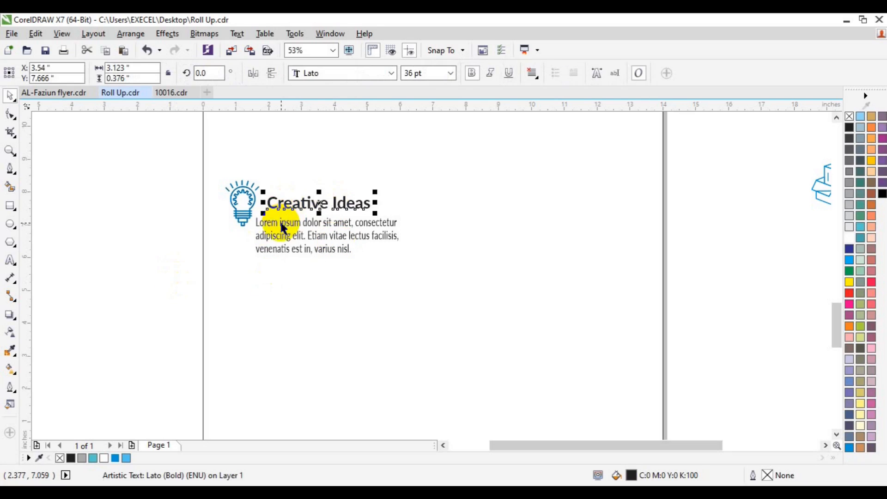
{"action": "left_click", "coordinate": [283, 227], "text": "shift"}
{"action": "key", "text": "l"}
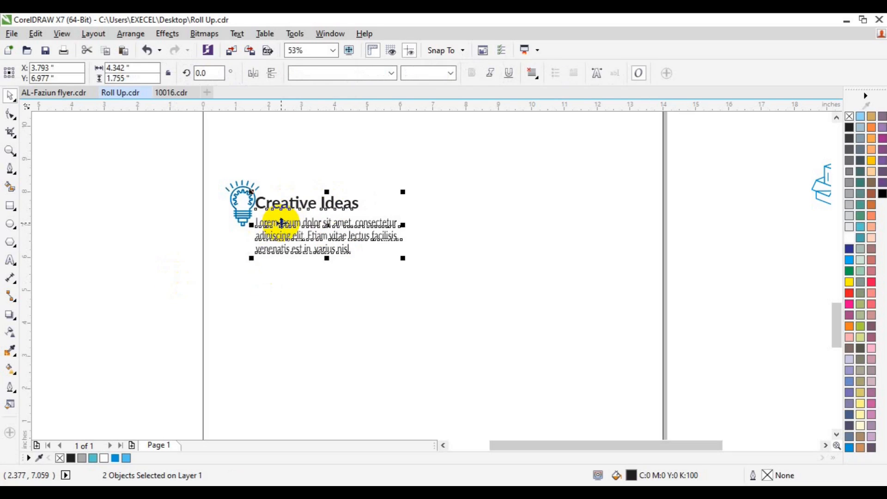
{"action": "key", "text": "ctrl+g"}
Position the text group beside the bulb icon and group them together.
{"action": "left_click_drag", "start_coordinate": [289, 223], "coordinate": [298, 222]}
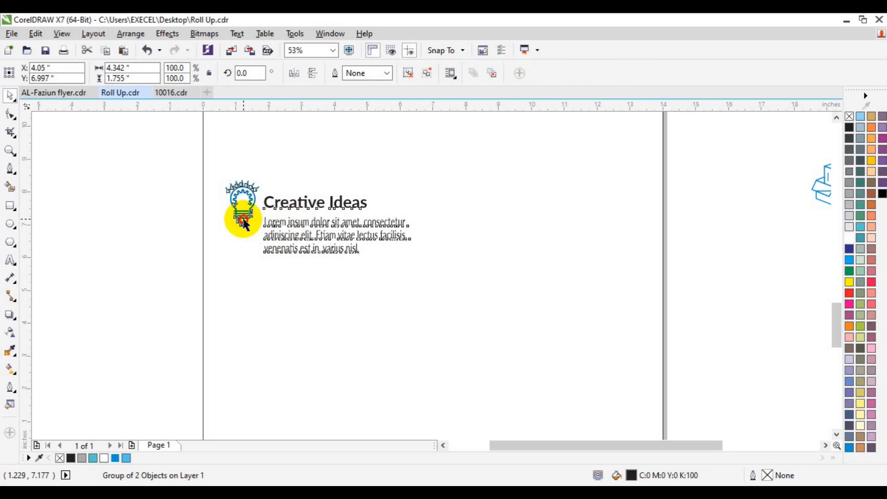
{"action": "left_click", "coordinate": [242, 219], "text": "shift"}
{"action": "key", "text": "Left"}
{"action": "key", "text": "Left"}
{"action": "key", "text": "Left"}
{"action": "key", "text": "Left"}
{"action": "key", "text": "Left"}
{"action": "key", "text": "Left"}
{"action": "key", "text": "Left"}
{"action": "key", "text": "Left"}
{"action": "key", "text": "Left"}
{"action": "key", "text": "Left"}
{"action": "key", "text": "Left"}
{"action": "key", "text": "Left"}
{"action": "key", "text": "Left"}
{"action": "key", "text": "Left"}
{"action": "key", "text": "Left"}
{"action": "key", "text": "Left"}
{"action": "key", "text": "Left"}
{"action": "key", "text": "Left"}
{"action": "key", "text": "Left"}
{"action": "key", "text": "Left"}
{"action": "left_click_drag", "start_coordinate": [243, 219], "coordinate": [245, 225]}
{"action": "key", "text": "ctrl+g"}
Place a copy of the bulb-and-text block on the right half, level with the original.
{"action": "left_click_drag", "start_coordinate": [307, 219], "coordinate": [540, 218]}
{"action": "left_click", "coordinate": [322, 244], "text": "shift"}
{"action": "left_click", "coordinate": [188, 283]}
{"action": "left_click", "coordinate": [244, 332]}
{"action": "key", "text": "Delete"}
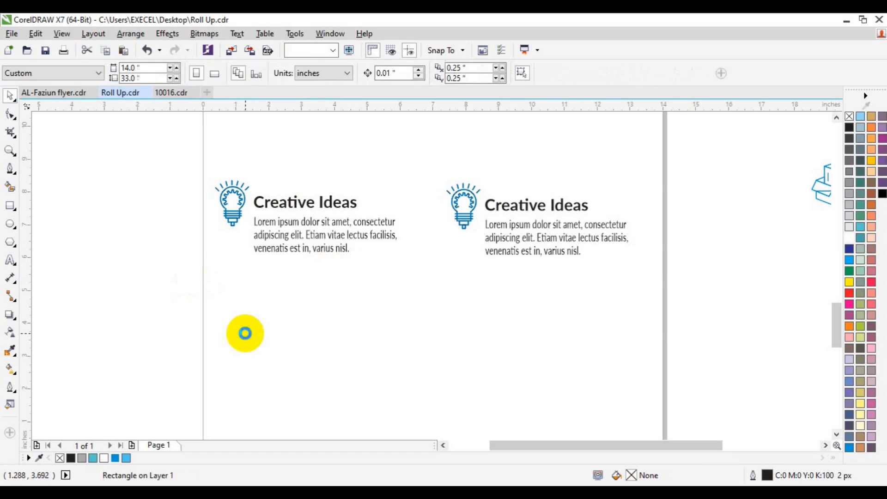
{"action": "left_click", "coordinate": [298, 248]}
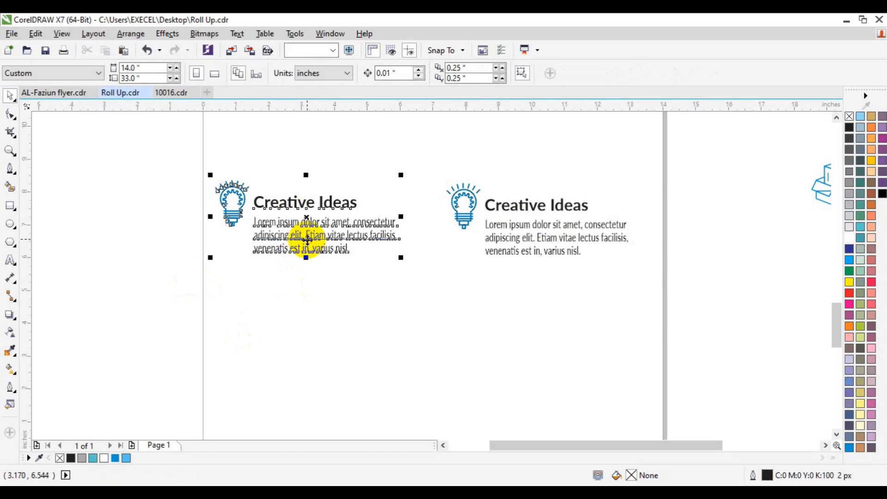
{"action": "left_click", "coordinate": [463, 217], "text": "shift"}
{"action": "key", "text": "e"}
{"action": "left_click", "coordinate": [699, 285]}
Ungroup the right copy and delete its bulb icon.
{"action": "left_click", "coordinate": [8, 146]}
{"action": "key", "text": "space"}
{"action": "left_click", "coordinate": [470, 209]}
{"action": "left_click", "coordinate": [407, 73]}
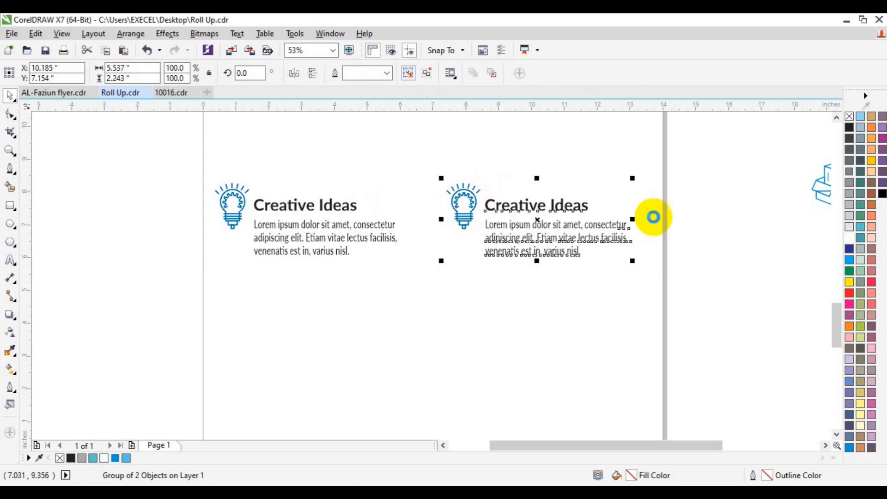
{"action": "left_click", "coordinate": [697, 239]}
{"action": "left_click", "coordinate": [467, 224]}
{"action": "key", "text": "Delete"}
{"action": "left_click", "coordinate": [826, 445]}
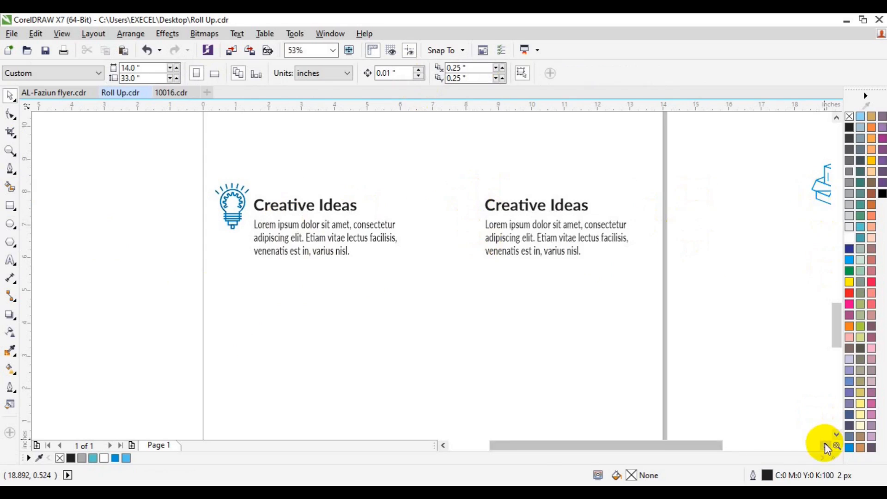
Move the spare plant-in-box icon next to the second Creative Ideas heading.
{"action": "left_click_drag", "start_coordinate": [707, 150], "coordinate": [787, 248]}
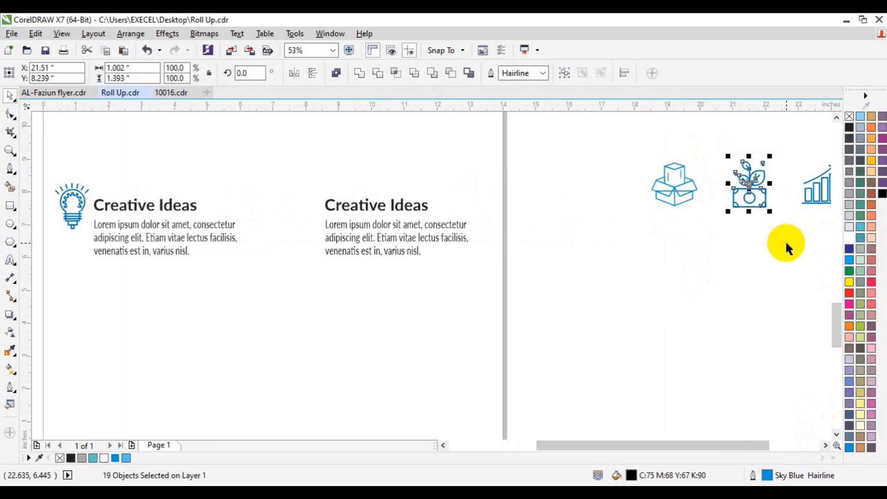
{"action": "left_click_drag", "start_coordinate": [749, 192], "coordinate": [301, 224]}
{"action": "left_click", "coordinate": [353, 207], "text": "shift"}
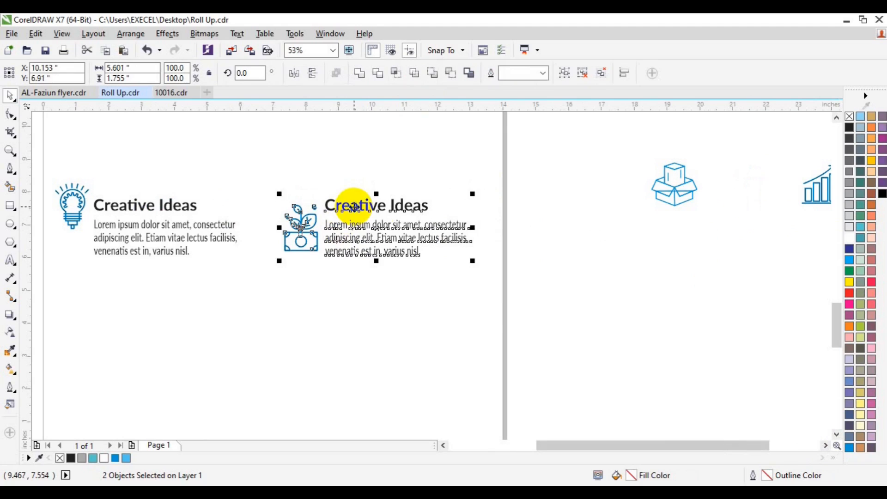
{"action": "left_click", "coordinate": [556, 303]}
{"action": "left_click", "coordinate": [308, 242]}
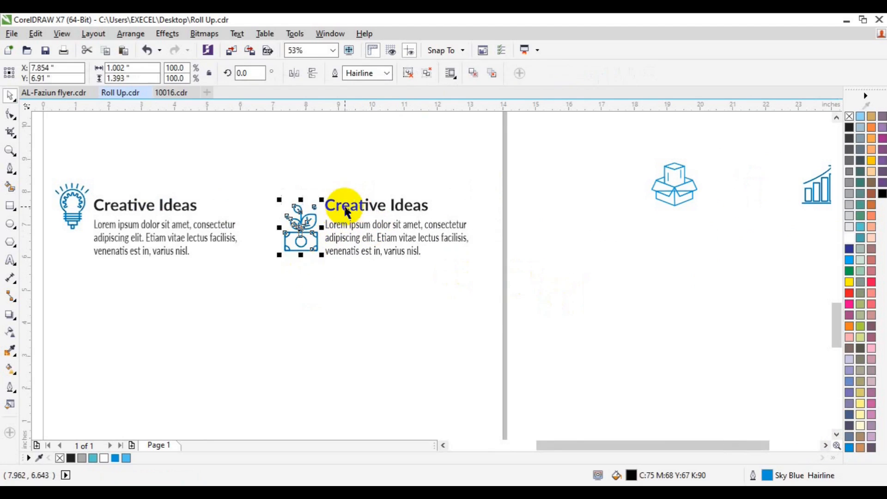
{"action": "left_click", "coordinate": [340, 198], "text": "shift"}
{"action": "left_click", "coordinate": [508, 158]}
Centre the second heading on the plant icon, nudge them up, and group them.
{"action": "left_click", "coordinate": [396, 203]}
{"action": "left_click", "coordinate": [409, 74]}
{"action": "left_click", "coordinate": [569, 217]}
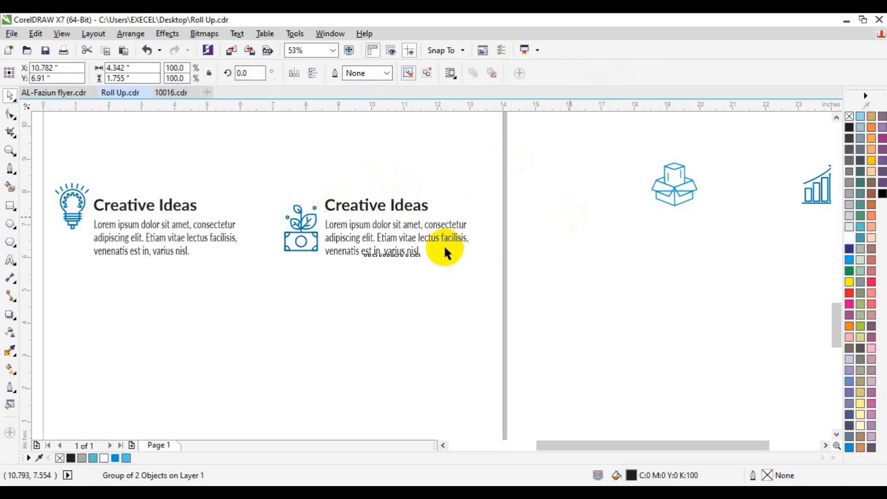
{"action": "left_click", "coordinate": [359, 207]}
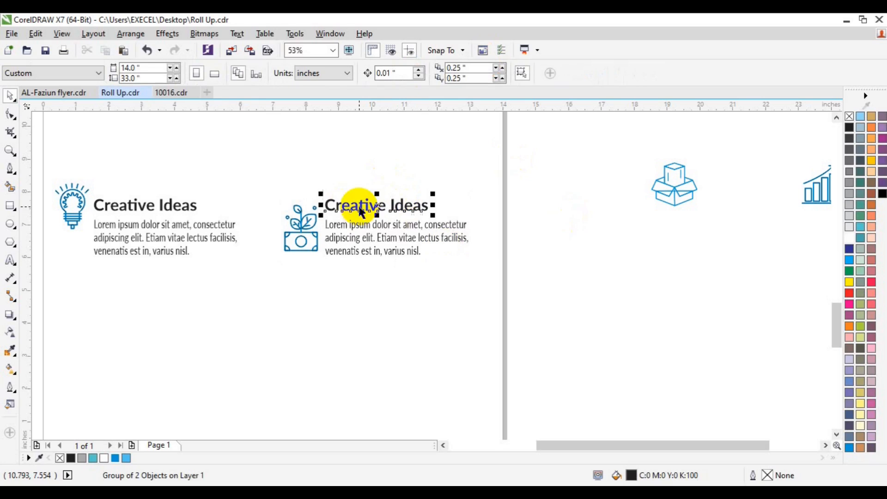
{"action": "left_click", "coordinate": [301, 243], "text": "shift"}
{"action": "key", "text": "c"}
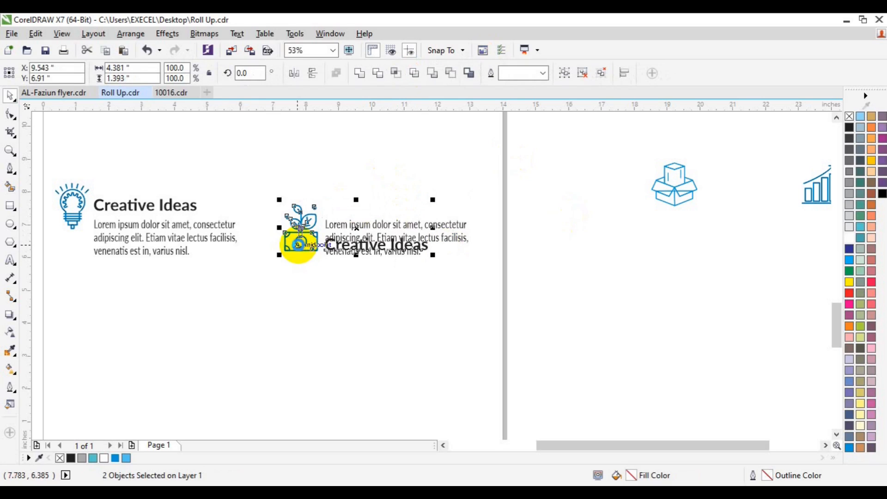
{"action": "key", "text": "e"}
{"action": "key", "text": "Up"}
{"action": "key", "text": "Up"}
{"action": "key", "text": "Up"}
{"action": "key", "text": "Up"}
{"action": "key", "text": "Up"}
{"action": "key", "text": "Up"}
{"action": "key", "text": "Up"}
{"action": "key", "text": "Up"}
{"action": "key", "text": "Up"}
{"action": "key", "text": "Up"}
{"action": "key", "text": "Up"}
{"action": "key", "text": "Up"}
{"action": "key", "text": "Up"}
{"action": "key", "text": "Up"}
{"action": "key", "text": "Up"}
{"action": "key", "text": "Up"}
{"action": "key", "text": "Up"}
{"action": "key", "text": "Up"}
{"action": "key", "text": "Up"}
{"action": "key", "text": "Up"}
{"action": "key", "text": "Up"}
{"action": "key", "text": "Up"}
{"action": "key", "text": "Up"}
{"action": "key", "text": "Up"}
{"action": "key", "text": "Up"}
{"action": "key", "text": "Up"}
{"action": "key", "text": "Up"}
{"action": "key", "text": "Up"}
{"action": "key", "text": "Up"}
{"action": "key", "text": "Up"}
{"action": "key", "text": "Up"}
{"action": "key", "text": "Up"}
{"action": "key", "text": "ctrl+g"}
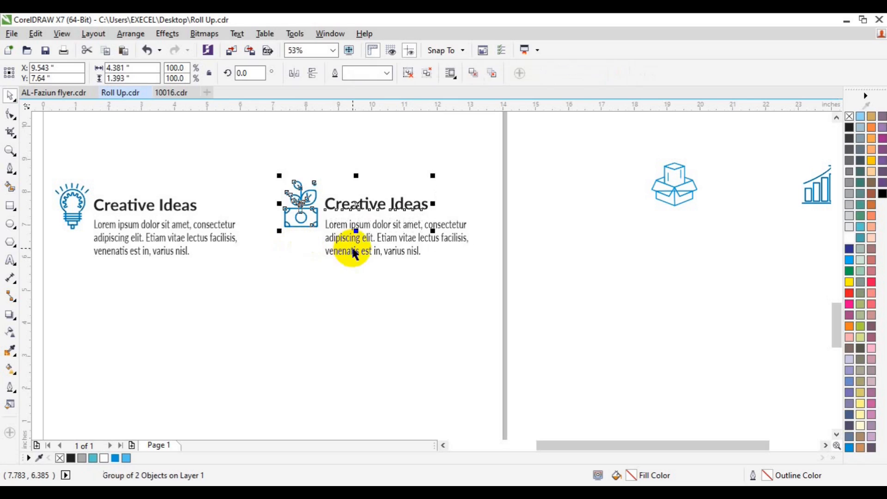
Group the plant icon, heading and paragraph, and align its centre with the left block.
{"action": "left_click", "coordinate": [352, 249], "text": "shift"}
{"action": "key", "text": "ctrl+g"}
{"action": "left_click", "coordinate": [166, 237], "text": "shift"}
{"action": "key", "text": "e"}
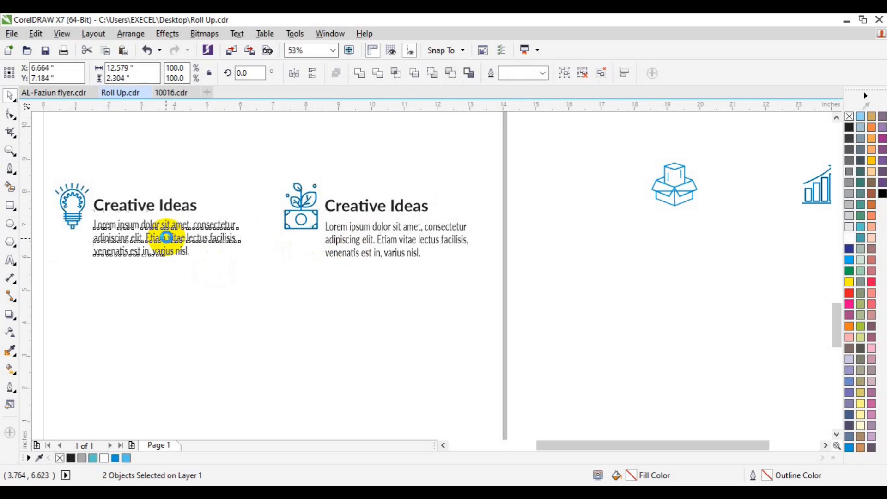
{"action": "left_click", "coordinate": [536, 232]}
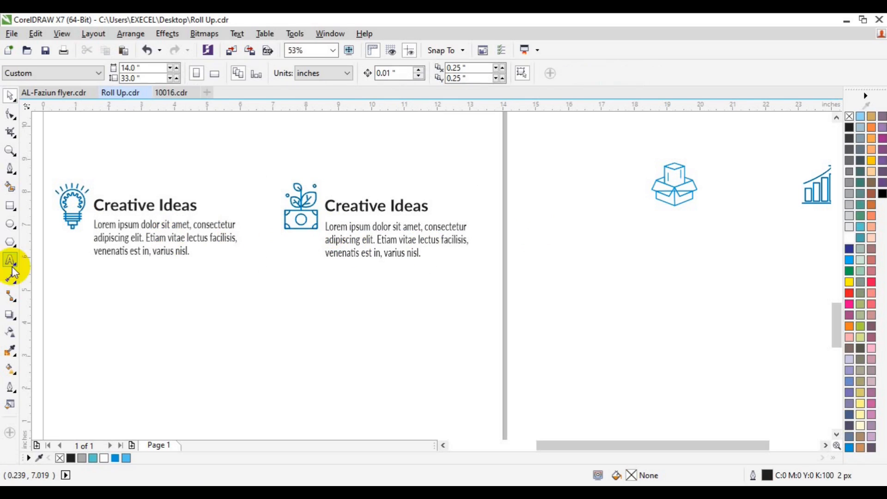
Retype the second heading as 'Business Ideas', then zoom out and select both blocks.
{"action": "double_click", "coordinate": [326, 209]}
{"action": "key", "text": "ctrl+a"}
{"action": "type", "text": "Bu"}
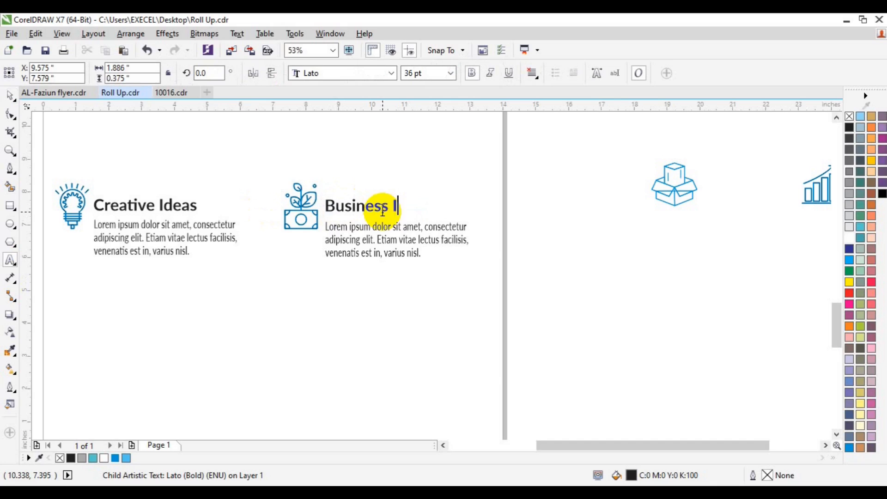
{"action": "type", "text": "s"}
{"action": "left_click", "coordinate": [10, 150]}
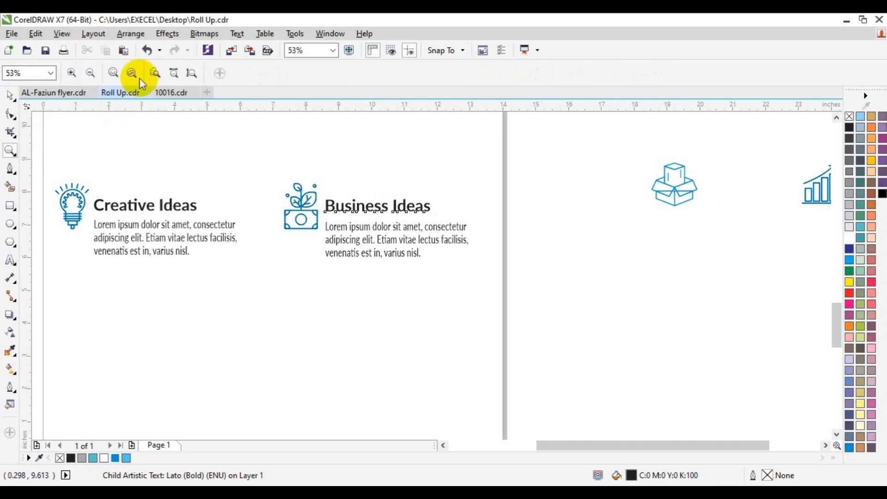
{"action": "left_click", "coordinate": [96, 73]}
{"action": "key", "text": "space"}
{"action": "left_click_drag", "start_coordinate": [198, 205], "coordinate": [511, 288]}
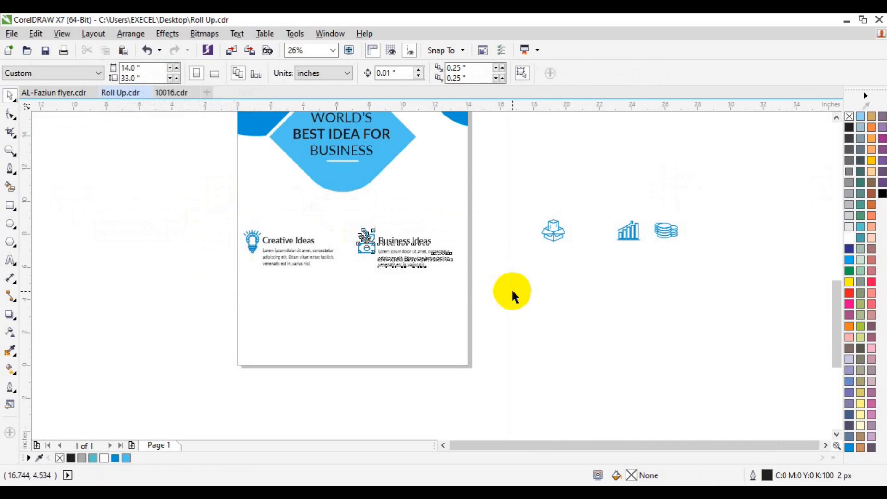
Group the two feature blocks into a row and place a copy of it below.
{"action": "key", "text": "ctrl+g"}
{"action": "left_click_drag", "start_coordinate": [348, 249], "coordinate": [350, 296]}
{"action": "left_click", "coordinate": [182, 297]}
{"action": "left_click", "coordinate": [261, 292]}
{"action": "left_click", "coordinate": [292, 243], "text": "shift"}
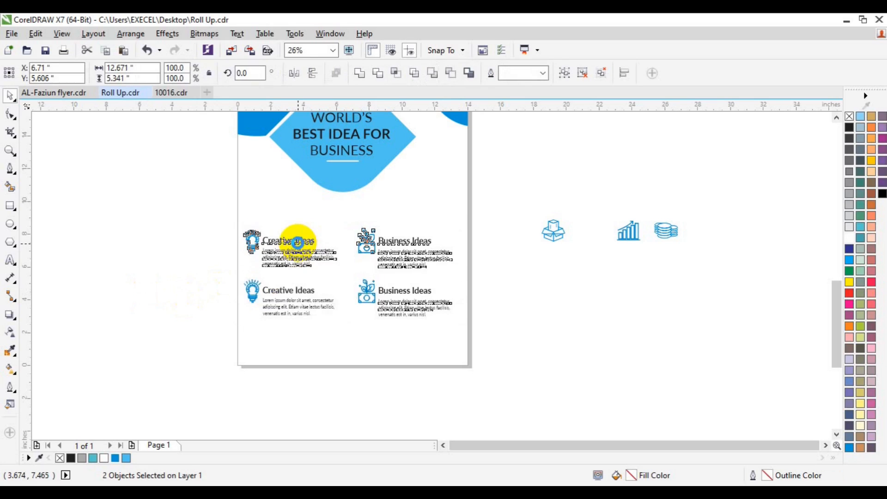
{"action": "left_click", "coordinate": [199, 250]}
Group the pieces of the box icon and of the bar-chart icon.
{"action": "left_click_drag", "start_coordinate": [504, 194], "coordinate": [608, 252]}
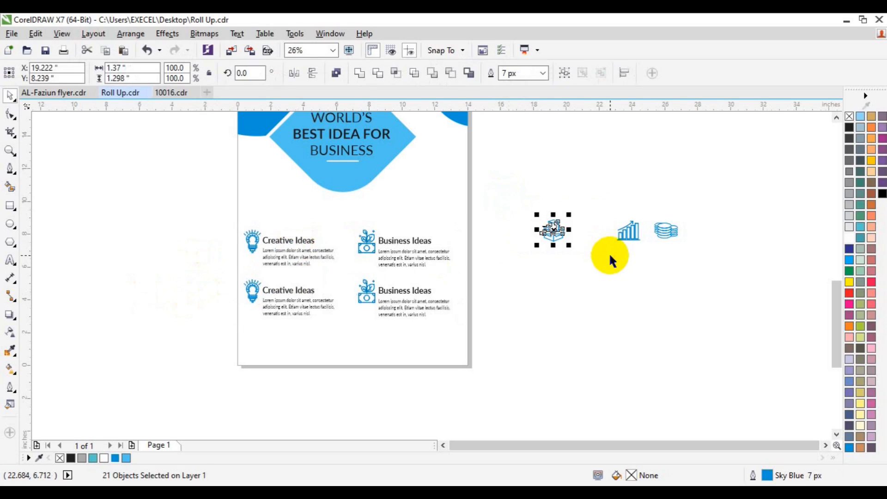
{"action": "key", "text": "ctrl+g"}
{"action": "left_click_drag", "start_coordinate": [580, 190], "coordinate": [385, 341]}
{"action": "key", "text": "ctrl+g"}
{"action": "left_click", "coordinate": [11, 150]}
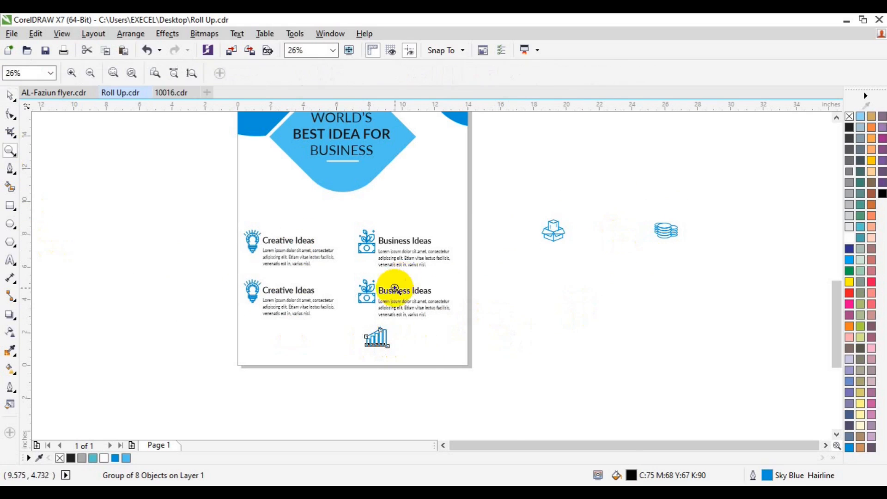
{"action": "left_click", "coordinate": [394, 285]}
{"action": "key", "text": "space"}
{"action": "left_click", "coordinate": [385, 290]}
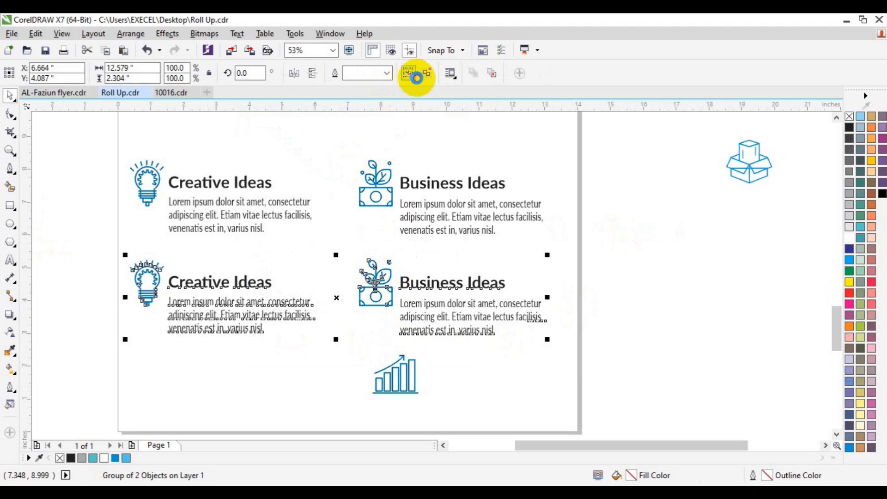
{"action": "left_click", "coordinate": [650, 261]}
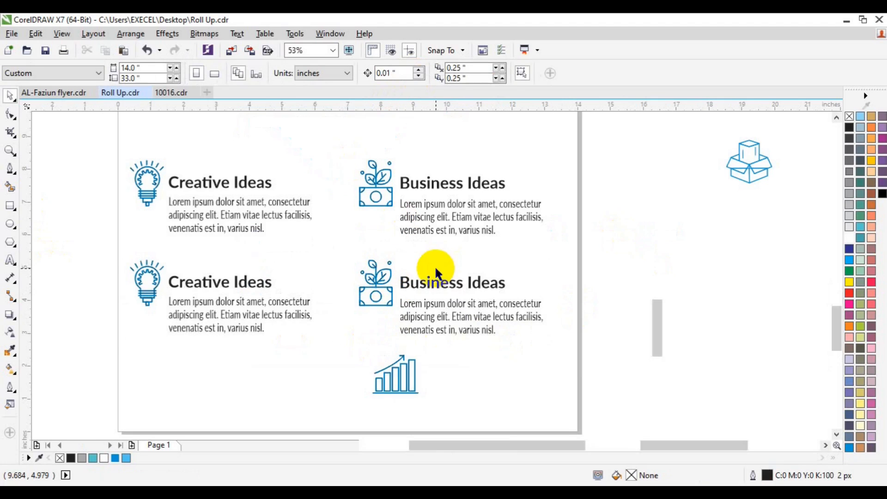
Replace the lower Business Ideas plant icon with the bar-chart icon, centred on its heading.
{"action": "left_click", "coordinate": [379, 278]}
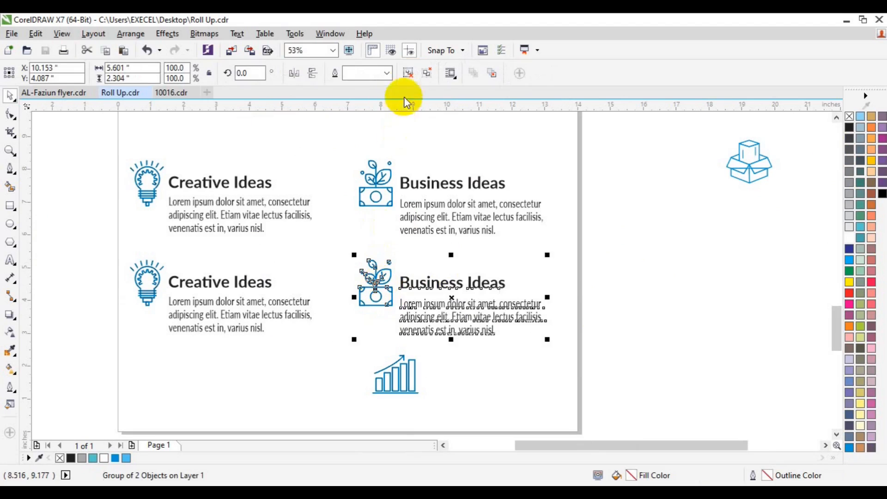
{"action": "left_click", "coordinate": [656, 298]}
{"action": "left_click", "coordinate": [378, 298]}
{"action": "left_click", "coordinate": [410, 74]}
{"action": "key", "text": "Delete"}
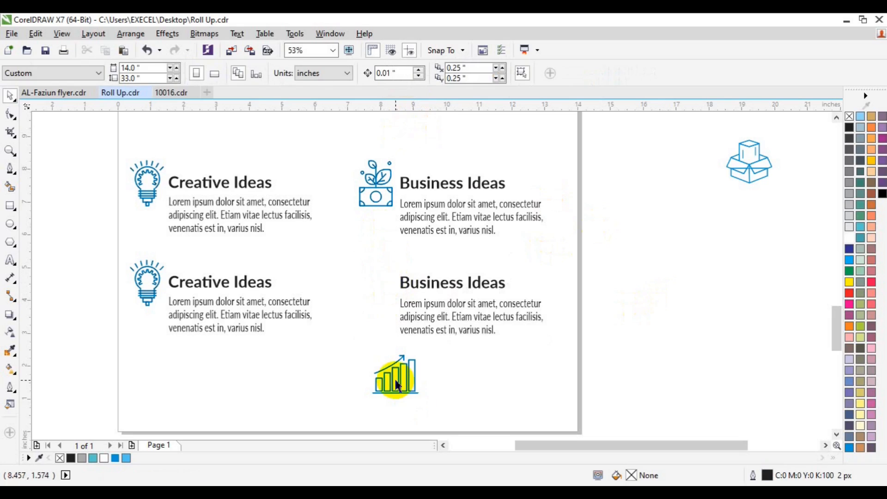
{"action": "left_click_drag", "start_coordinate": [400, 390], "coordinate": [375, 294]}
{"action": "left_click", "coordinate": [439, 283], "text": "shift"}
{"action": "key", "text": "c"}
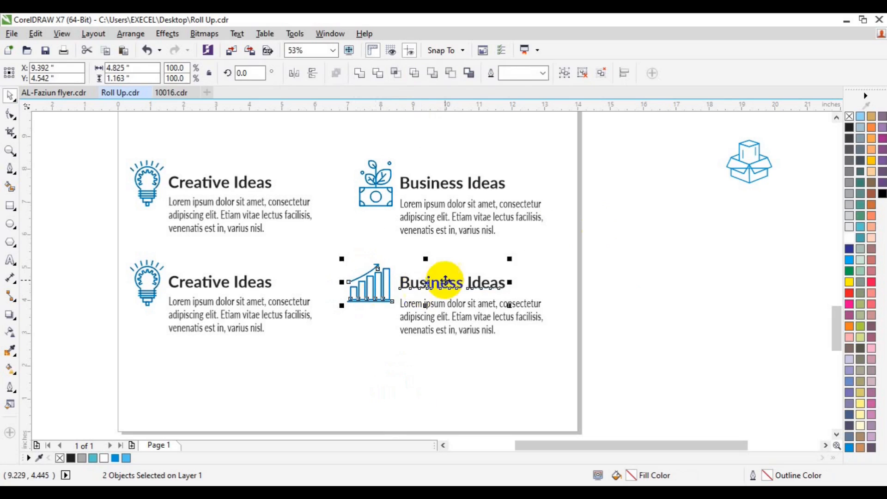
{"action": "left_click", "coordinate": [344, 323]}
{"action": "left_click", "coordinate": [365, 291]}
{"action": "key", "text": "Escape"}
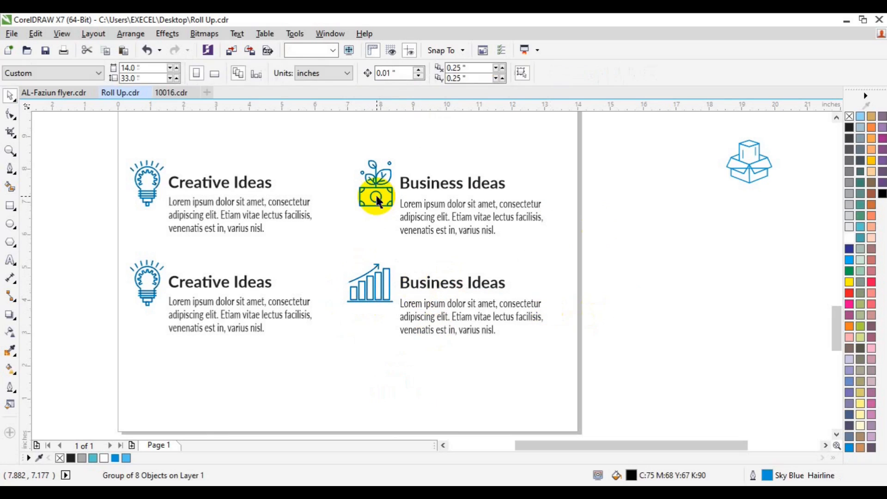
Ungroup the upper Business Ideas row down to separate icon and heading.
{"action": "left_click", "coordinate": [376, 193]}
{"action": "left_click", "coordinate": [405, 75]}
{"action": "left_click", "coordinate": [652, 303]}
{"action": "left_click", "coordinate": [375, 201]}
{"action": "left_click", "coordinate": [409, 77]}
{"action": "left_click", "coordinate": [592, 229]}
{"action": "left_click", "coordinate": [375, 187]}
{"action": "left_click", "coordinate": [411, 72]}
{"action": "left_click", "coordinate": [633, 249]}
{"action": "left_click", "coordinate": [380, 193]}
{"action": "left_click", "coordinate": [374, 280], "text": "shift"}
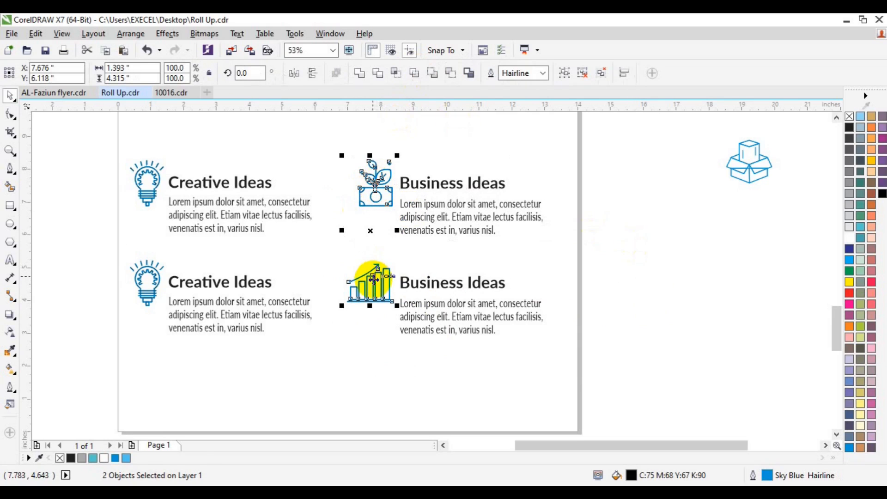
{"action": "left_click", "coordinate": [623, 340]}
Change the lower heading from Business Ideas to 'Business Analysis'.
{"action": "left_click", "coordinate": [485, 283]}
{"action": "left_click", "coordinate": [10, 259]}
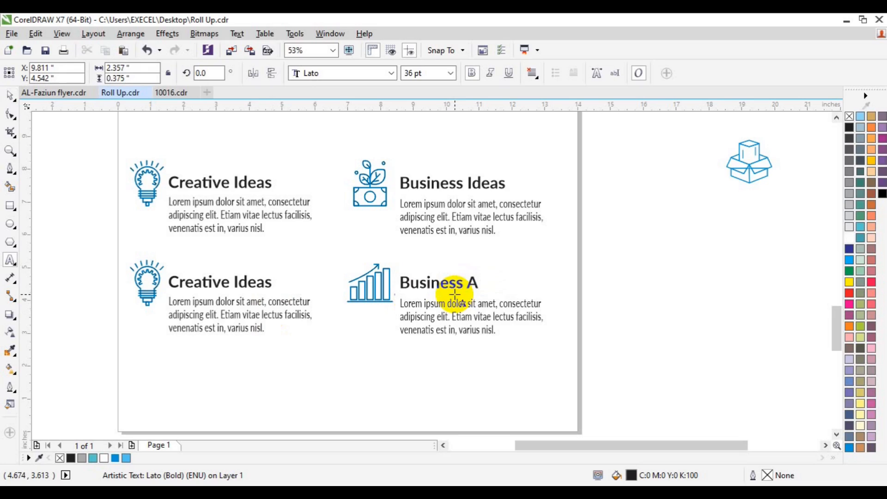
{"action": "type", "text": "Analysis"}
{"action": "left_click", "coordinate": [412, 218]}
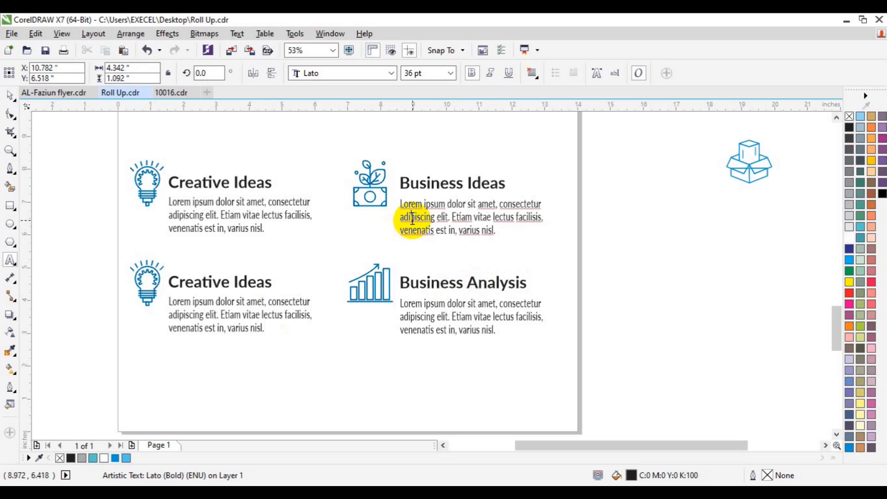
Ungroup the lower Creative Ideas block so its lightbulb icon can be selected on its own.
{"action": "left_click", "coordinate": [10, 96]}
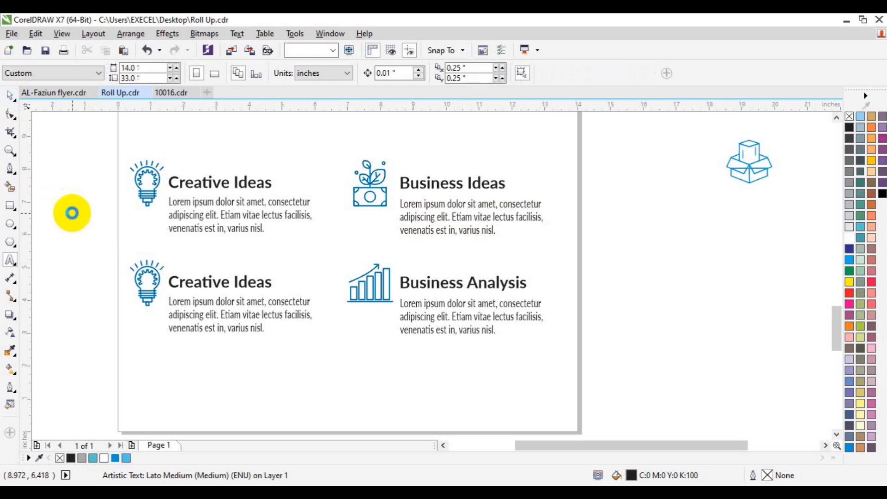
{"action": "left_click", "coordinate": [157, 284]}
{"action": "left_click", "coordinate": [407, 74]}
{"action": "left_click", "coordinate": [104, 226]}
{"action": "left_click", "coordinate": [157, 285]}
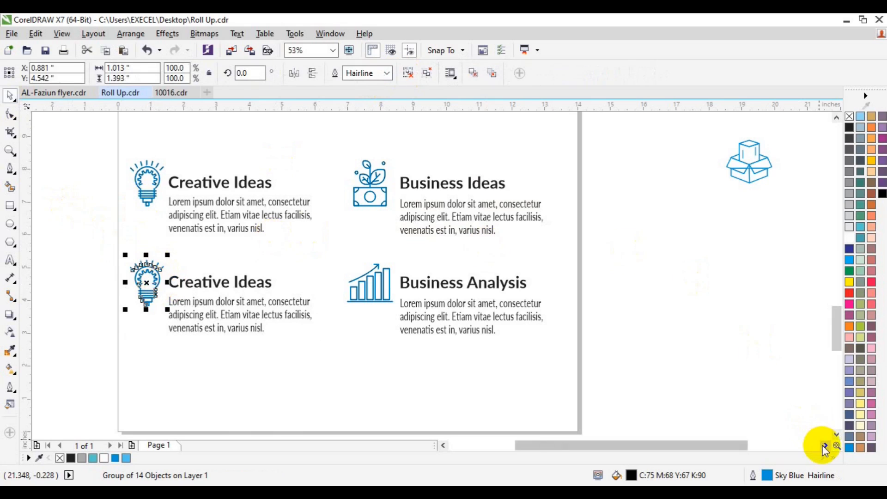
Group the stack-of-coins icon's pieces and drag the icon onto the page.
{"action": "scroll", "coordinate": [822, 445], "scroll_direction": "right", "scroll_amount": 5}
{"action": "left_click_drag", "start_coordinate": [683, 133], "coordinate": [787, 192]}
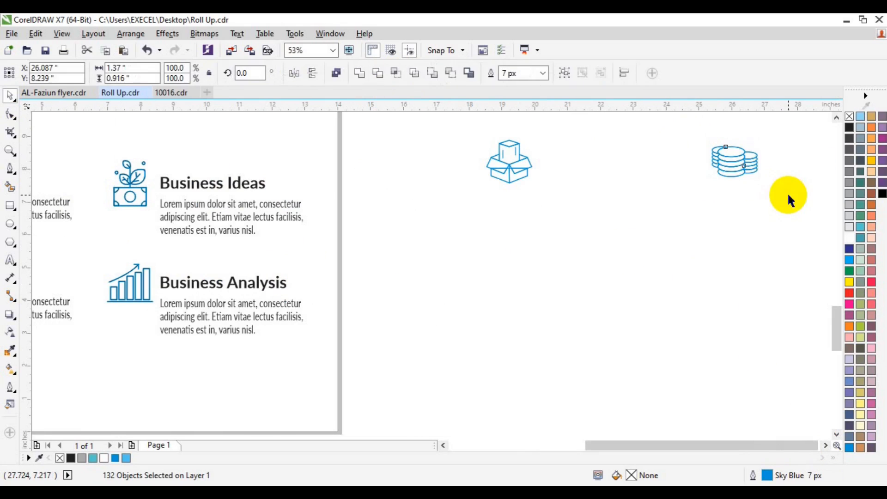
{"action": "key", "text": "ctrl+g"}
{"action": "left_click_drag", "start_coordinate": [734, 162], "coordinate": [130, 387]}
{"action": "left_click", "coordinate": [446, 445]}
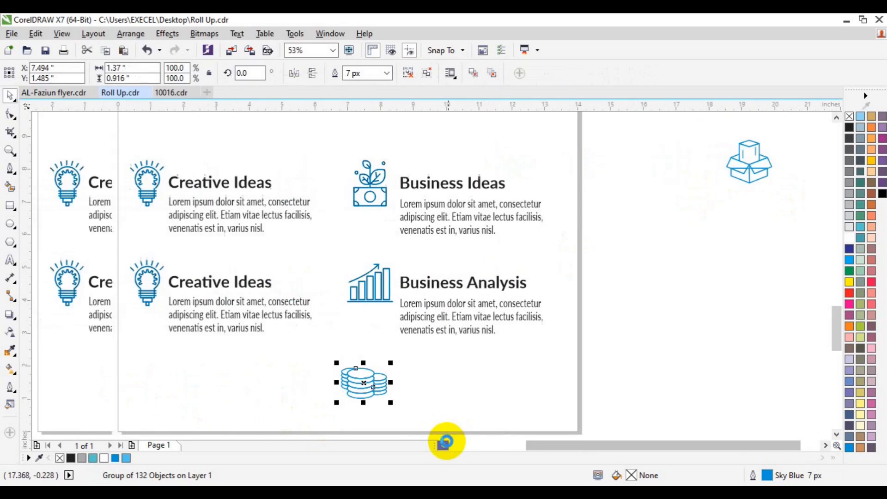
Delete the lower lightbulb and move the coins icon into its place at its original size.
{"action": "left_click", "coordinate": [143, 279]}
{"action": "left_click", "coordinate": [140, 279]}
{"action": "key", "text": "Delete"}
{"action": "left_click_drag", "start_coordinate": [346, 376], "coordinate": [134, 278]}
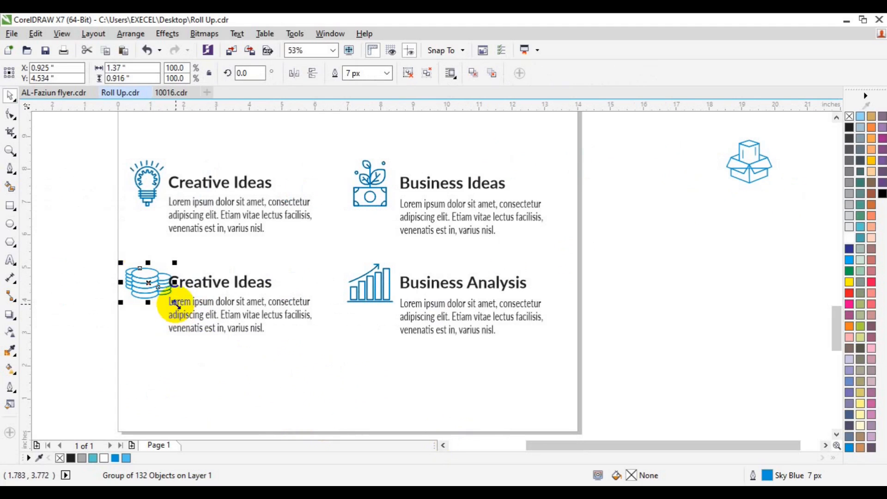
{"action": "left_click_drag", "start_coordinate": [171, 299], "coordinate": [168, 297]}
{"action": "left_click", "coordinate": [193, 283], "text": "shift"}
{"action": "left_click", "coordinate": [73, 249]}
{"action": "key", "text": "ctrl+z"}
Ungroup the upper Creative Ideas block and centre the coins icon under its lightbulb.
{"action": "left_click", "coordinate": [150, 197], "text": "shift"}
{"action": "left_click", "coordinate": [100, 192]}
{"action": "left_click", "coordinate": [147, 193]}
{"action": "left_click", "coordinate": [404, 74]}
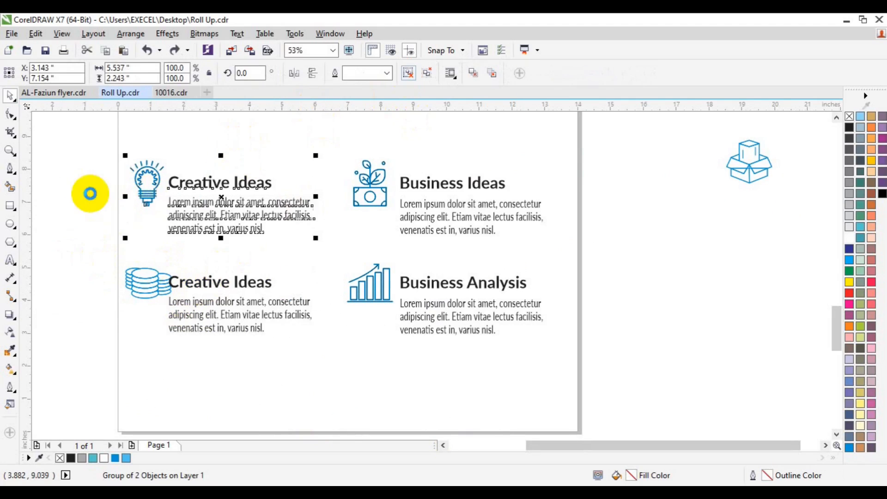
{"action": "left_click", "coordinate": [91, 193]}
{"action": "left_click", "coordinate": [146, 198]}
{"action": "left_click", "coordinate": [150, 278], "text": "shift"}
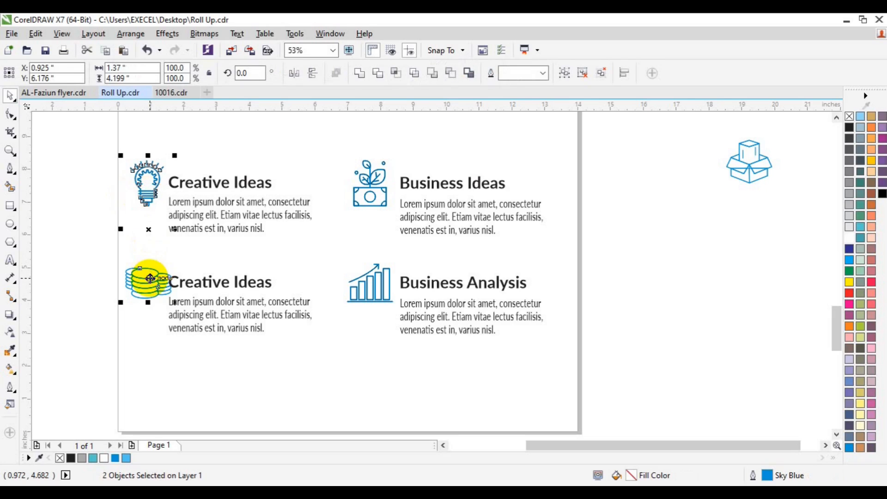
{"action": "key", "text": "c"}
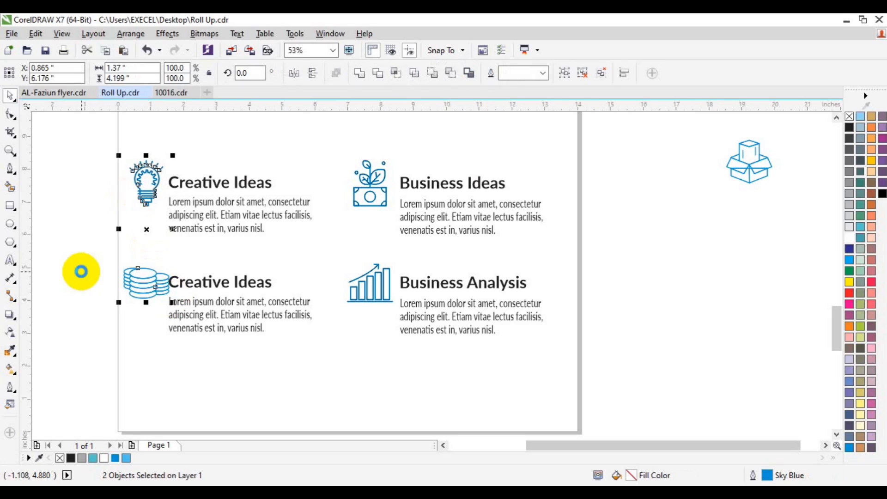
Check the lower Creative Ideas text block before renaming it.
{"action": "left_click", "coordinate": [99, 275]}
{"action": "left_click", "coordinate": [238, 277]}
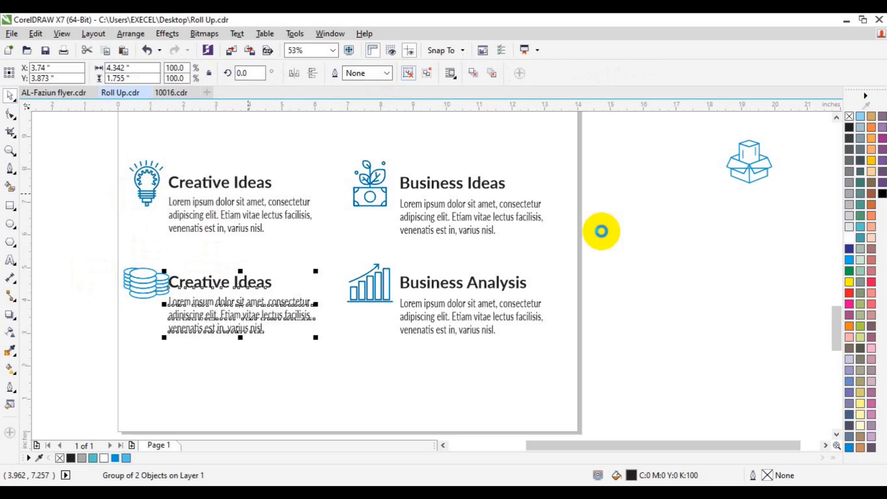
{"action": "left_click", "coordinate": [600, 231]}
{"action": "left_click", "coordinate": [10, 261]}
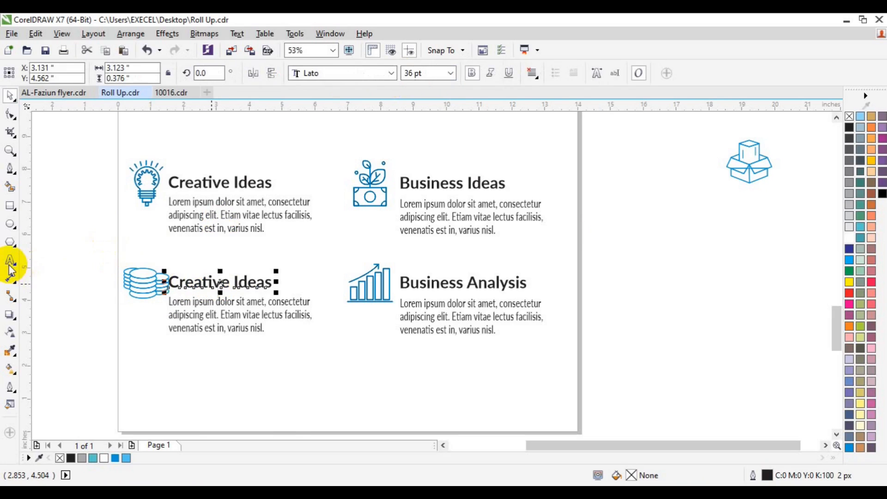
Retype the lower-left heading as 'Money Making'.
{"action": "left_click", "coordinate": [175, 282]}
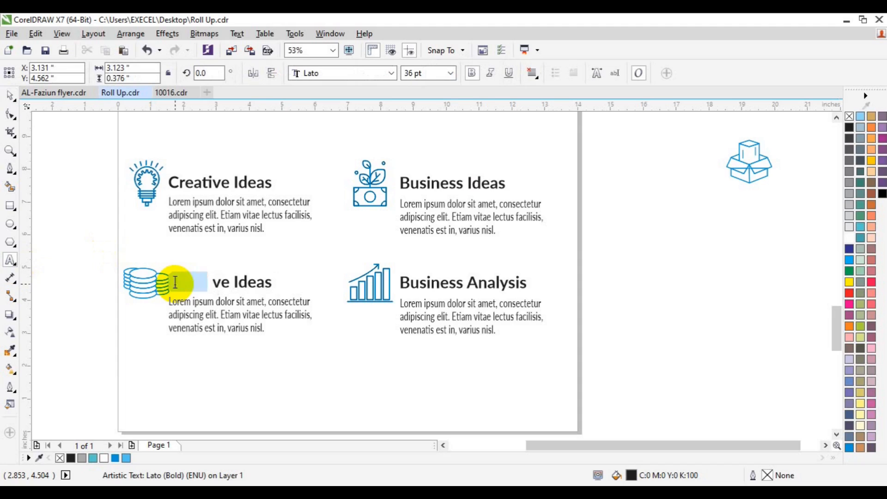
{"action": "key", "text": "ctrl+a"}
{"action": "type", "text": "M"}
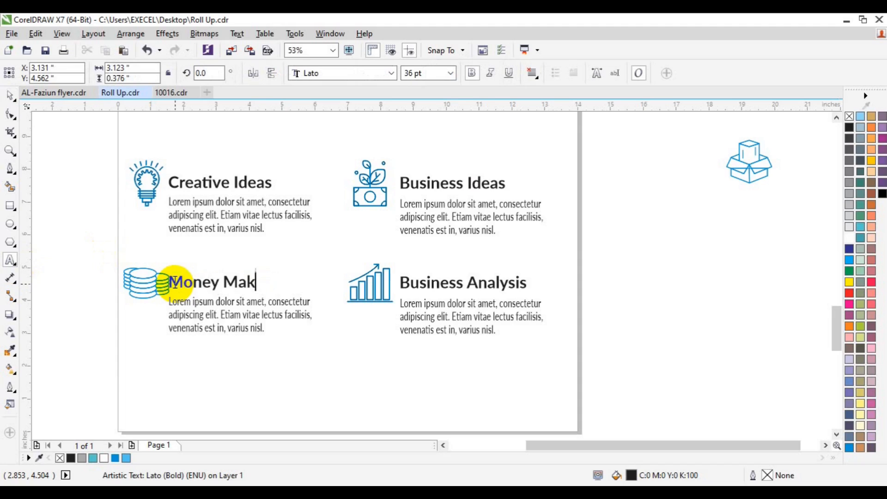
{"action": "left_click", "coordinate": [10, 95]}
Group the two left-column headings and shift them slightly right.
{"action": "left_click", "coordinate": [238, 331], "text": "shift"}
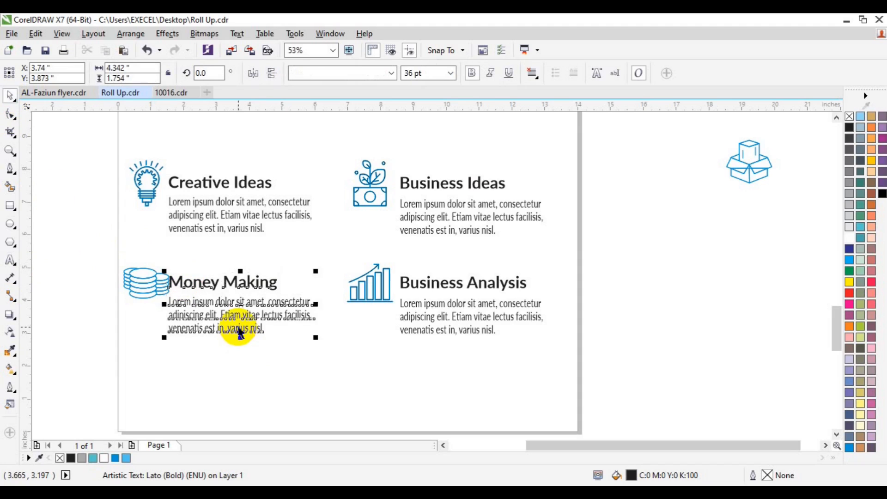
{"action": "left_click", "coordinate": [222, 223]}
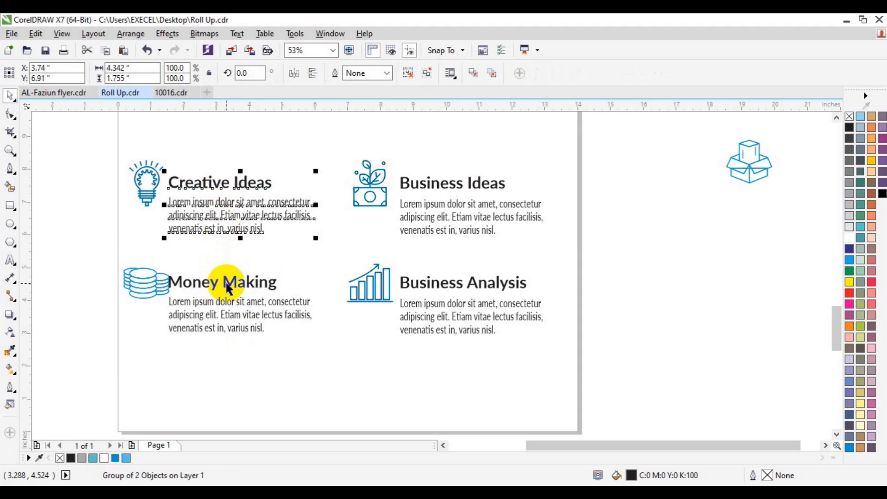
{"action": "left_click", "coordinate": [226, 283], "text": "shift"}
{"action": "key", "text": "ctrl+g"}
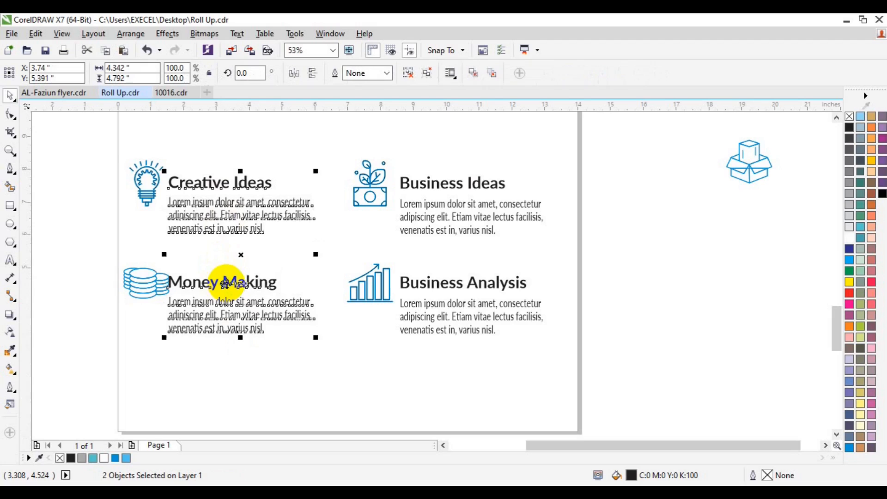
{"action": "left_click_drag", "start_coordinate": [226, 282], "coordinate": [236, 282]}
Group the right column, top-align it with the left column, and group both columns together.
{"action": "left_click", "coordinate": [129, 286]}
{"action": "left_click", "coordinate": [147, 192], "text": "shift"}
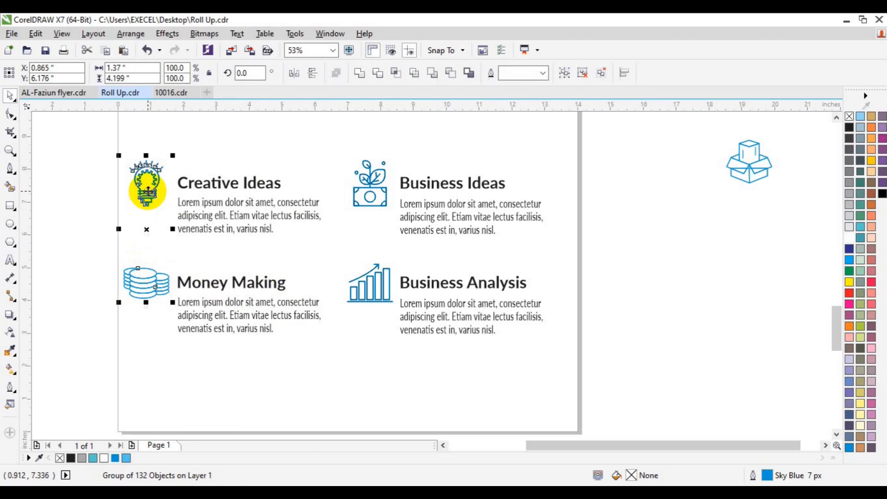
{"action": "left_click", "coordinate": [69, 162]}
{"action": "left_click_drag", "start_coordinate": [69, 160], "coordinate": [344, 351]}
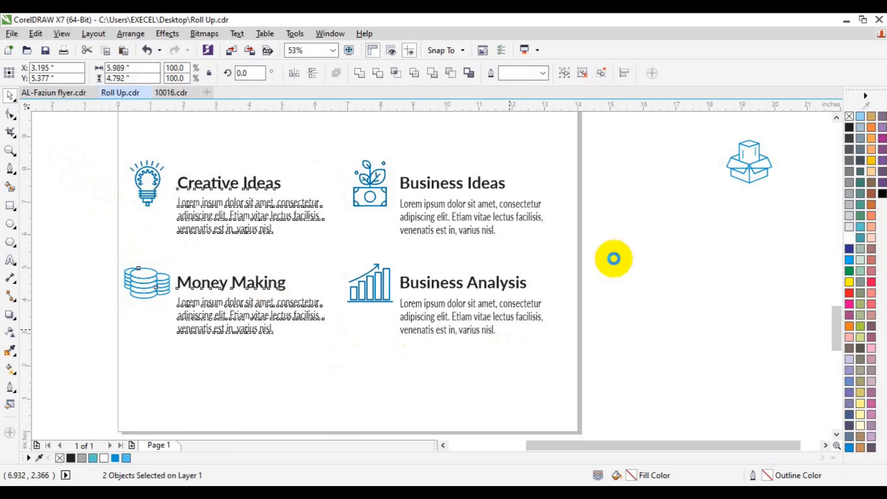
{"action": "left_click", "coordinate": [623, 139]}
{"action": "left_click_drag", "start_coordinate": [627, 139], "coordinate": [330, 386]}
{"action": "key", "text": "ctrl+g"}
{"action": "left_click", "coordinate": [278, 317], "text": "shift"}
{"action": "key", "text": "e"}
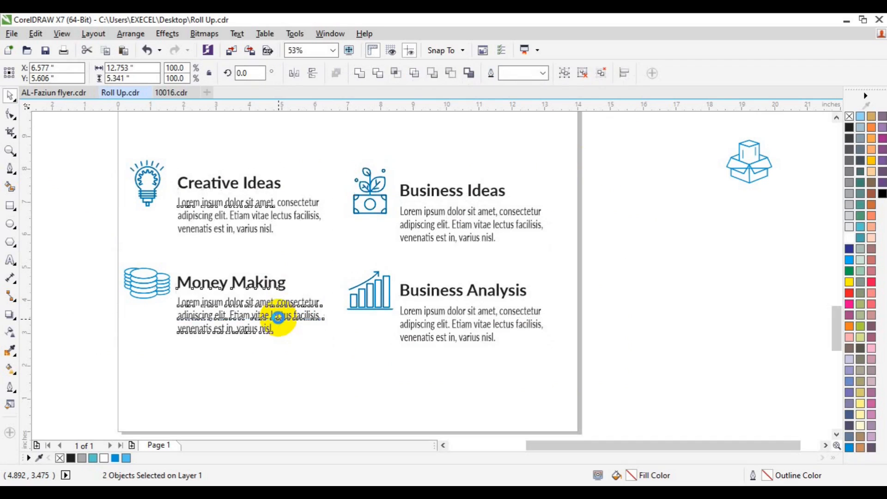
{"action": "key", "text": "ctrl+g"}
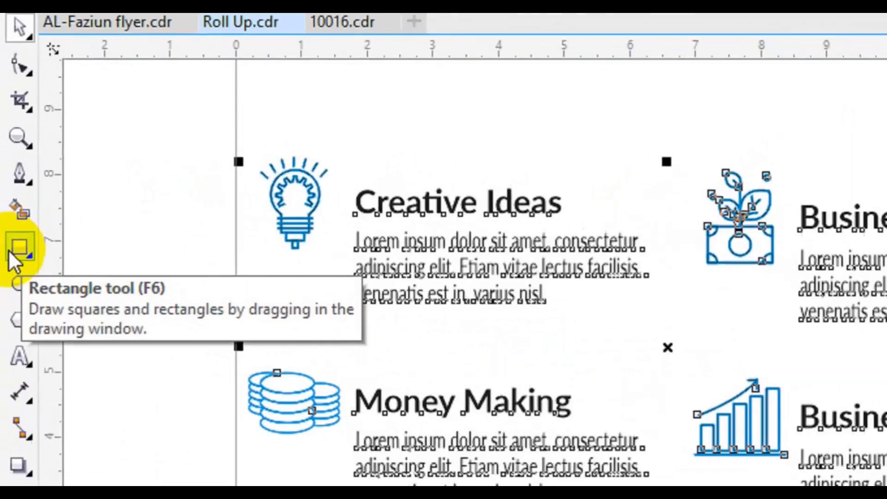
Centre the icon grid on the page using a page-sized rectangle grouped with it.
{"action": "double_click", "coordinate": [9, 207]}
{"action": "left_click", "coordinate": [225, 288], "text": "shift"}
{"action": "key", "text": "c"}
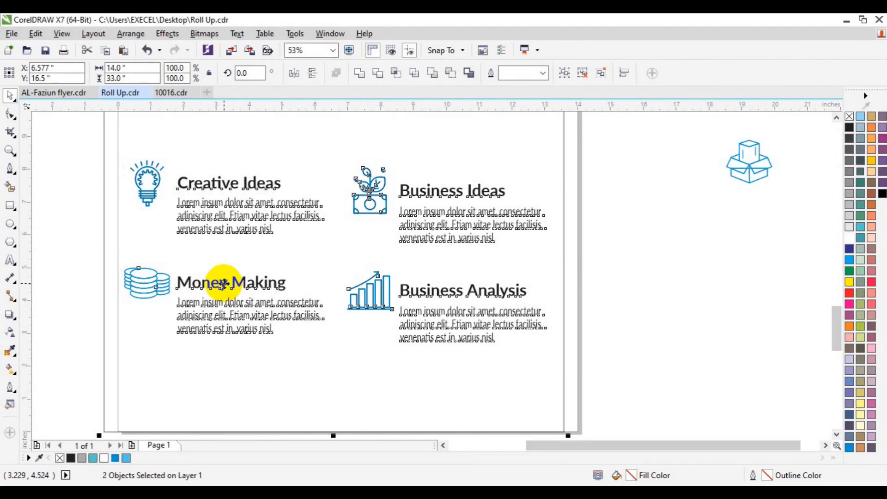
{"action": "key", "text": "ctrl+g"}
{"action": "key", "text": "p"}
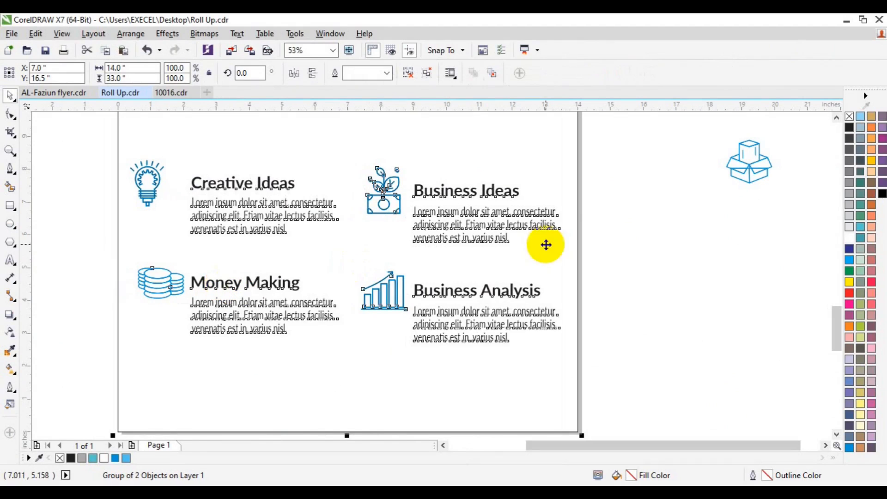
{"action": "left_click", "coordinate": [739, 176]}
Delete the spare box icon and draw a pill-shaped rounded rectangle below the icon grid.
{"action": "key", "text": "Delete"}
{"action": "key", "text": "F6"}
{"action": "left_click_drag", "start_coordinate": [193, 352], "coordinate": [445, 393]}
{"action": "left_click", "coordinate": [10, 114]}
{"action": "left_click_drag", "start_coordinate": [193, 352], "coordinate": [323, 368]}
{"action": "key", "text": "space"}
Fill the pill Sky Blue, remove its outline, resize it, and centre it horizontally on the page.
{"action": "left_click", "coordinate": [115, 457]}
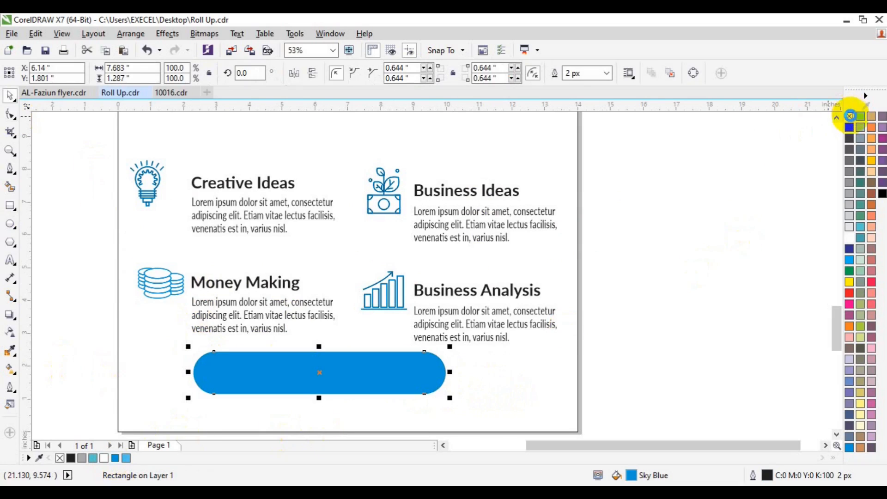
{"action": "right_click", "coordinate": [849, 116]}
{"action": "left_click_drag", "start_coordinate": [319, 398], "coordinate": [318, 389]}
{"action": "left_click_drag", "start_coordinate": [450, 373], "coordinate": [438, 372]}
{"action": "left_click", "coordinate": [373, 408], "text": "shift"}
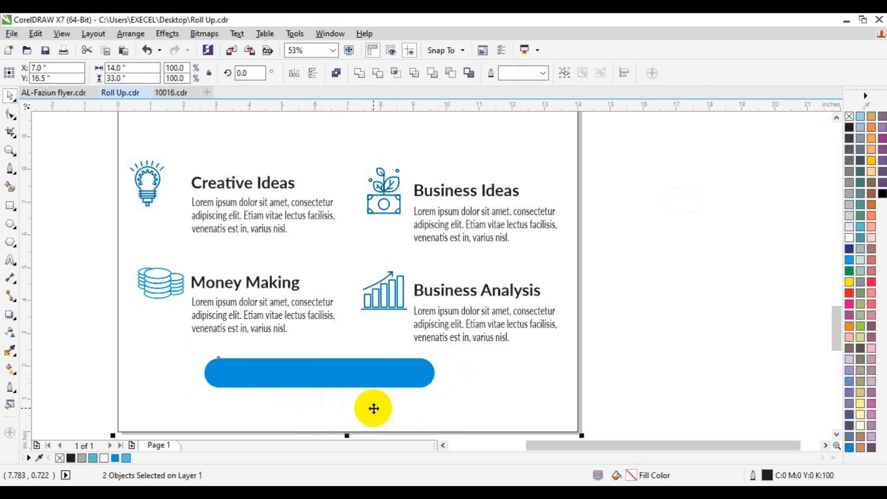
{"action": "key", "text": "c"}
{"action": "left_click", "coordinate": [594, 388]}
{"action": "left_click", "coordinate": [365, 380]}
{"action": "key", "text": "Down"}
{"action": "key", "text": "Down"}
{"action": "key", "text": "Down"}
{"action": "key", "text": "Down"}
{"action": "key", "text": "Down"}
{"action": "key", "text": "Down"}
{"action": "key", "text": "Down"}
{"action": "key", "text": "Down"}
{"action": "key", "text": "Down"}
{"action": "key", "text": "Down"}
{"action": "key", "text": "Down"}
{"action": "key", "text": "Down"}
{"action": "key", "text": "Down"}
{"action": "key", "text": "Down"}
{"action": "key", "text": "Down"}
{"action": "key", "text": "Down"}
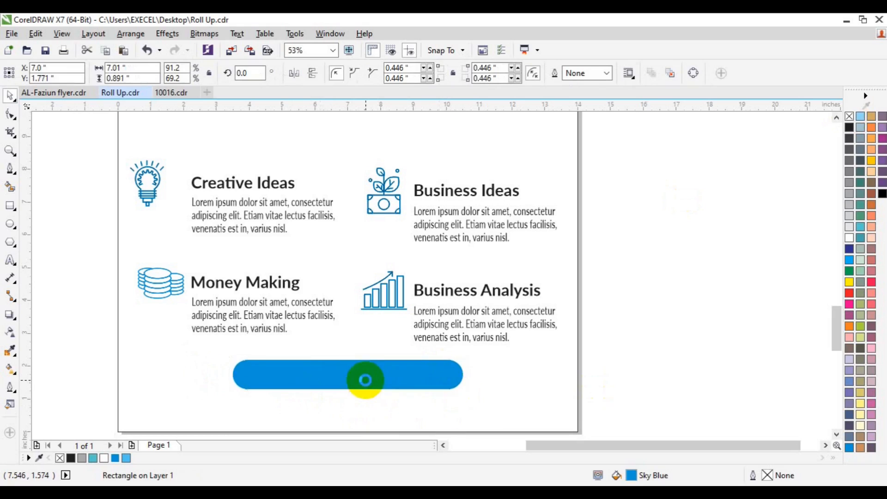
{"action": "left_click", "coordinate": [11, 260]}
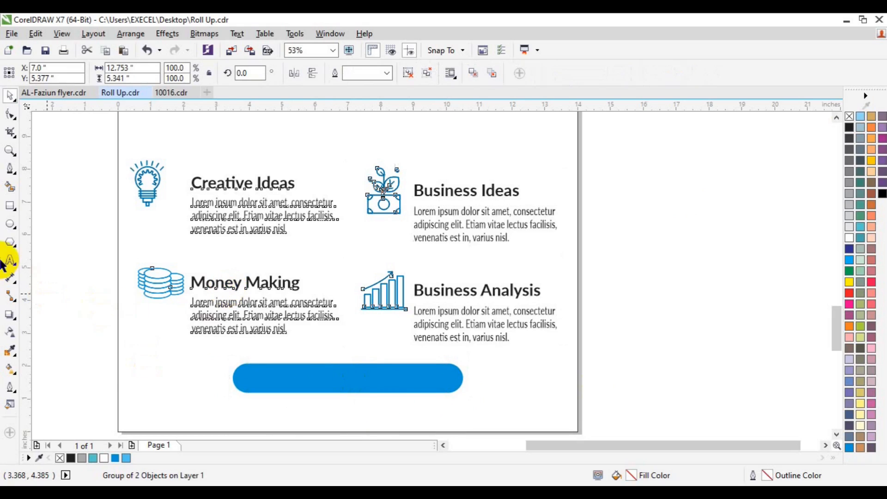
{"action": "left_click", "coordinate": [154, 382]}
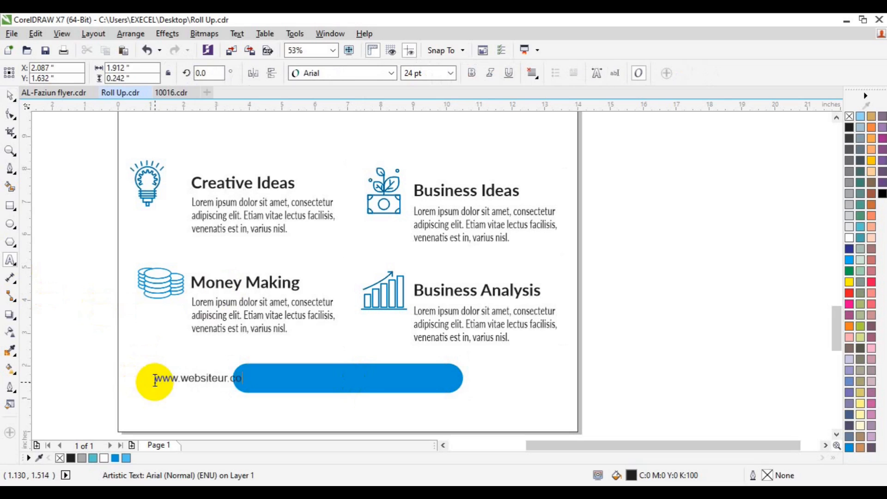
{"action": "key", "text": "ctrl+a"}
{"action": "left_click", "coordinate": [450, 73]}
{"action": "left_click", "coordinate": [411, 222]}
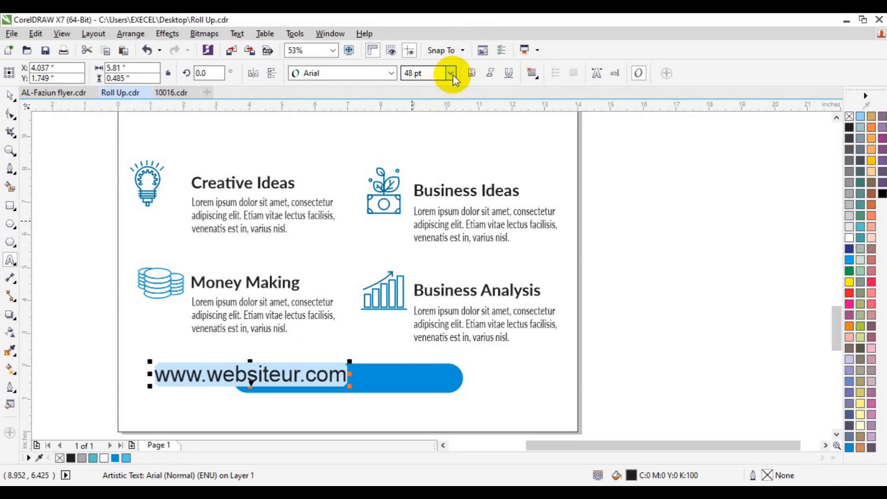
{"action": "left_click", "coordinate": [450, 73]}
{"action": "left_click", "coordinate": [433, 196]}
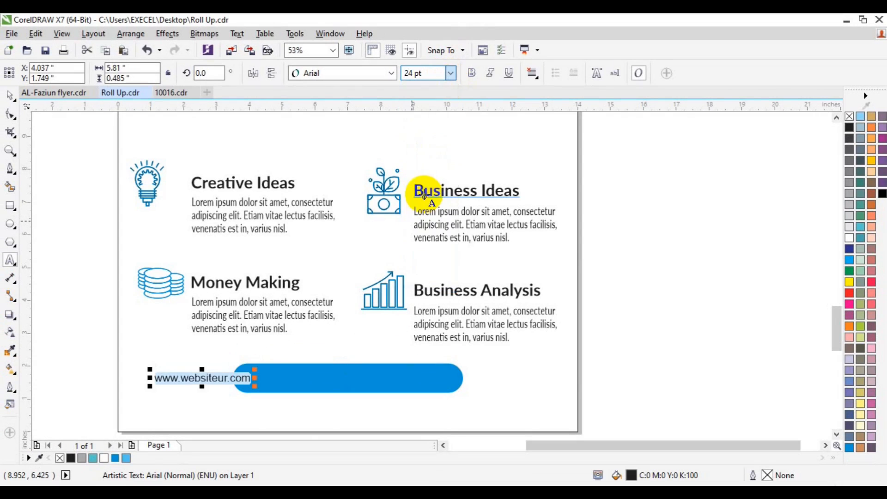
{"action": "left_click_drag", "start_coordinate": [204, 375], "coordinate": [340, 372]}
Set the website text to 35 pt white and centre it on the blue bar.
{"action": "left_click", "coordinate": [411, 74]}
{"action": "type", "text": "3"}
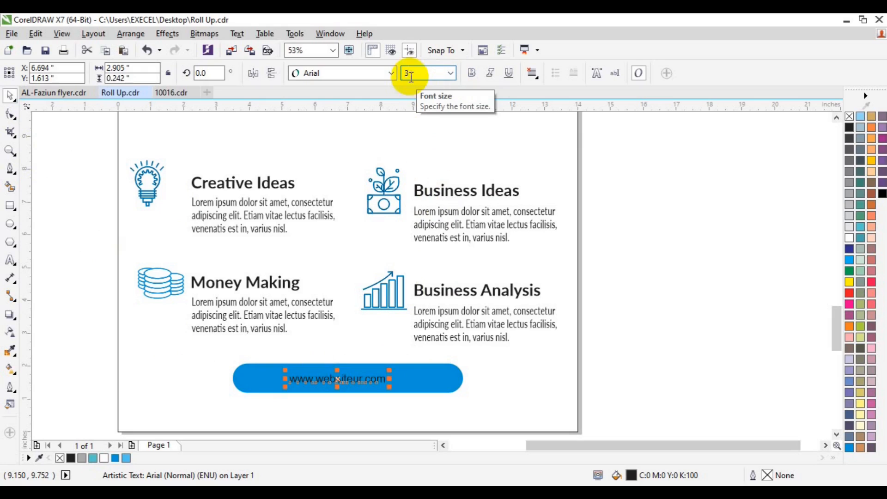
{"action": "type", "text": "5"}
{"action": "key", "text": "Return"}
{"action": "left_click", "coordinate": [849, 237]}
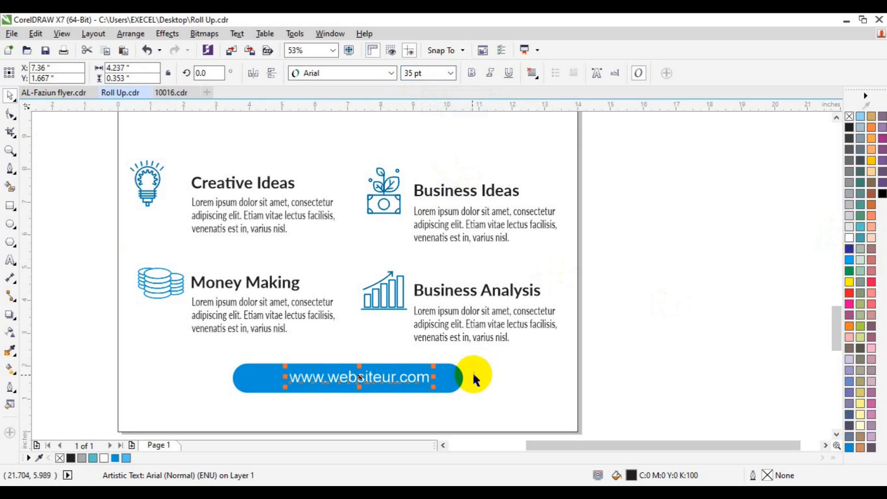
{"action": "left_click", "coordinate": [461, 378], "text": "shift"}
{"action": "key", "text": "c"}
{"action": "left_click", "coordinate": [114, 395]}
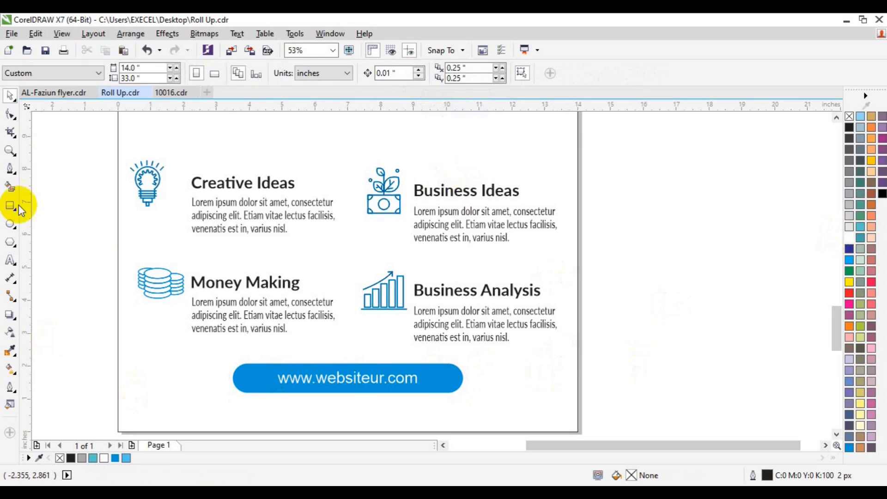
Draw a horizontal line across the page through the blue bar.
{"action": "key", "text": "F5"}
{"action": "left_click", "coordinate": [128, 380]}
{"action": "left_click", "coordinate": [533, 380]}
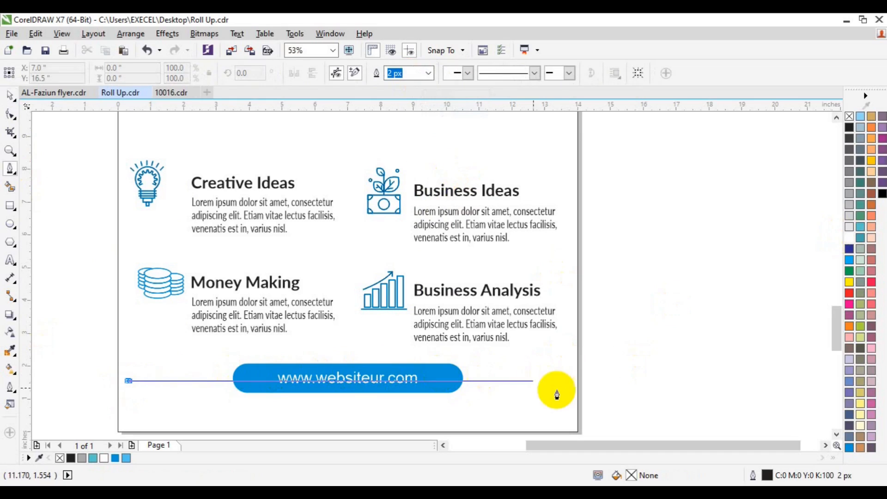
{"action": "double_click", "coordinate": [558, 380]}
{"action": "left_click", "coordinate": [651, 370]}
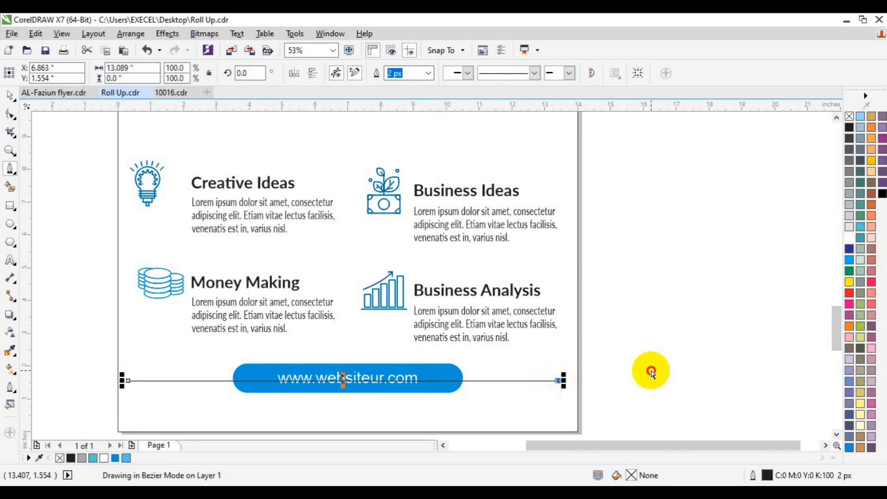
{"action": "key", "text": "space"}
Give the line a 25 px Sky Blue outline, send it behind the bar, and group them.
{"action": "left_click", "coordinate": [538, 380]}
{"action": "right_click", "coordinate": [115, 458]}
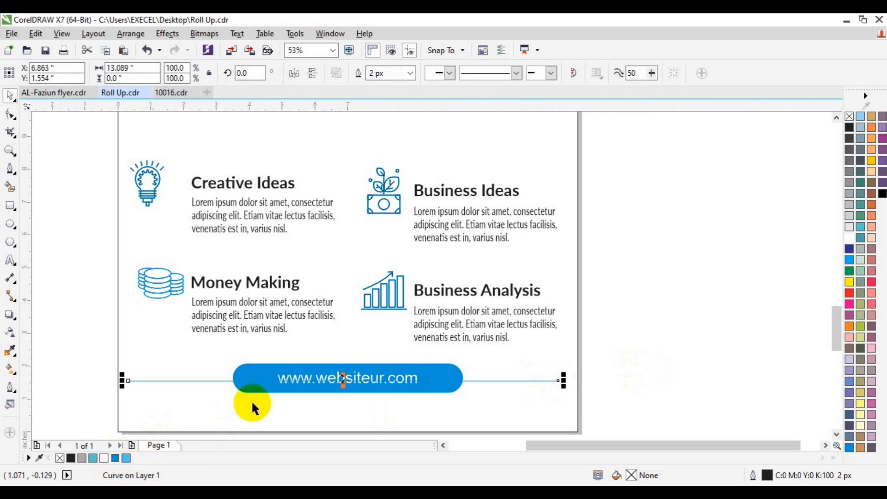
{"action": "left_click", "coordinate": [409, 73]}
{"action": "left_click", "coordinate": [393, 193]}
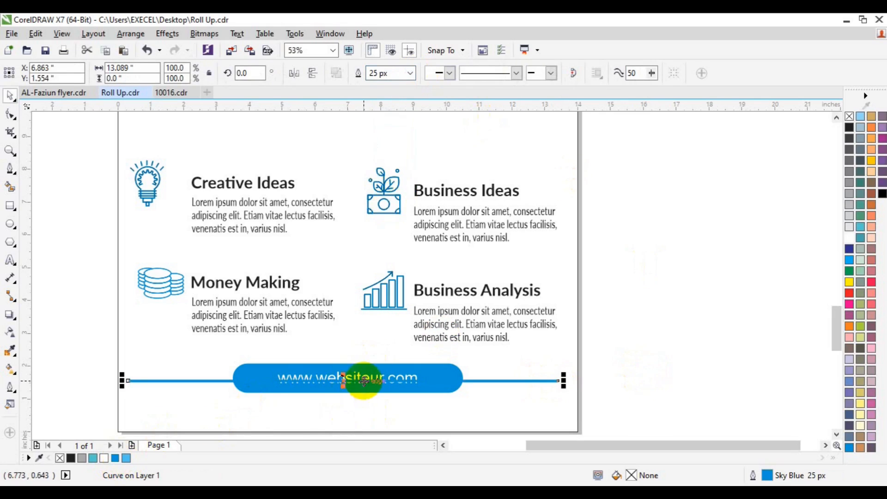
{"action": "right_click", "coordinate": [345, 381]}
{"action": "left_click", "coordinate": [549, 252]}
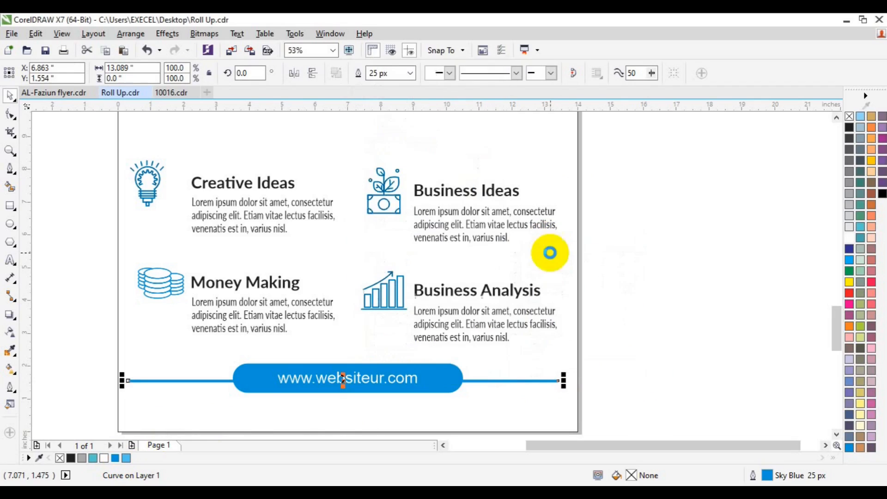
{"action": "left_click", "coordinate": [444, 387], "text": "shift"}
{"action": "key", "text": "ctrl+g"}
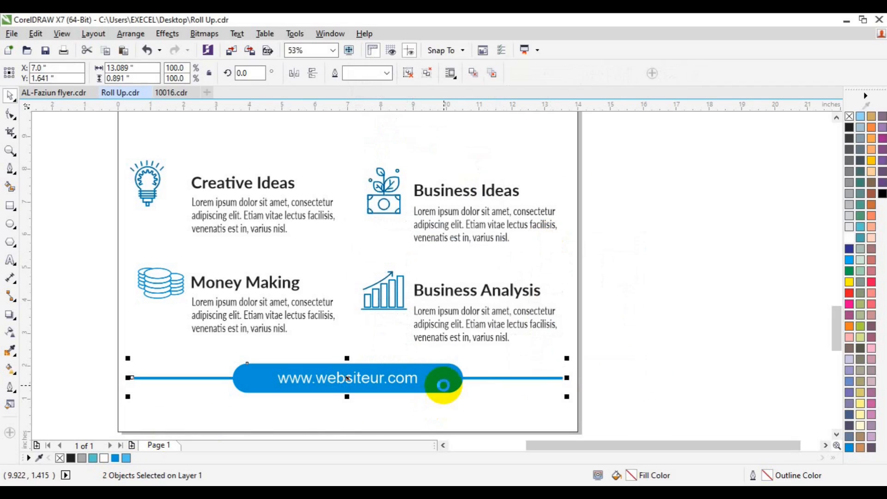
Check the footer selection, adjust the zoom, and save the banner file.
{"action": "left_click", "coordinate": [411, 382], "text": "ctrl"}
{"action": "left_click", "coordinate": [440, 379], "text": "shift"}
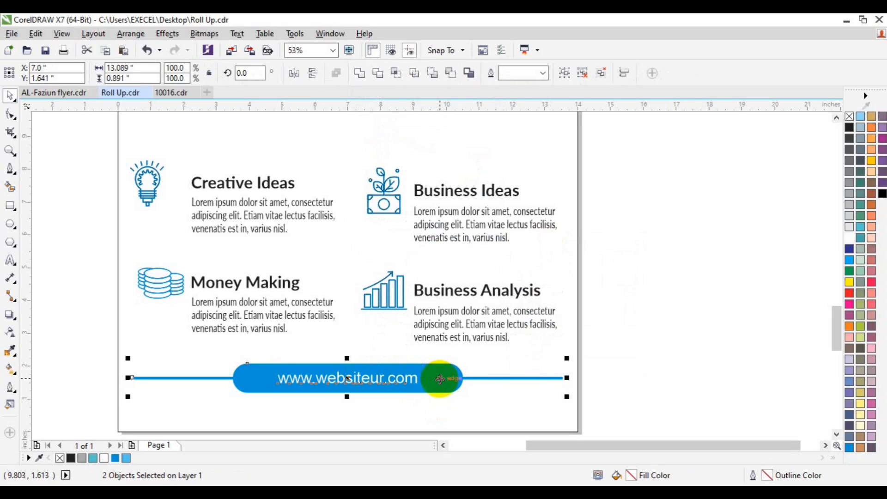
{"action": "left_click", "coordinate": [480, 405]}
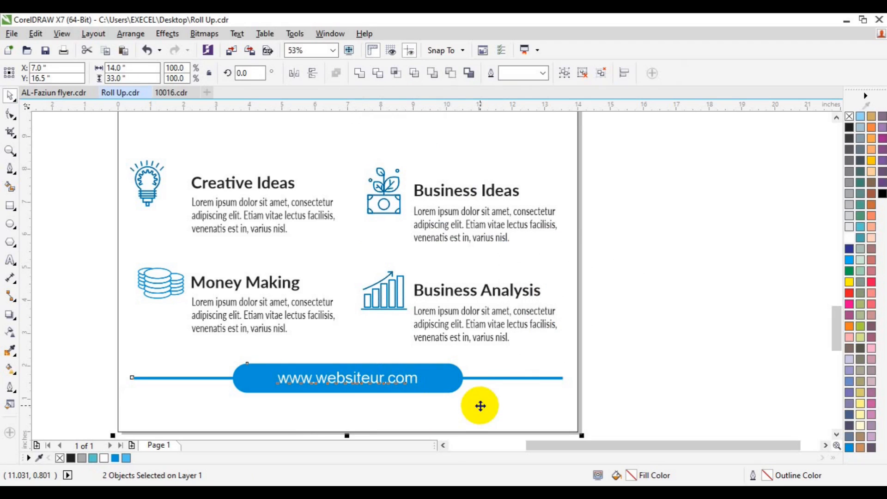
{"action": "left_click", "coordinate": [613, 364]}
{"action": "left_click", "coordinate": [10, 150]}
{"action": "left_click", "coordinate": [73, 73]}
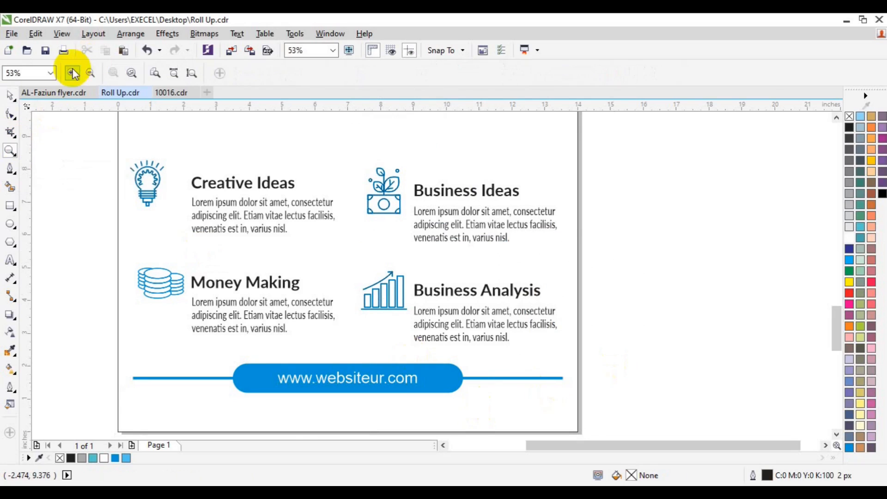
{"action": "key", "text": "space"}
{"action": "key", "text": "ctrl+s"}
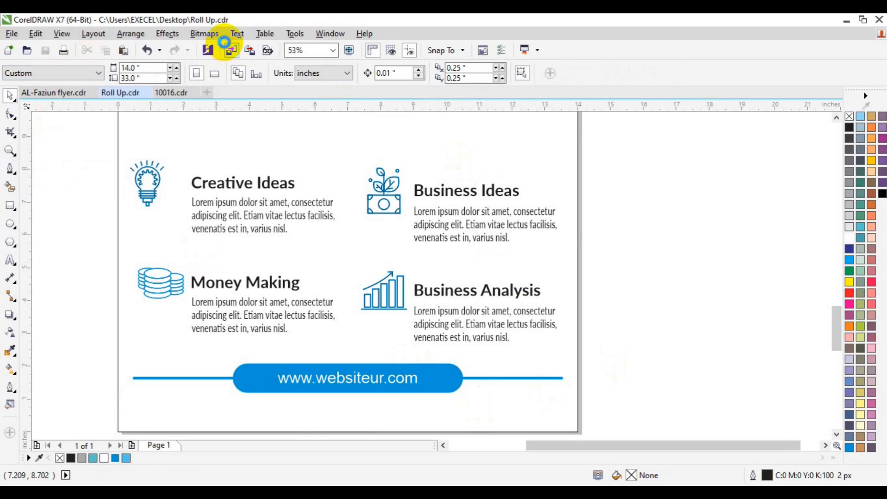
Import images3.png as a QR code at the bottom-left and start a text line beside it.
{"action": "left_click", "coordinate": [225, 43]}
{"action": "scroll", "coordinate": [457, 281], "scroll_direction": "down", "scroll_amount": 5}
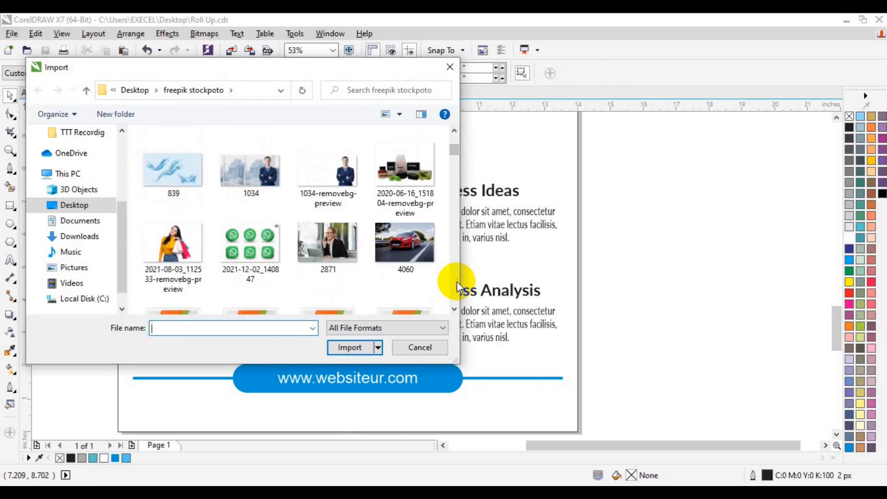
{"action": "scroll", "coordinate": [456, 282], "scroll_direction": "down", "scroll_amount": 15}
{"action": "scroll", "coordinate": [457, 282], "scroll_direction": "down", "scroll_amount": 15}
{"action": "scroll", "coordinate": [456, 281], "scroll_direction": "down", "scroll_amount": 15}
{"action": "scroll", "coordinate": [451, 212], "scroll_direction": "up", "scroll_amount": 3}
{"action": "left_click", "coordinate": [416, 256]}
{"action": "left_click", "coordinate": [349, 347]}
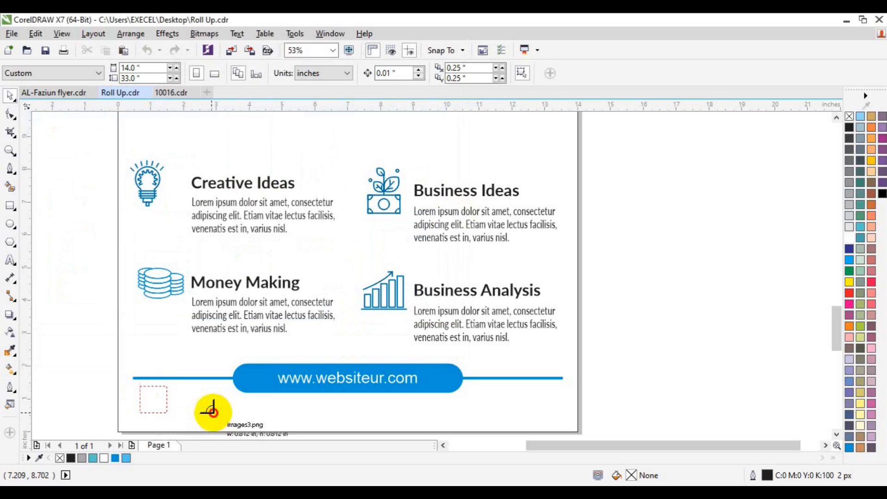
{"action": "left_click", "coordinate": [140, 388]}
{"action": "left_click", "coordinate": [10, 260]}
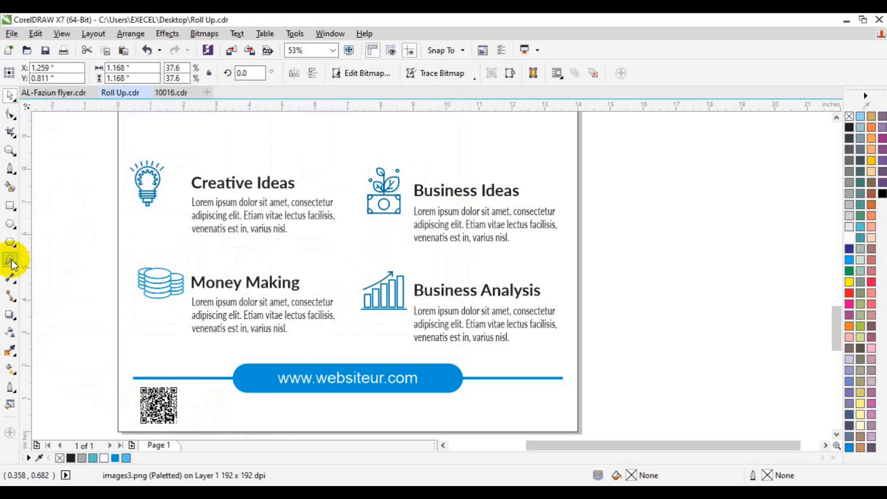
{"action": "left_click", "coordinate": [209, 411]}
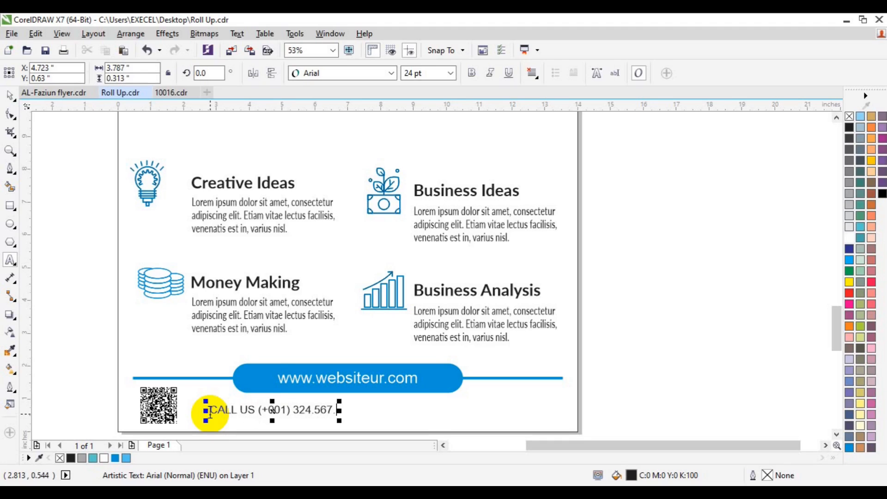
Make the CALL US phone text bold and set it to 30 pt.
{"action": "left_click", "coordinate": [211, 410], "text": "shift"}
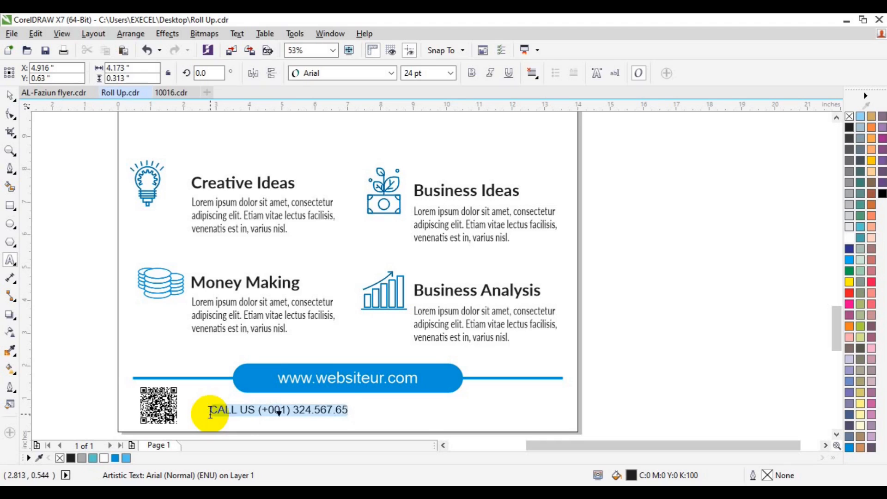
{"action": "left_click", "coordinate": [471, 73]}
{"action": "double_click", "coordinate": [413, 73]}
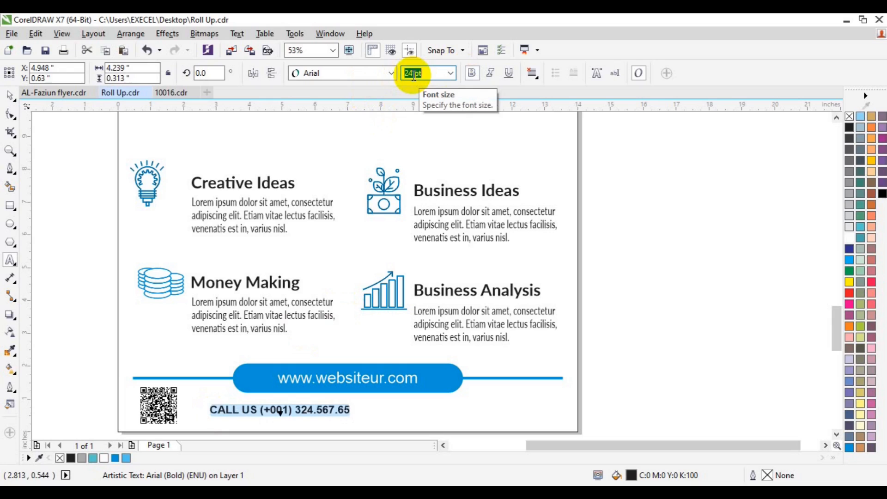
{"action": "type", "text": "30"}
{"action": "key", "text": "Return"}
Duplicate the Call Us line to its right, retype the copy as the e-mail address, and align the two.
{"action": "left_click", "coordinate": [9, 95]}
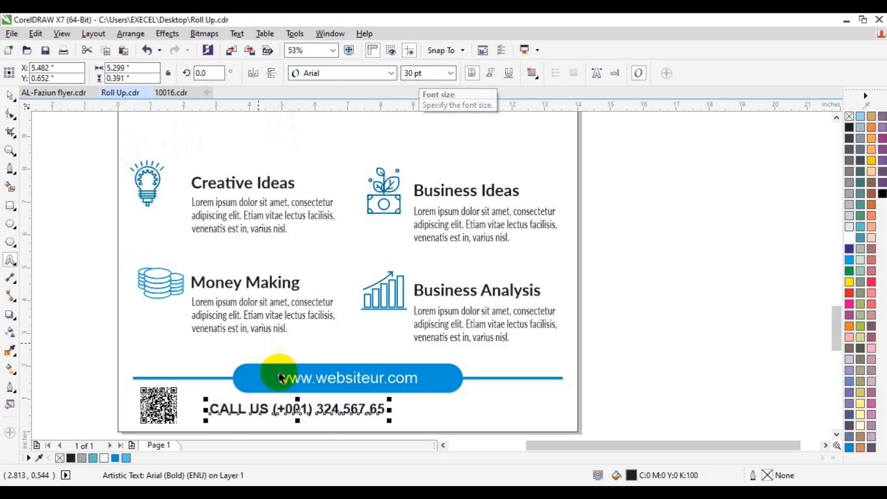
{"action": "left_click_drag", "start_coordinate": [241, 417], "coordinate": [453, 409]}
{"action": "left_click", "coordinate": [11, 260]}
{"action": "key", "text": "ctrl+a"}
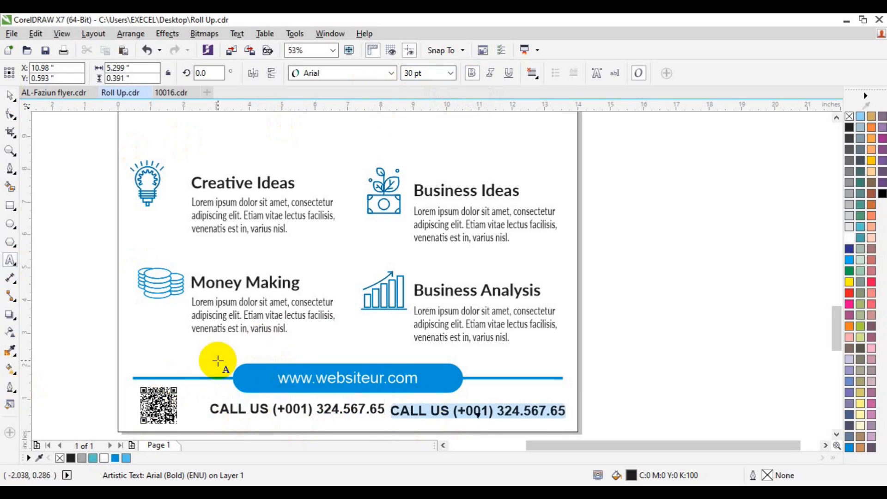
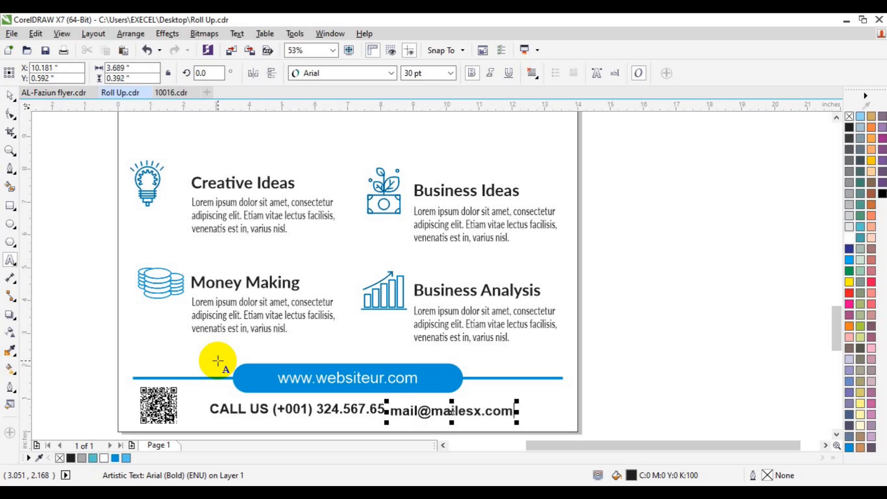
{"action": "left_click", "coordinate": [10, 96]}
{"action": "left_click", "coordinate": [350, 411], "text": "shift"}
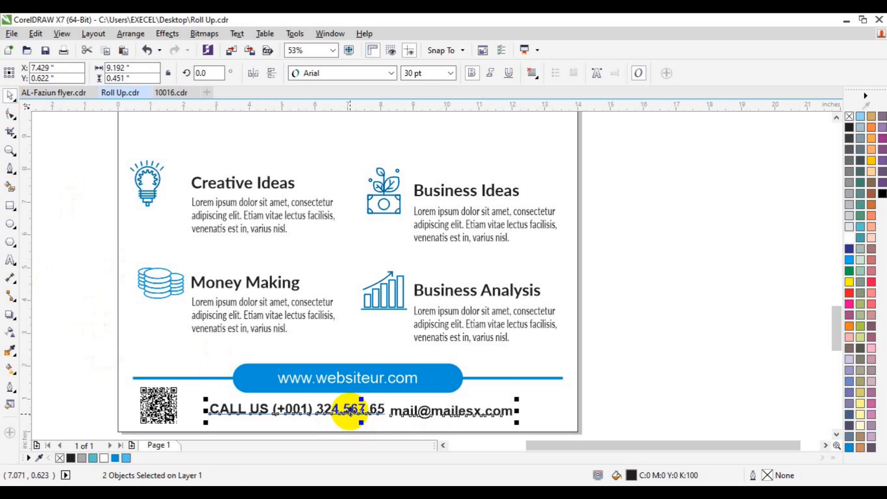
{"action": "key", "text": "e"}
Change the CALL US line to sentence case.
{"action": "left_click", "coordinate": [668, 380]}
{"action": "left_click", "coordinate": [345, 410]}
{"action": "left_click", "coordinate": [6, 260]}
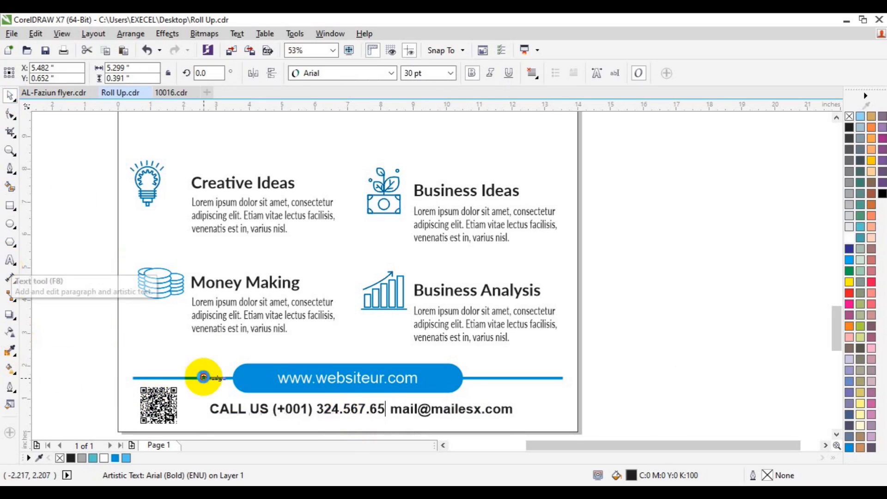
{"action": "key", "text": "ctrl+a"}
{"action": "key", "text": "shift+F3"}
{"action": "key", "text": "Down"}
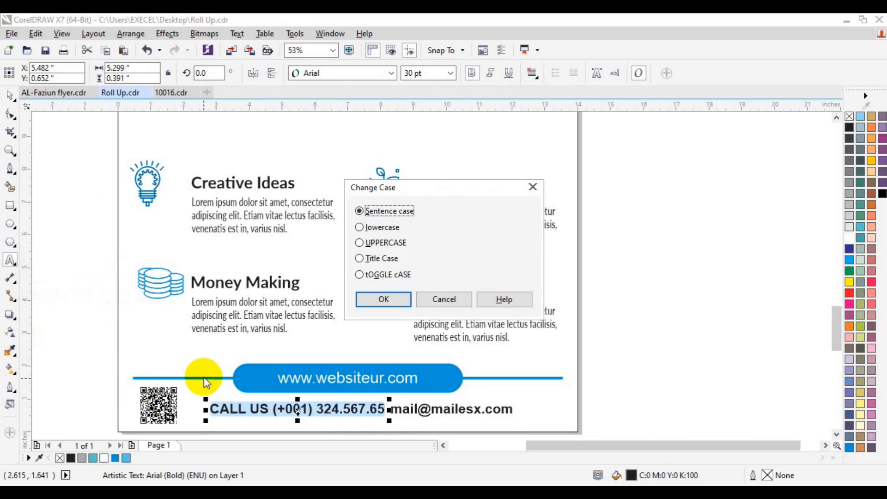
{"action": "key", "text": "Return"}
Add an 'E-mail:' label before the address and a colon after 'Call us'.
{"action": "left_click", "coordinate": [9, 96]}
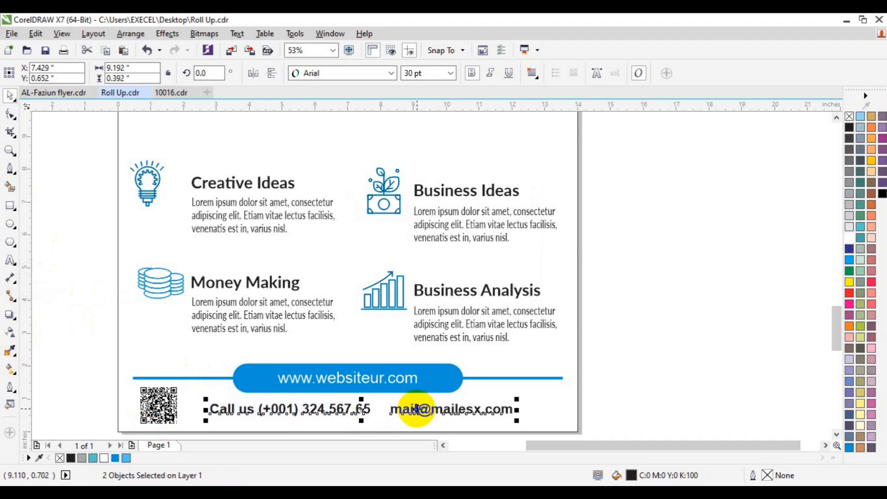
{"action": "left_click", "coordinate": [620, 395]}
{"action": "left_click", "coordinate": [10, 260]}
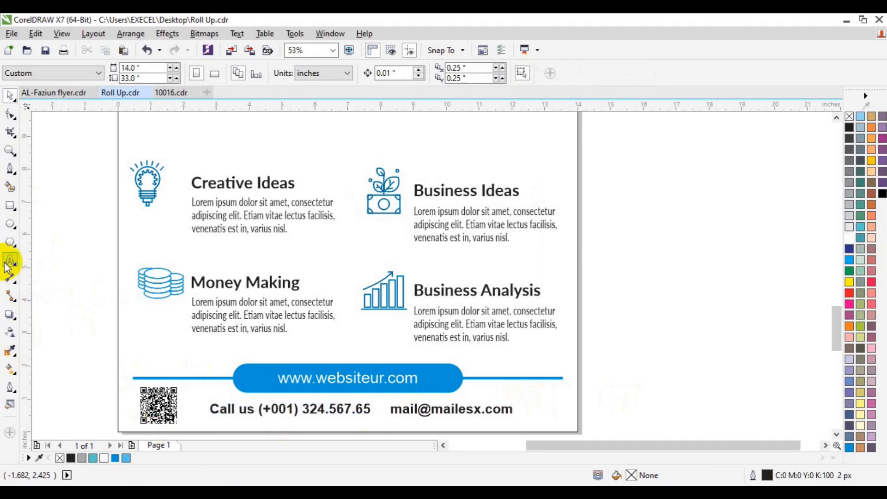
{"action": "left_click", "coordinate": [392, 411]}
{"action": "type", "text": "E-mail"}
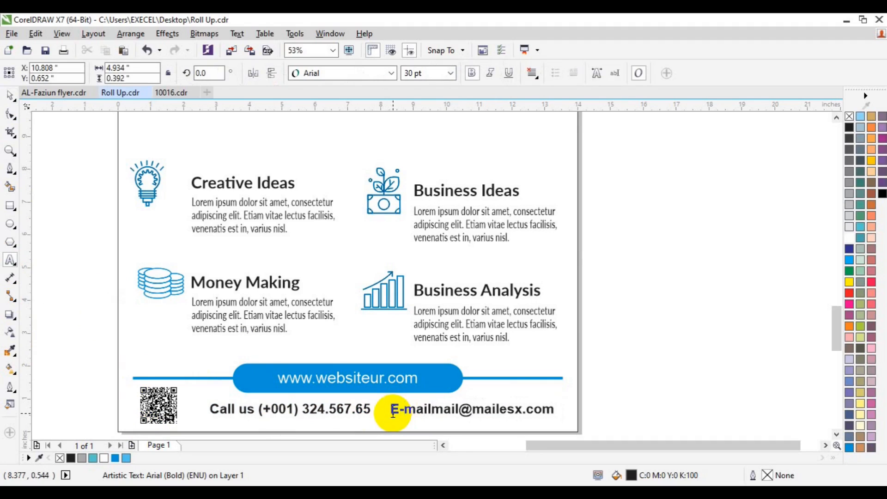
{"action": "type", "text": ":"}
{"action": "left_click", "coordinate": [282, 416]}
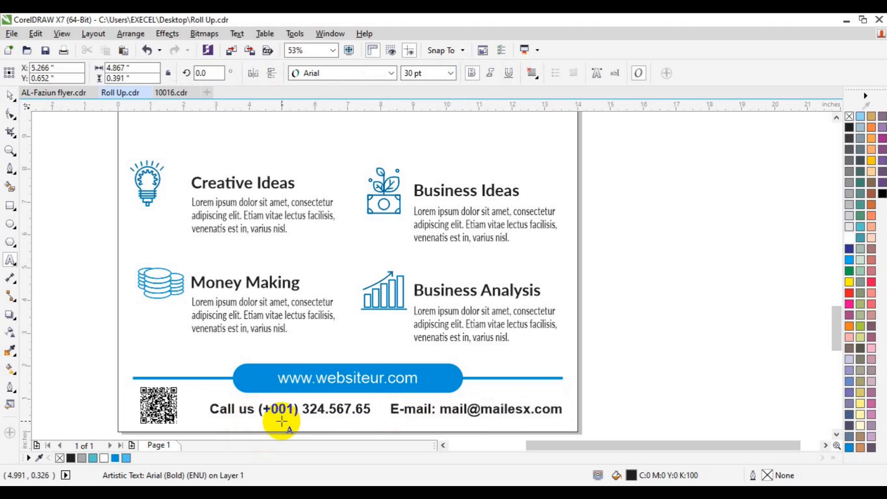
{"action": "type", "text": ":"}
Group the two contact lines and centre them on the page.
{"action": "left_click", "coordinate": [10, 96]}
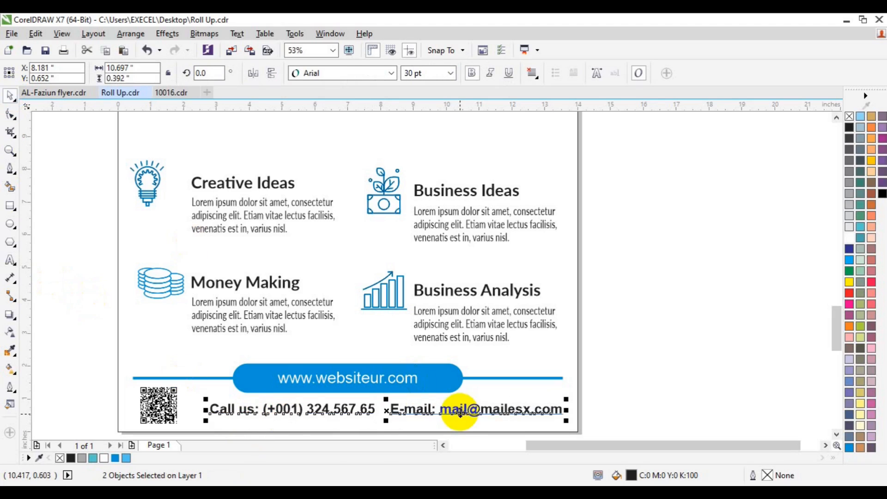
{"action": "key", "text": "ctrl+g"}
{"action": "left_click", "coordinate": [539, 339], "text": "shift"}
{"action": "key", "text": "c"}
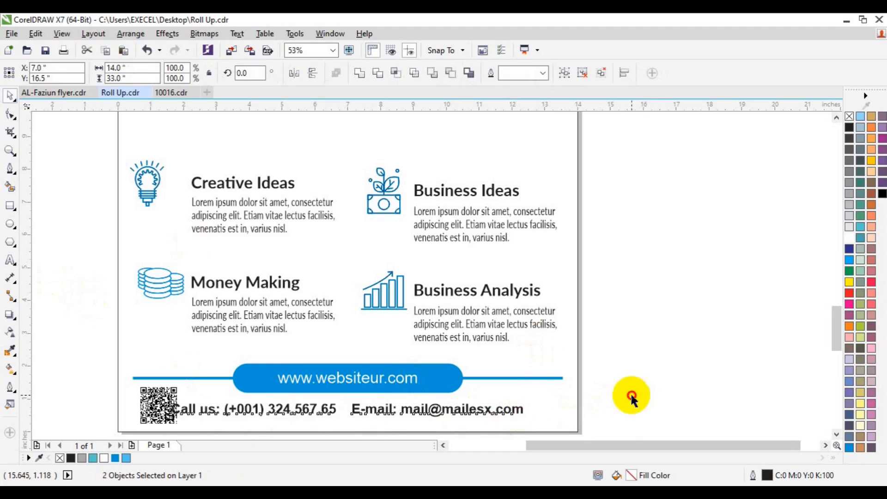
Nudge the QR code slightly left, then zoom out to the whole flyer.
{"action": "left_click", "coordinate": [631, 395]}
{"action": "left_click", "coordinate": [148, 415]}
{"action": "left_click_drag", "start_coordinate": [148, 415], "coordinate": [137, 414]}
{"action": "left_click", "coordinate": [193, 409]}
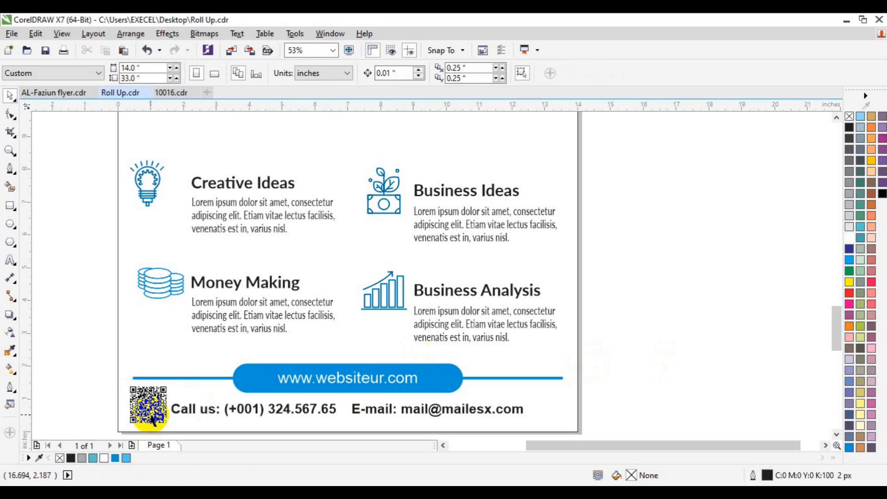
{"action": "left_click", "coordinate": [10, 151]}
Create a BUSINESS / SERVICE FEATURE text object beside the page in Lato Bold 72 pt.
{"action": "left_click", "coordinate": [87, 71]}
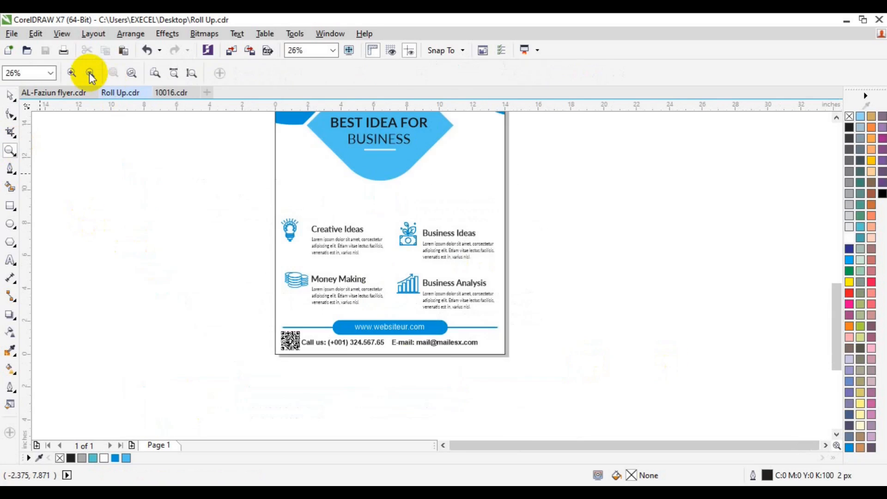
{"action": "left_click", "coordinate": [10, 260]}
{"action": "left_click", "coordinate": [105, 201]}
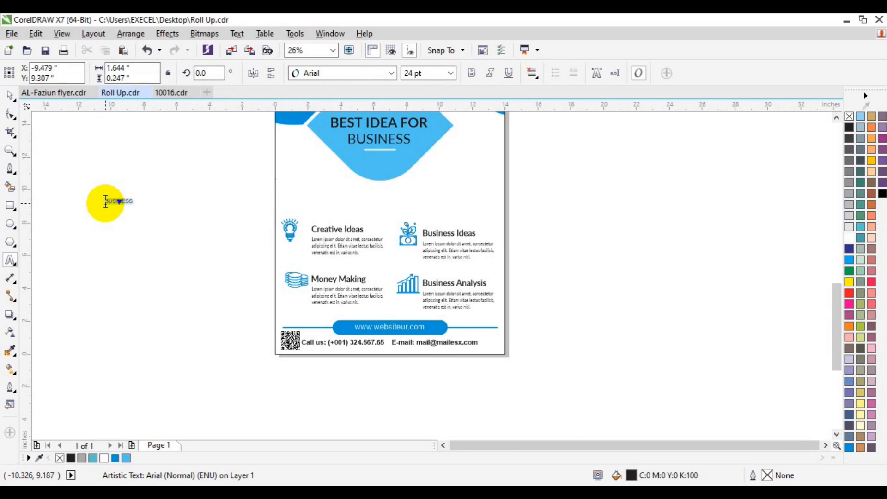
{"action": "left_click", "coordinate": [391, 73]}
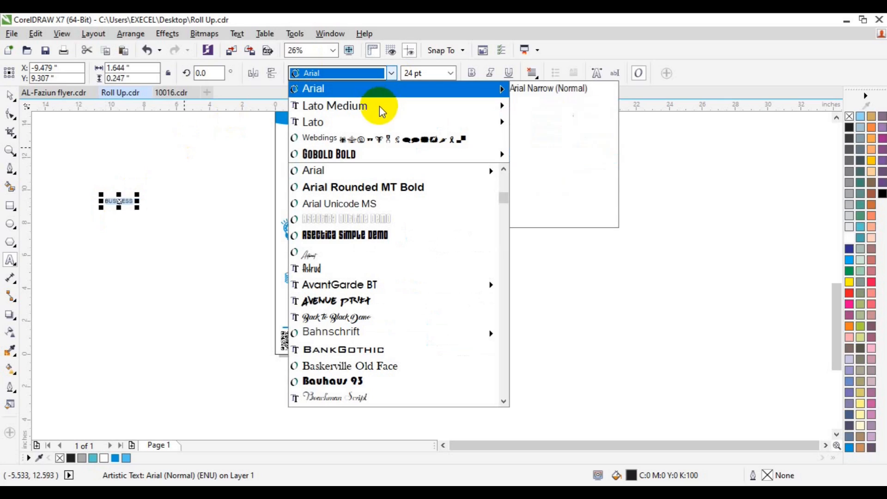
{"action": "mouse_move", "coordinate": [379, 107]}
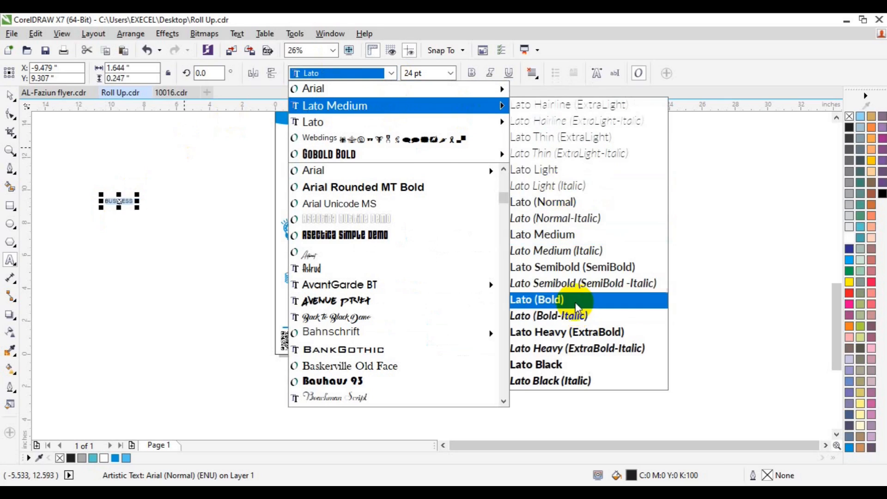
{"action": "left_click", "coordinate": [574, 302]}
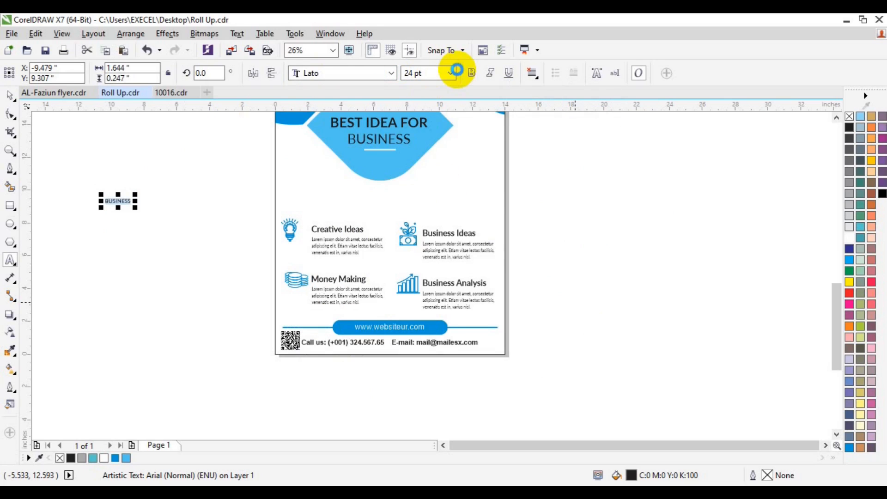
{"action": "left_click", "coordinate": [451, 74]}
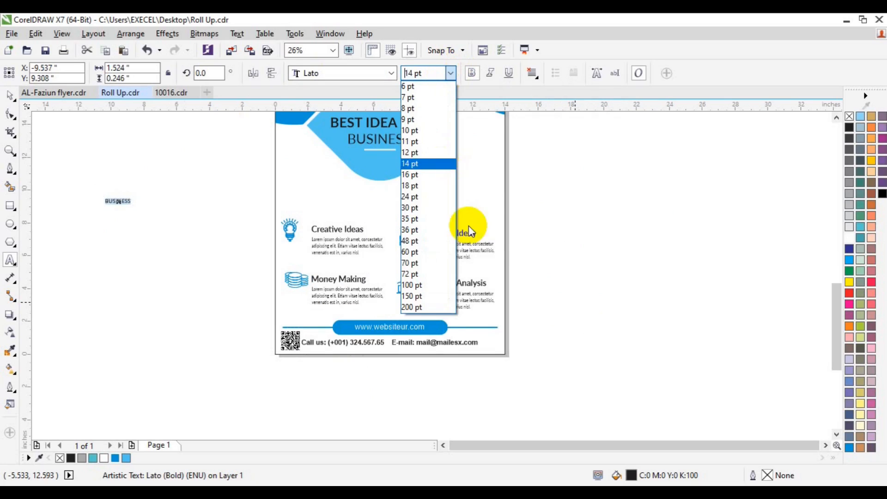
{"action": "left_click", "coordinate": [451, 269]}
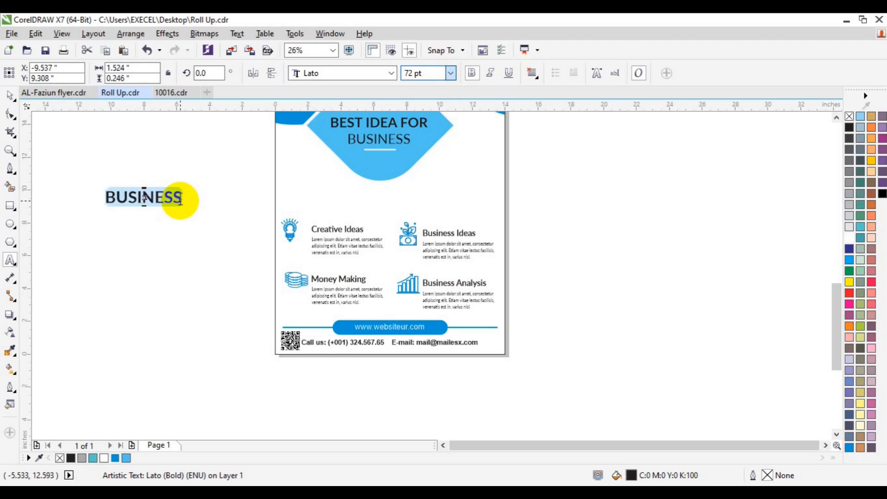
Make the SERVICE FEATURE line regular weight and move the heading onto the flyer below the diamond.
{"action": "left_click", "coordinate": [181, 199]}
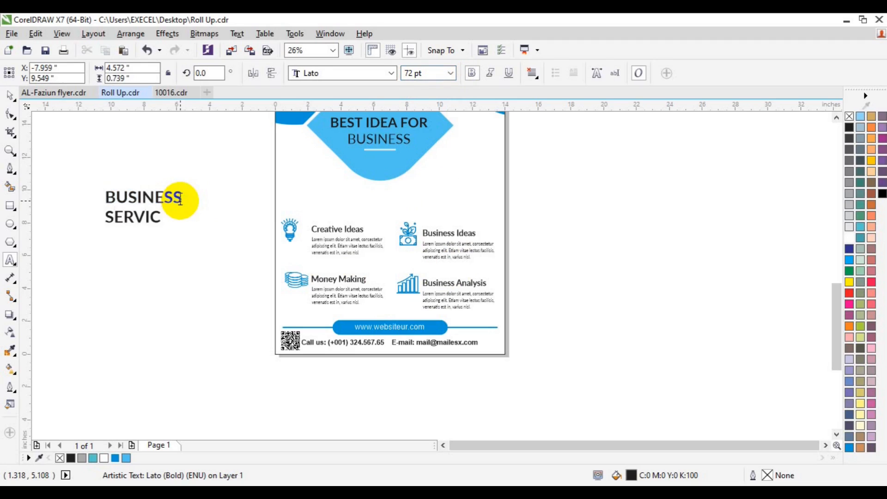
{"action": "key", "text": "shift+Home"}
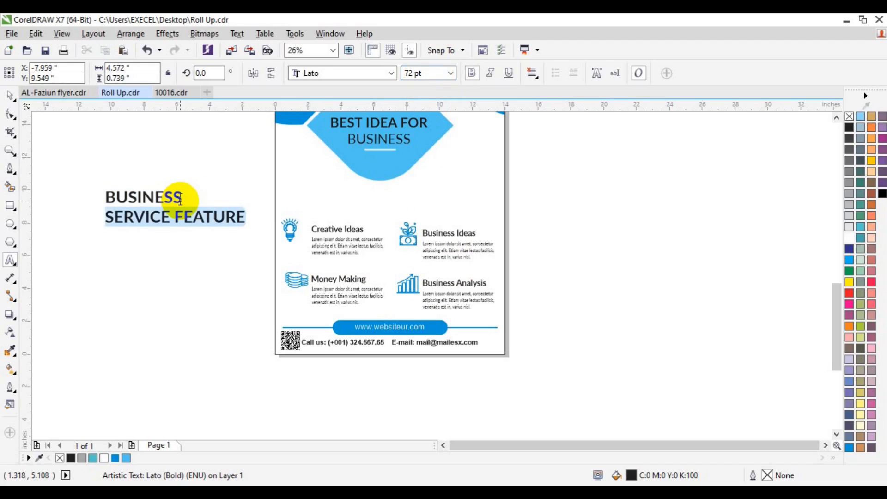
{"action": "left_click", "coordinate": [472, 75]}
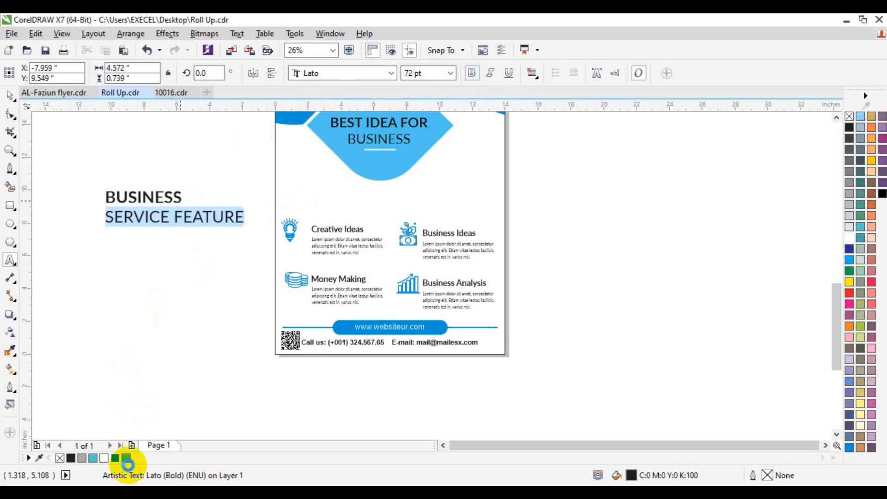
{"action": "left_click", "coordinate": [10, 96]}
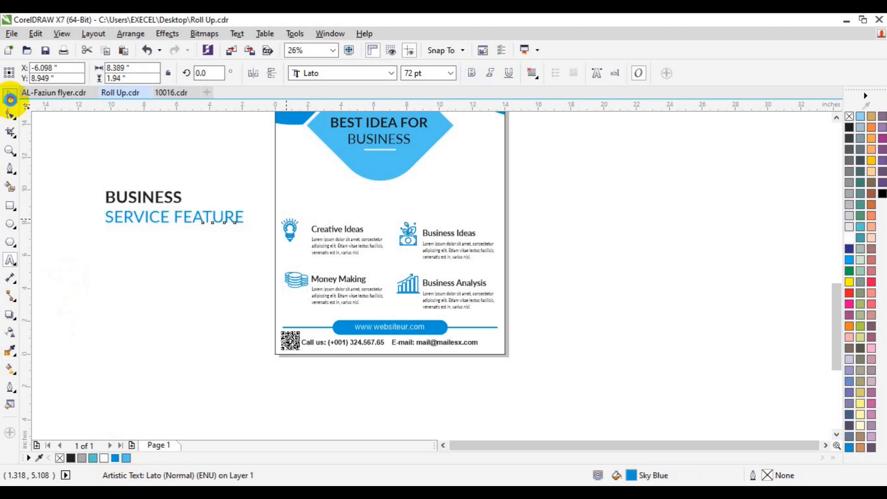
{"action": "left_click", "coordinate": [183, 181]}
{"action": "left_click_drag", "start_coordinate": [165, 218], "coordinate": [344, 204]}
{"action": "key", "text": "Right"}
{"action": "key", "text": "Right"}
{"action": "key", "text": "Right"}
{"action": "key", "text": "Right"}
{"action": "key", "text": "Right"}
{"action": "key", "text": "Right"}
{"action": "key", "text": "Right"}
{"action": "key", "text": "Right"}
{"action": "key", "text": "Right"}
{"action": "key", "text": "Right"}
{"action": "key", "text": "Right"}
{"action": "key", "text": "Right"}
{"action": "left_click", "coordinate": [177, 217]}
Draw a straight line to the right of SERVICE FEATURE, toward the page's right margin.
{"action": "left_click", "coordinate": [9, 169]}
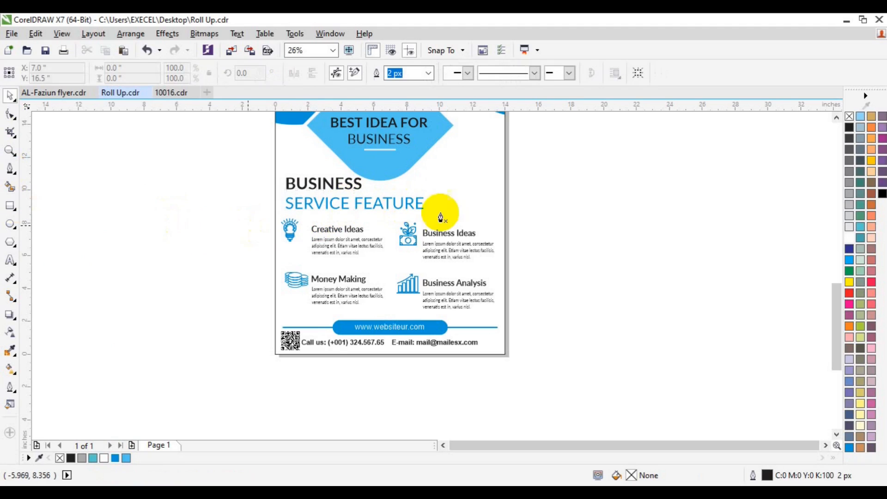
{"action": "left_click", "coordinate": [492, 210]}
{"action": "key", "text": "space"}
{"action": "left_click", "coordinate": [547, 231]}
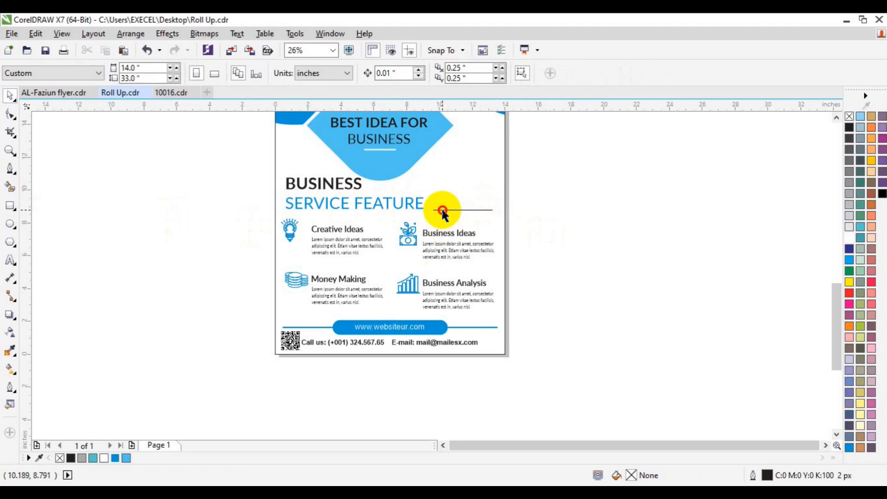
{"action": "left_click", "coordinate": [442, 209]}
{"action": "left_click", "coordinate": [344, 207], "text": "shift"}
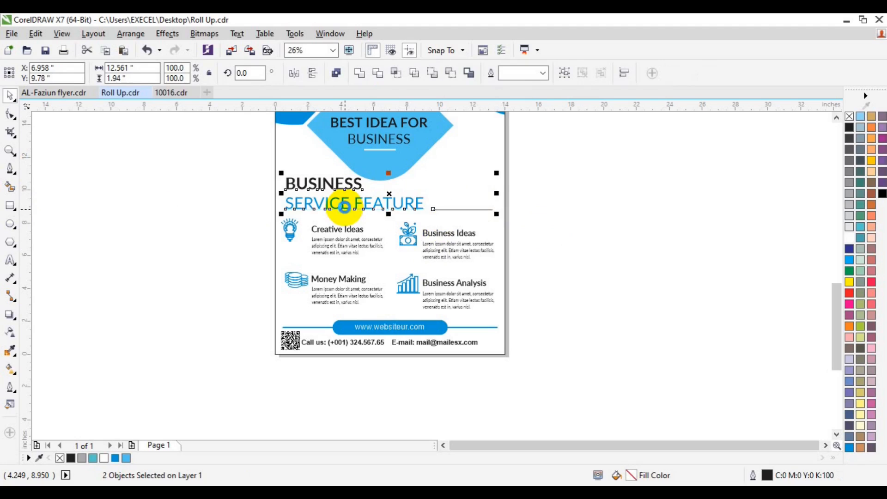
{"action": "left_click", "coordinate": [445, 209]}
Make the line 25 px thick with a light blue outline and group it with the heading.
{"action": "left_click", "coordinate": [409, 73]}
{"action": "left_click", "coordinate": [379, 192]}
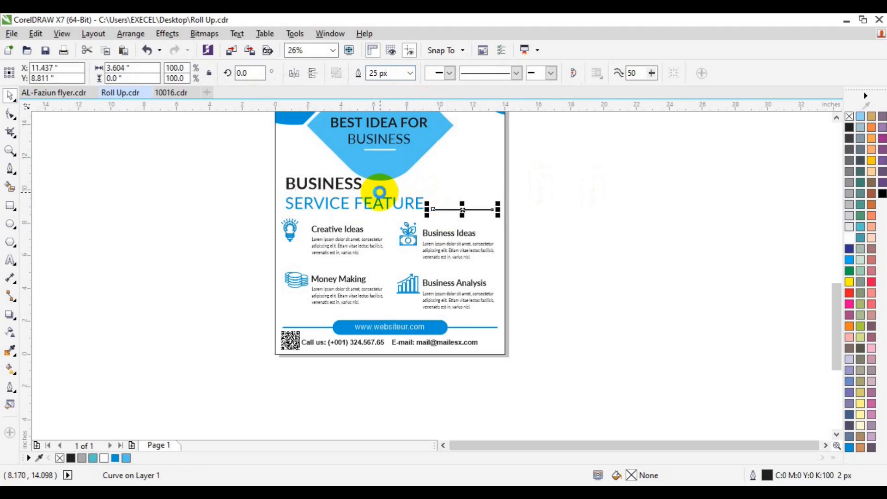
{"action": "right_click", "coordinate": [127, 458]}
{"action": "left_click", "coordinate": [376, 208], "text": "shift"}
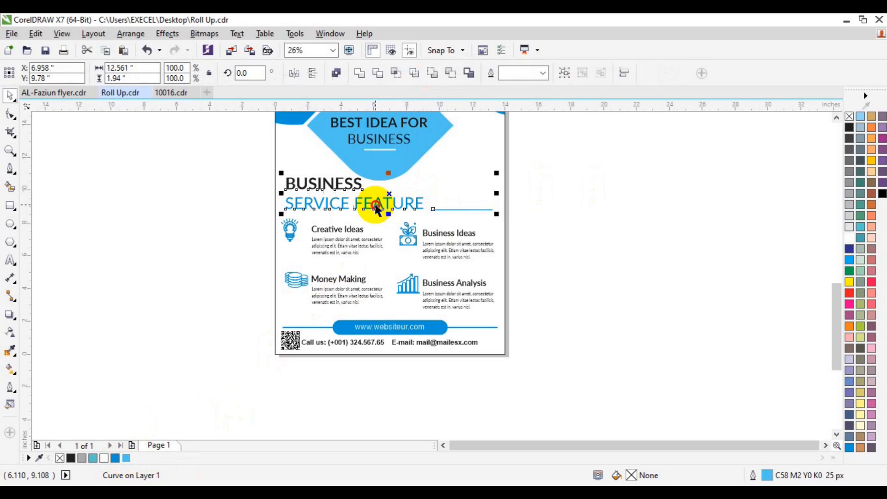
{"action": "key", "text": "ctrl+g"}
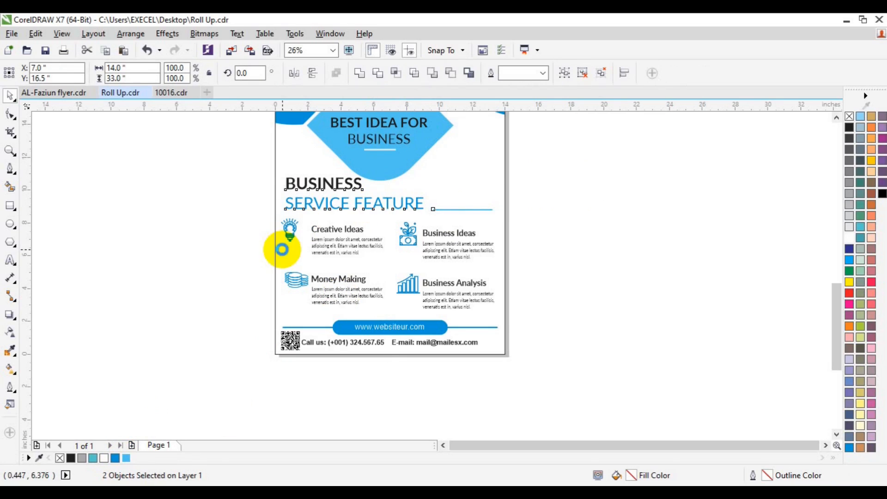
{"action": "left_click", "coordinate": [572, 210]}
{"action": "left_click", "coordinate": [10, 150]}
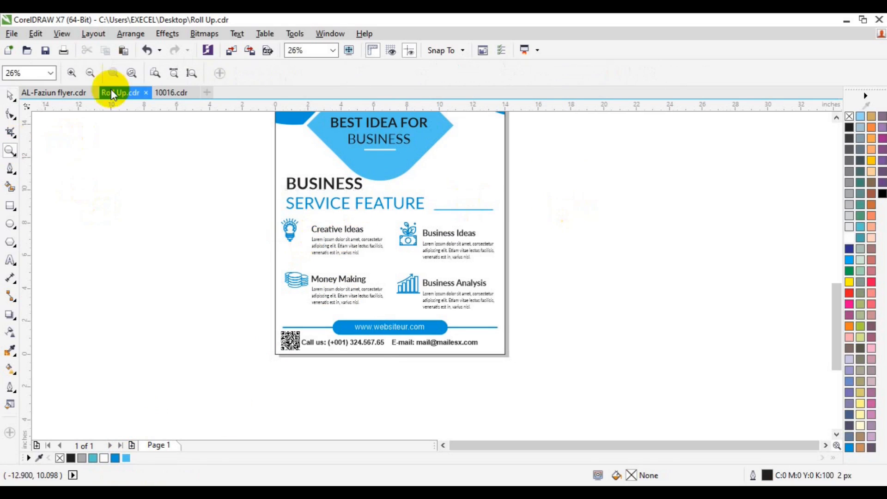
{"action": "left_click", "coordinate": [91, 72]}
{"action": "left_click", "coordinate": [836, 118]}
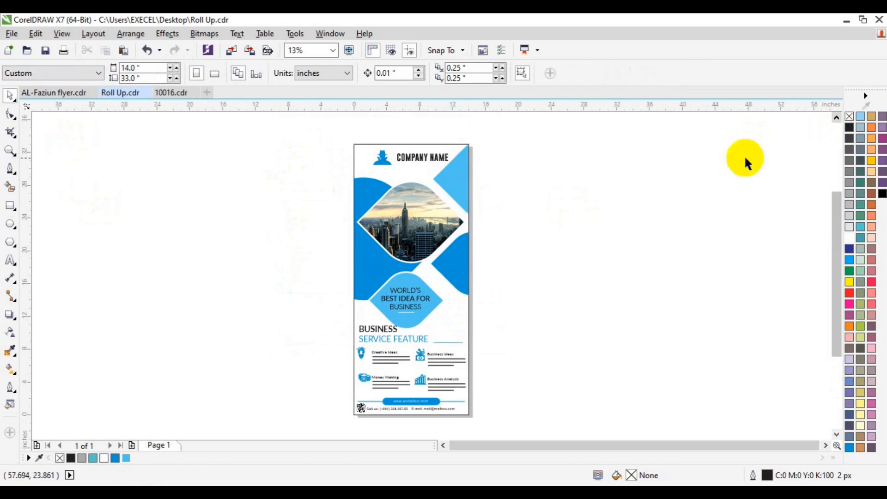
Turn the four feature icons black, ungrouping the left-column block to reach the bulb and coins.
{"action": "left_click", "coordinate": [10, 150]}
{"action": "left_click", "coordinate": [454, 374]}
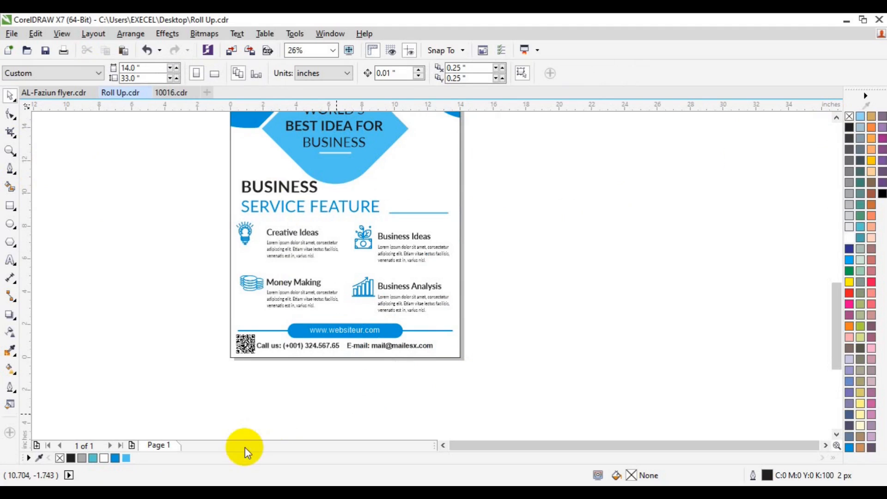
{"action": "left_click", "coordinate": [257, 290]}
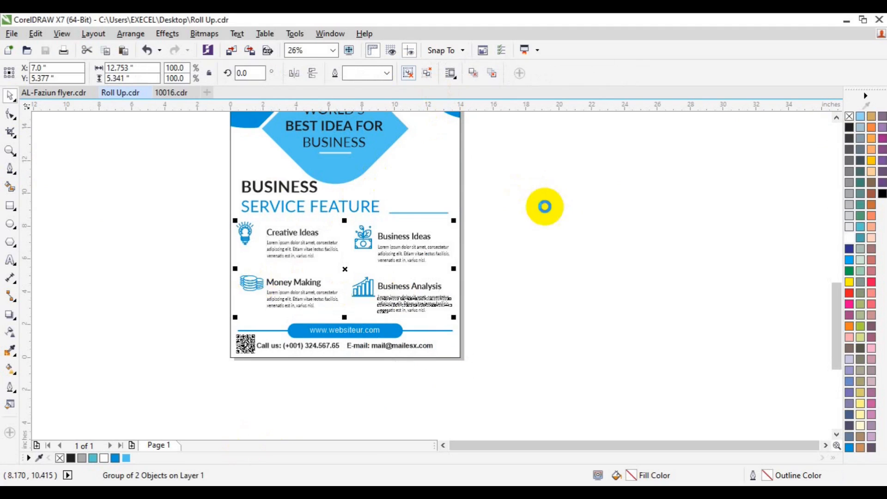
{"action": "left_click", "coordinate": [362, 241]}
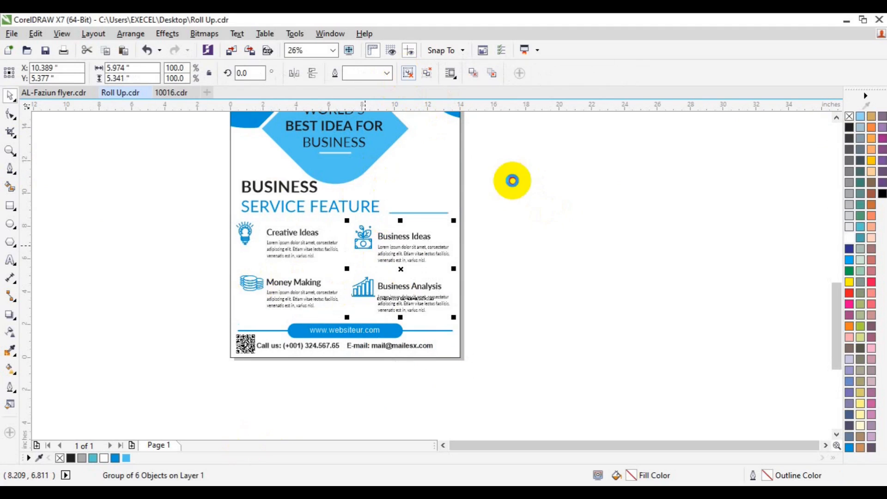
{"action": "left_click", "coordinate": [363, 242], "text": "ctrl"}
{"action": "left_click", "coordinate": [364, 289], "text": "ctrl+shift"}
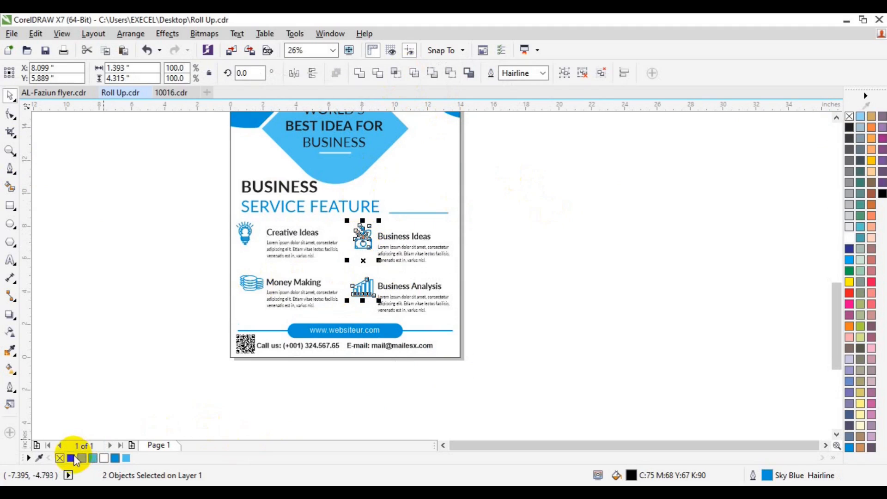
{"action": "left_click", "coordinate": [230, 261]}
{"action": "left_click", "coordinate": [241, 282]}
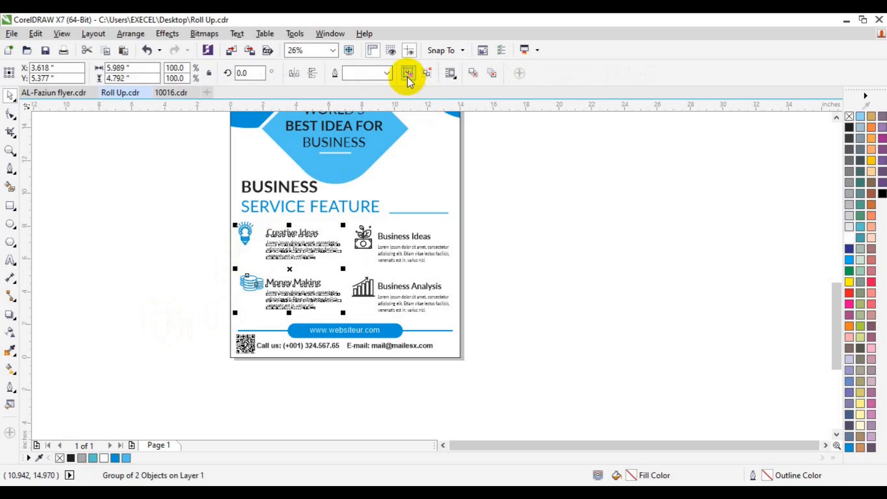
{"action": "left_click", "coordinate": [249, 285], "text": "ctrl"}
{"action": "left_click", "coordinate": [246, 235], "text": "shift"}
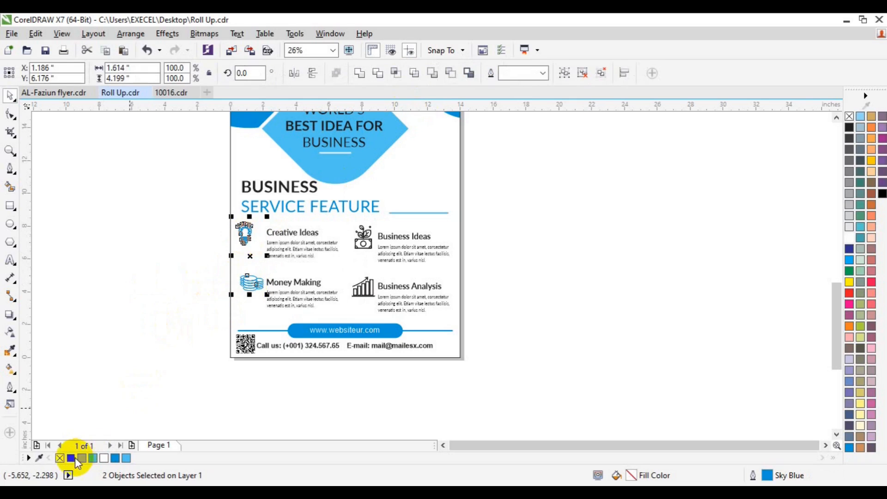
{"action": "left_click", "coordinate": [411, 73]}
{"action": "left_click", "coordinate": [531, 205]}
Colour the Creative Ideas, Money Making, Business Ideas and Business Analysis headings sky blue.
{"action": "left_click", "coordinate": [295, 281]}
{"action": "left_click", "coordinate": [304, 245]}
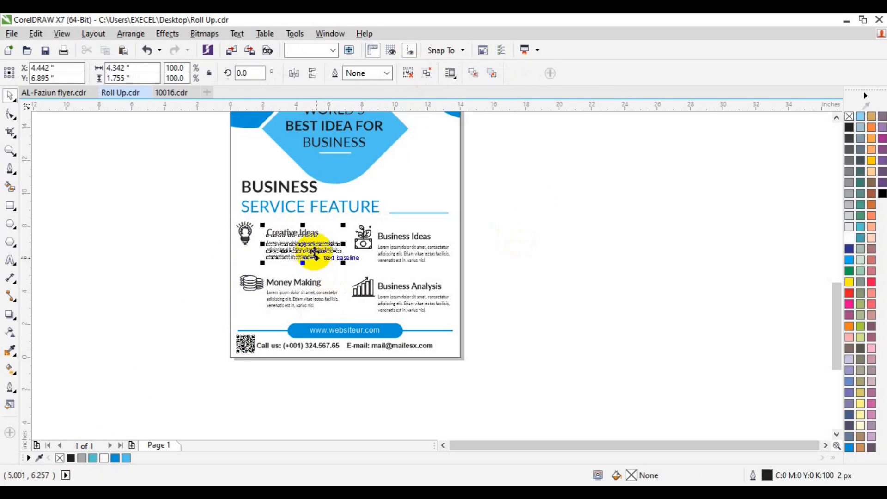
{"action": "left_click", "coordinate": [292, 232], "text": "ctrl"}
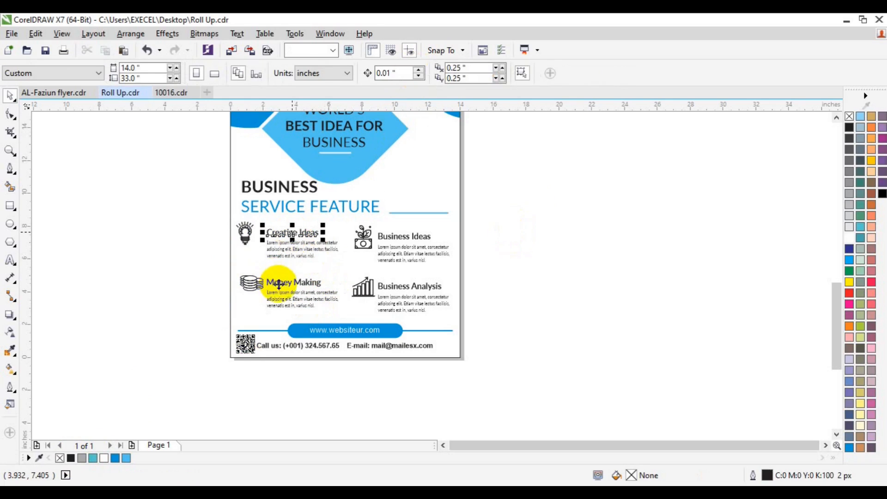
{"action": "left_click", "coordinate": [278, 282], "text": "ctrl+shift"}
{"action": "left_click", "coordinate": [115, 457]}
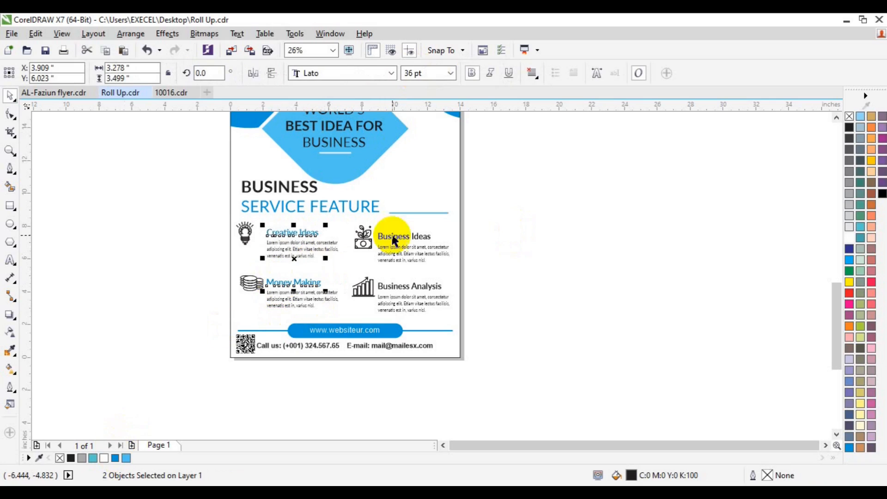
{"action": "left_click", "coordinate": [393, 237], "text": "ctrl"}
{"action": "left_click", "coordinate": [388, 287], "text": "ctrl"}
{"action": "left_click", "coordinate": [406, 238], "text": "ctrl+shift"}
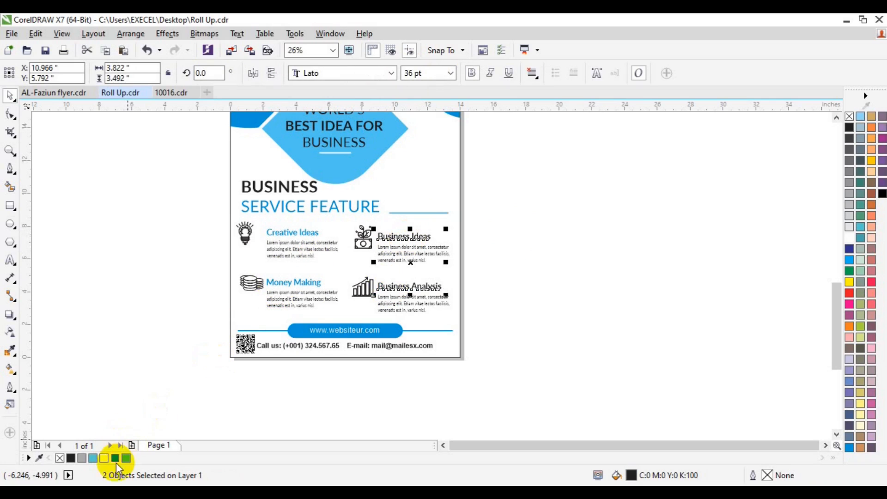